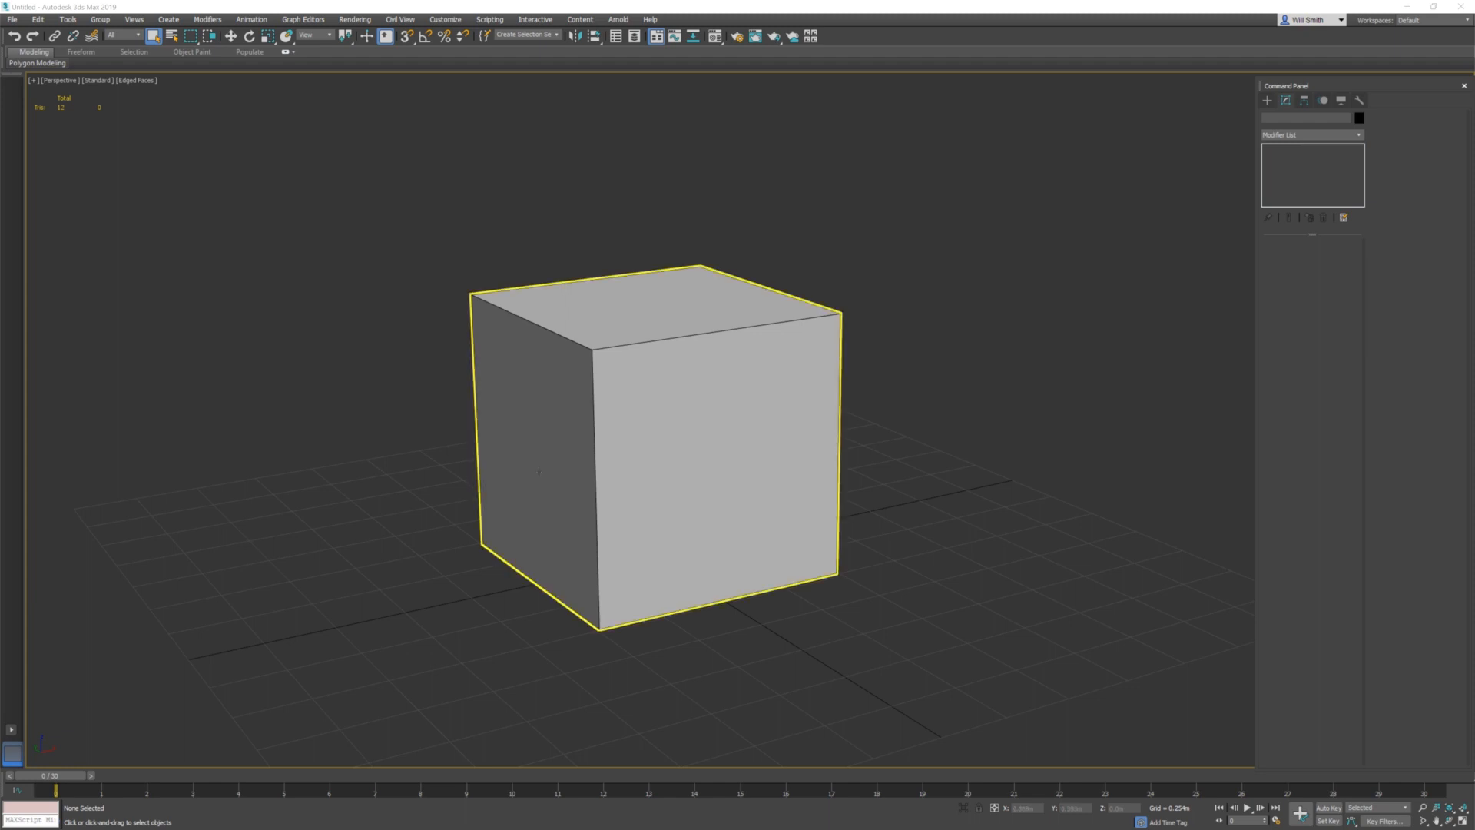
Select the cube and inspect its faces from several angles
click(544, 473)
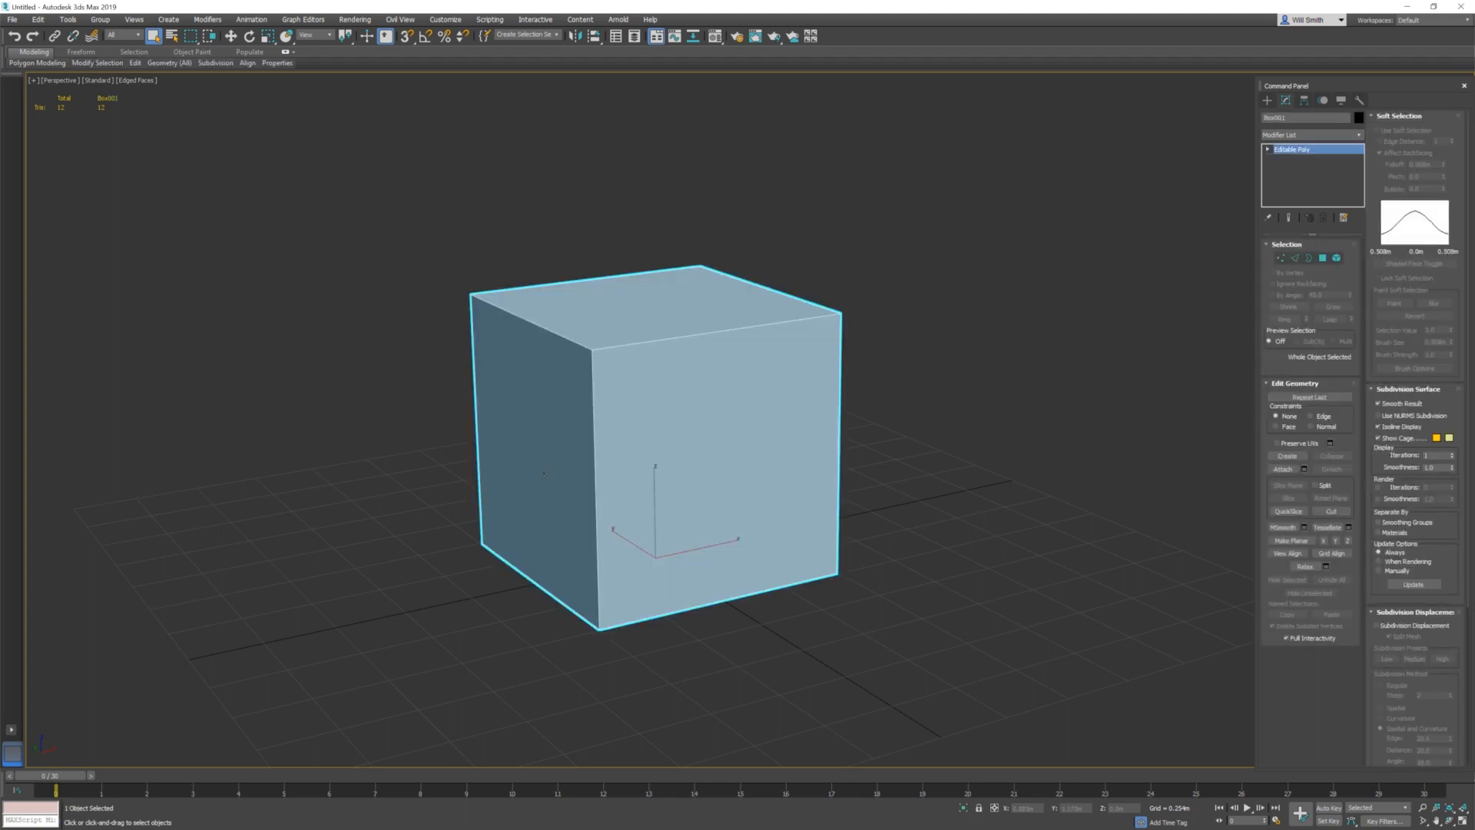
alt+middle_drag(587, 471, 763, 576)
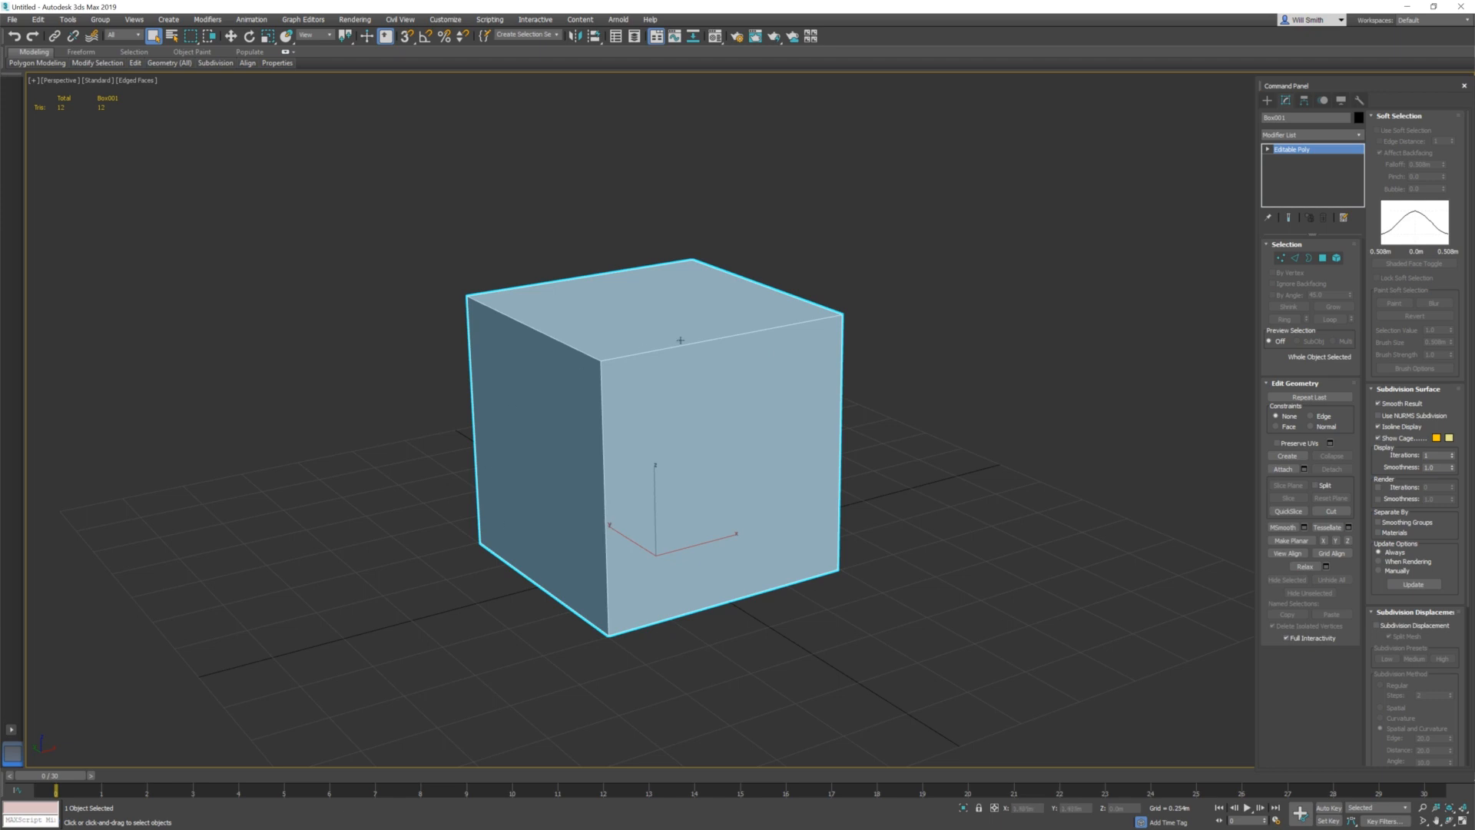
mouse_move(731, 565)
alt+middle_down()
mouse_move(699, 562)
mouse_move(736, 563)
mouse_move(726, 556)
alt+middle_up()
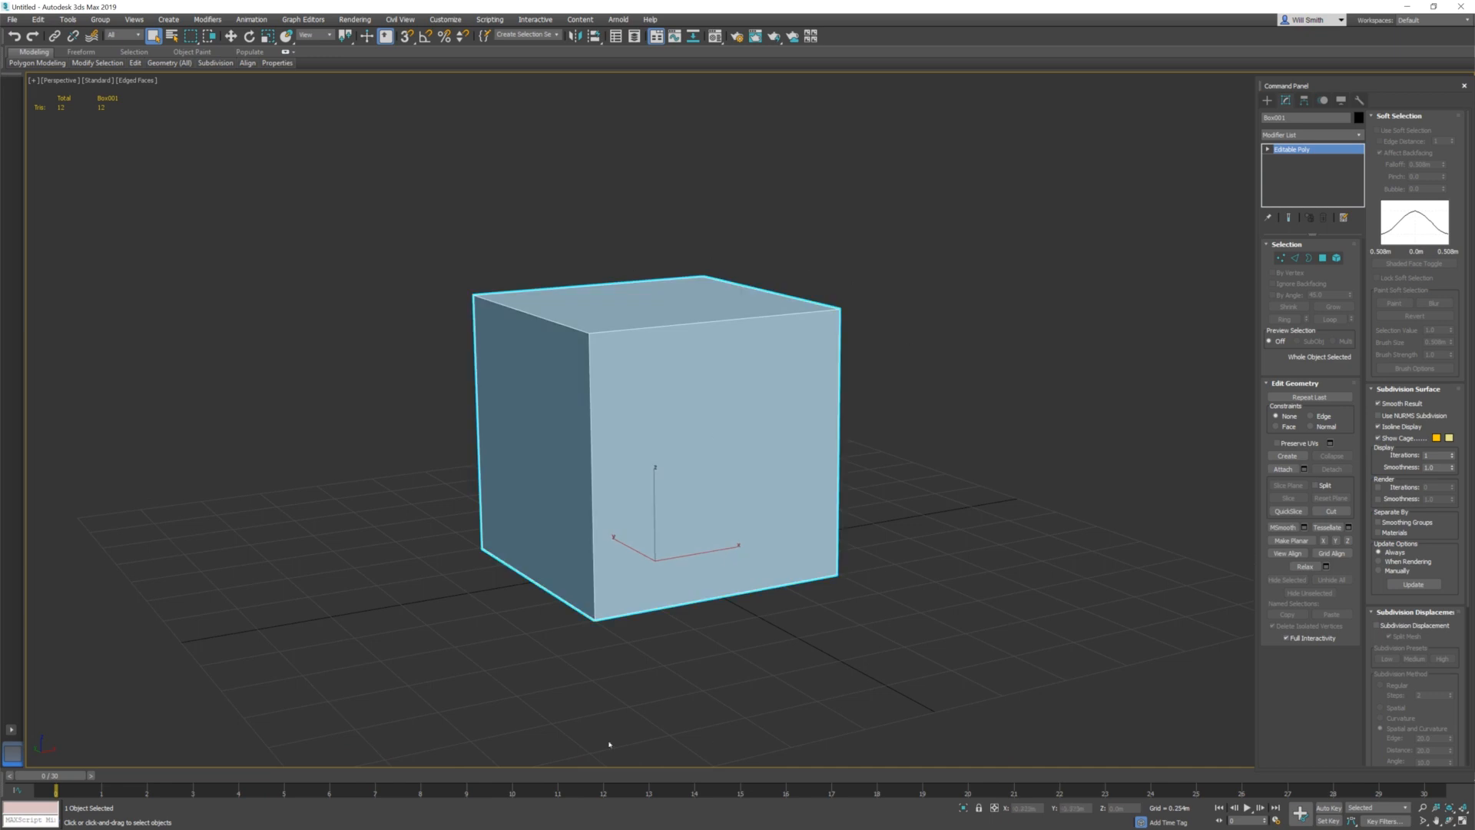
alt+middle_drag(660, 661, 648, 683)
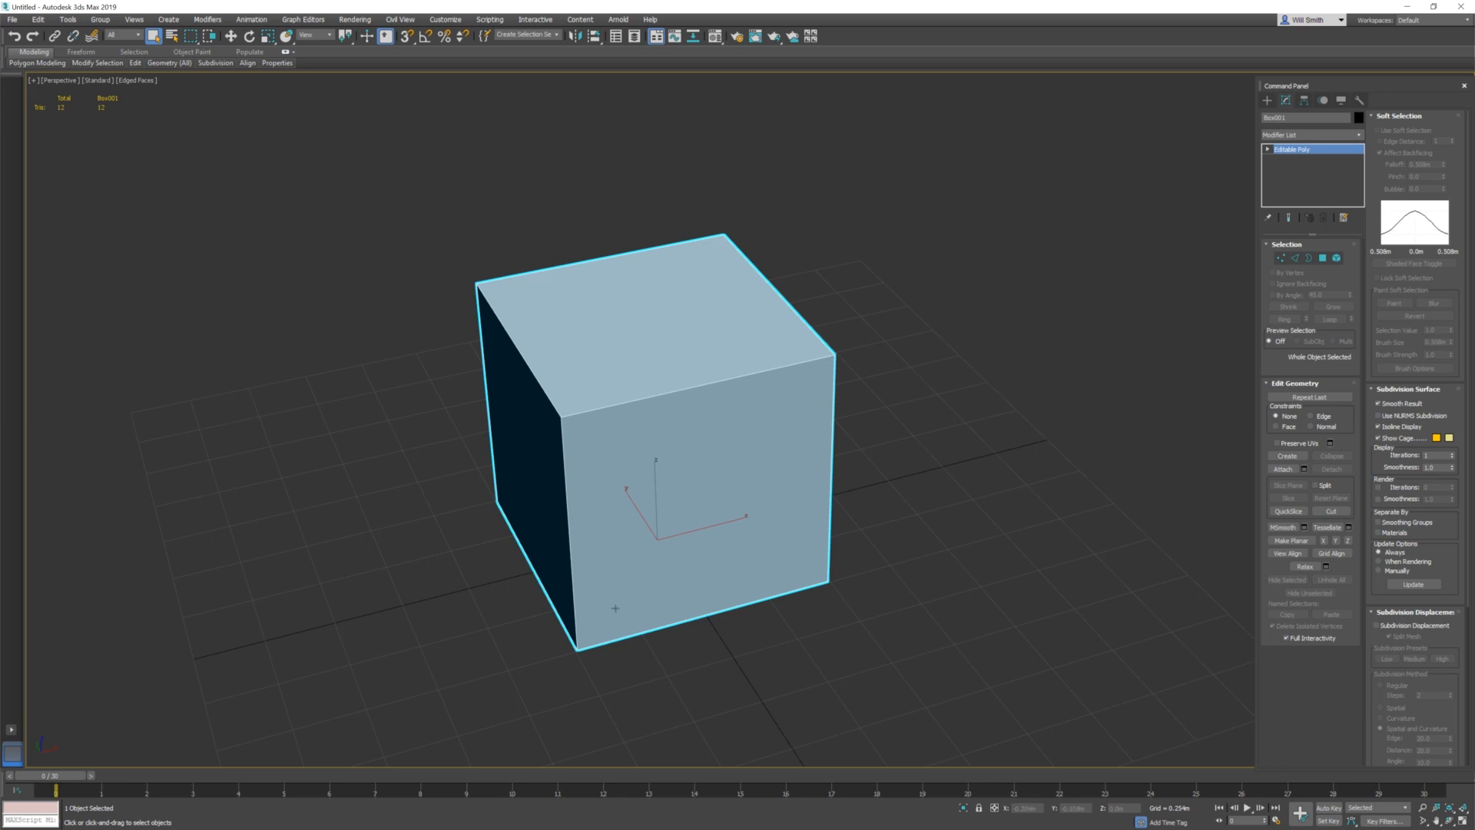
alt+middle_drag(733, 545, 591, 630)
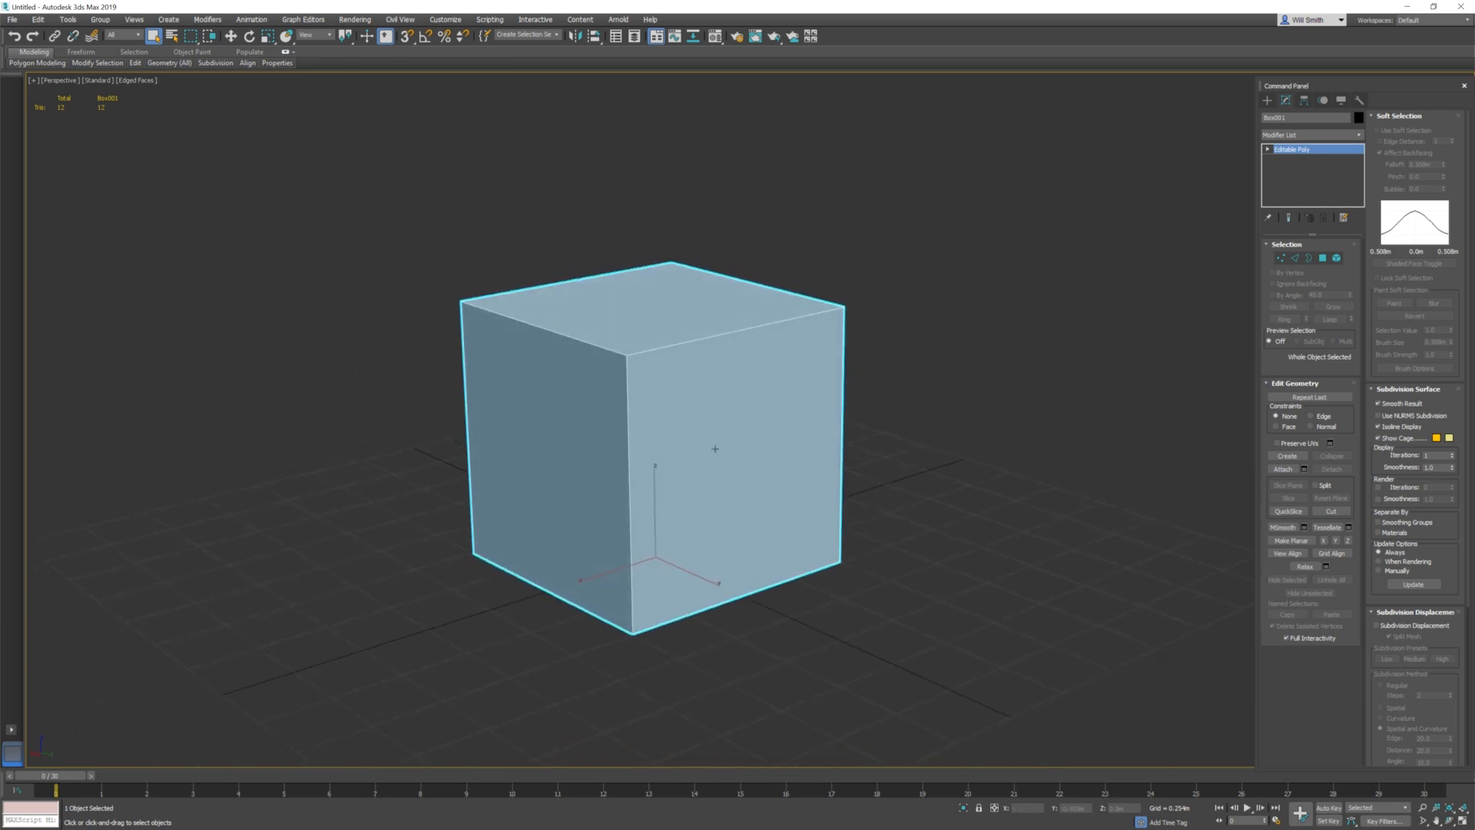
scroll(647, 498, up, 2)
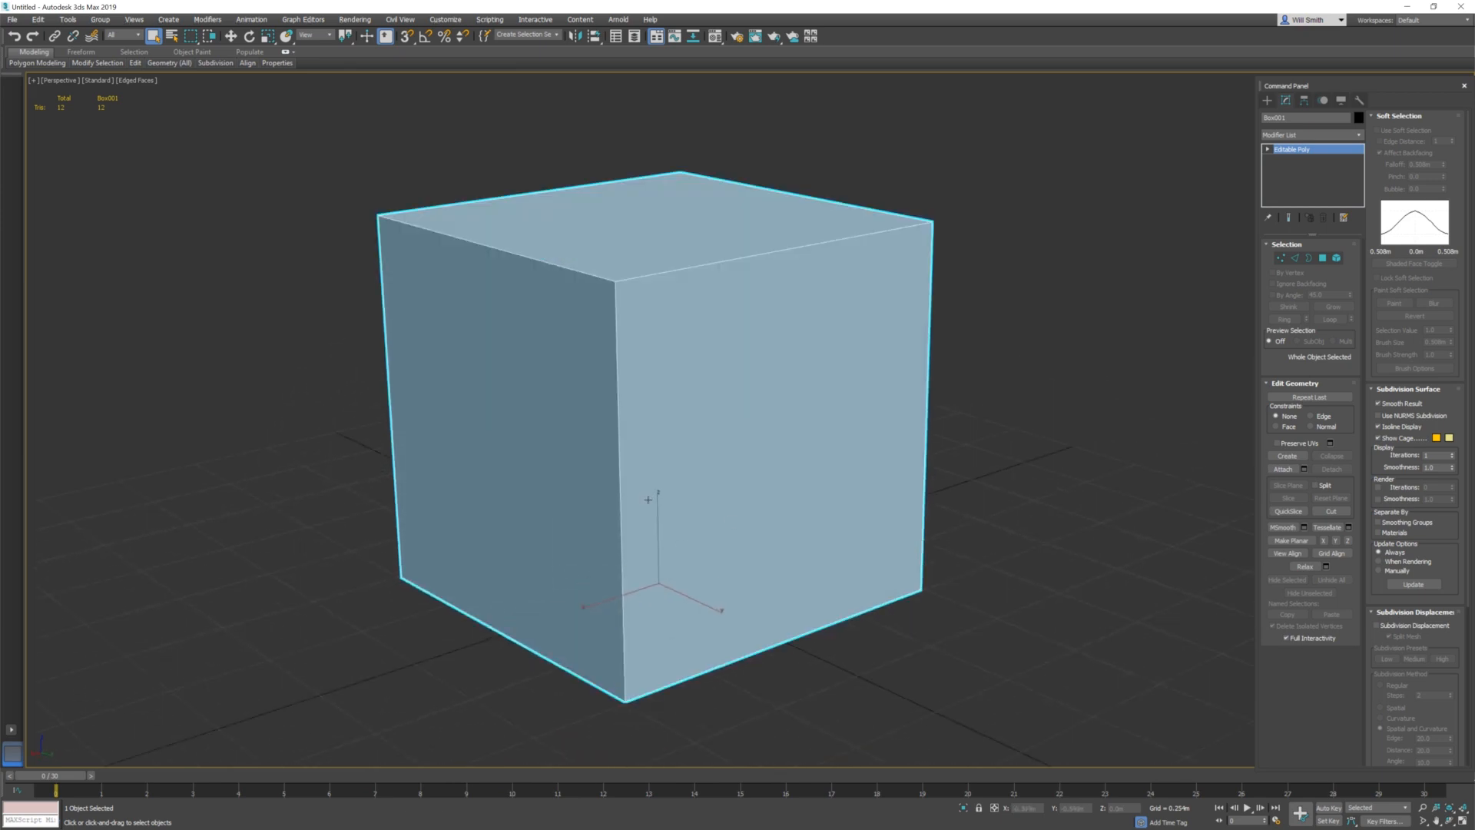
middle_drag(647, 498, 669, 520)
alt+middle_drag(669, 520, 655, 534)
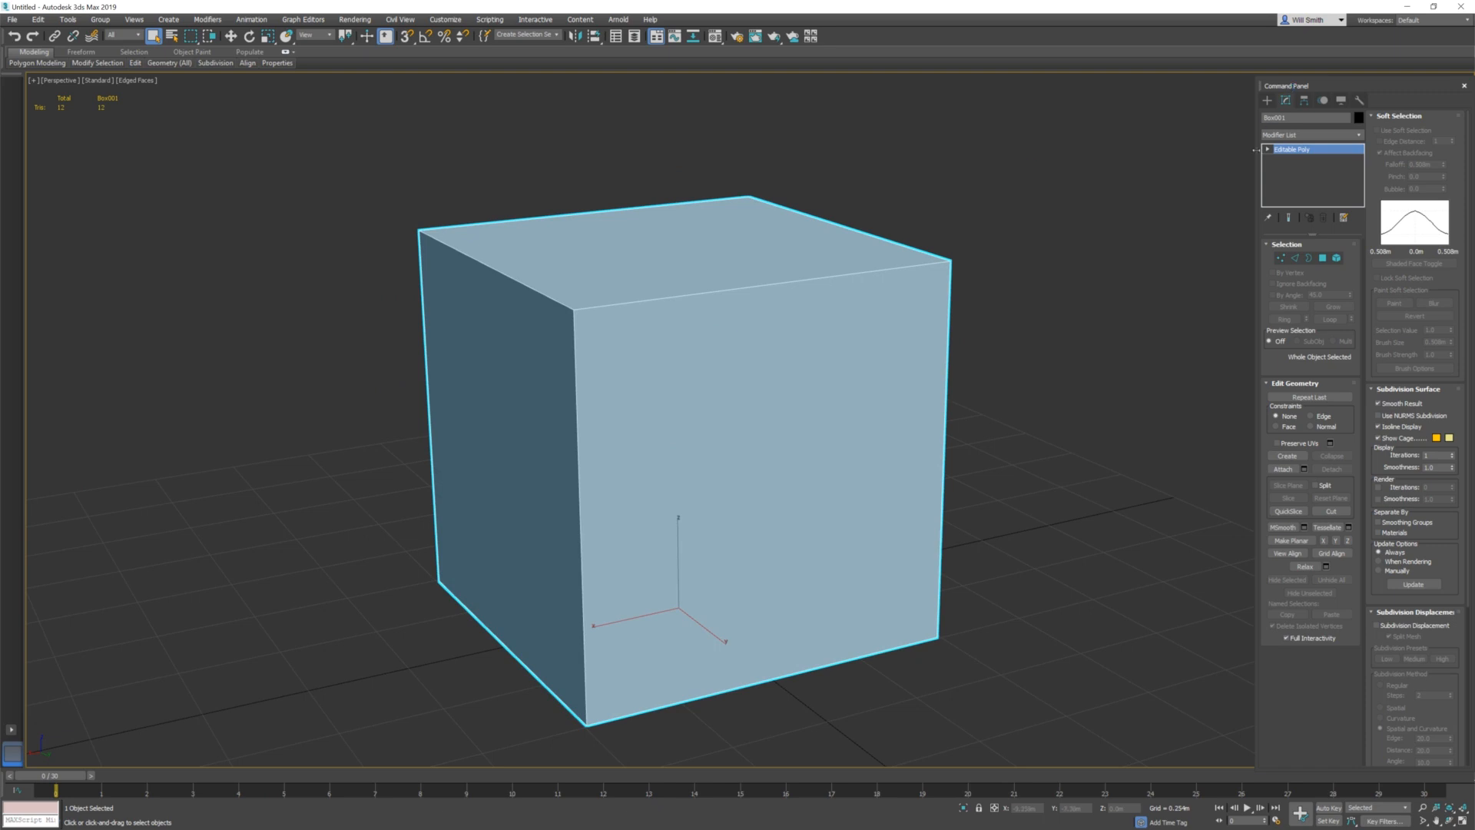
scroll(886, 443, down, 5)
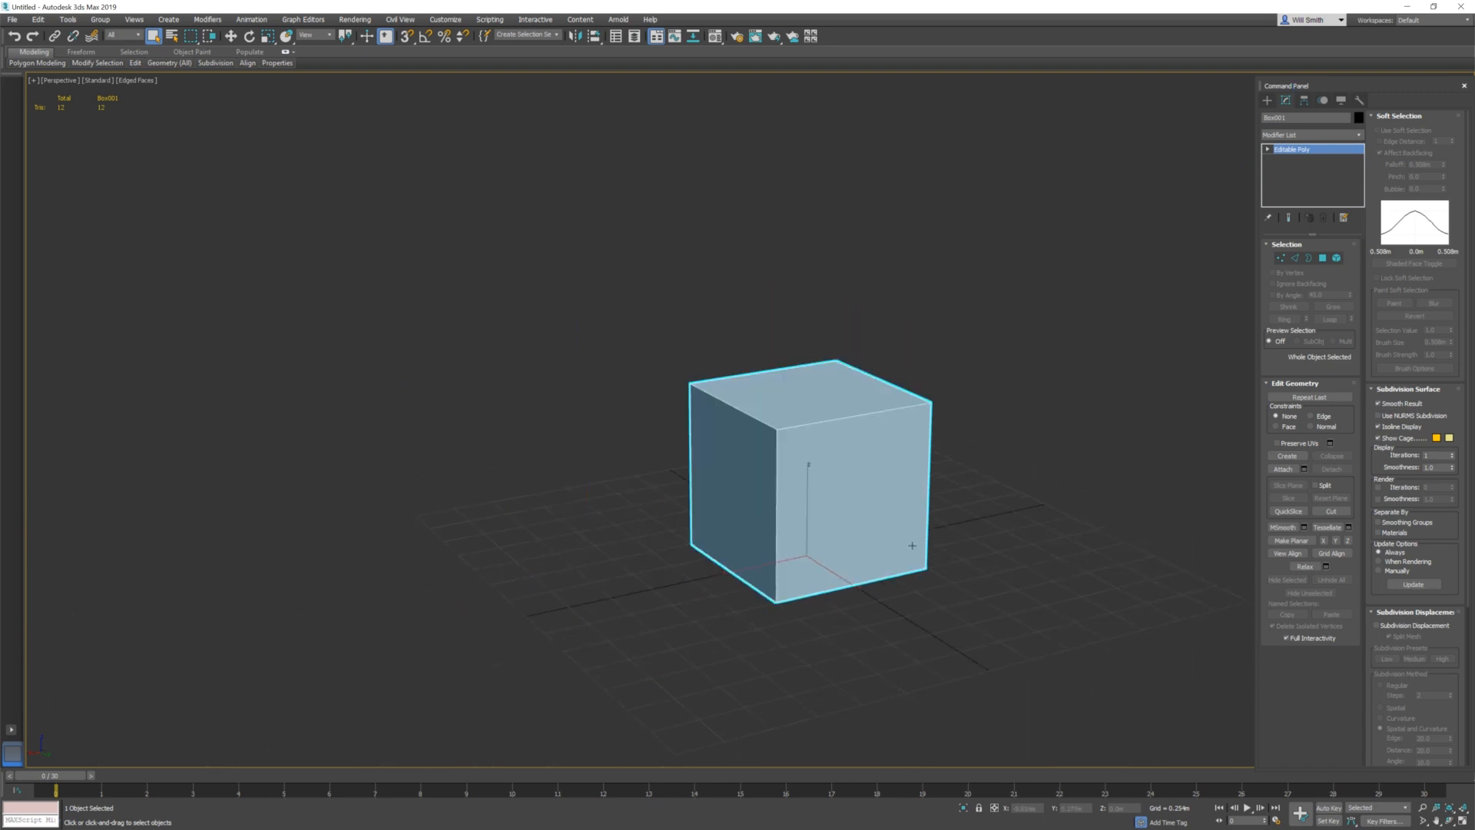
Apply a UVW Map modifier to the cube and set its mapping type to Box
click(894, 582)
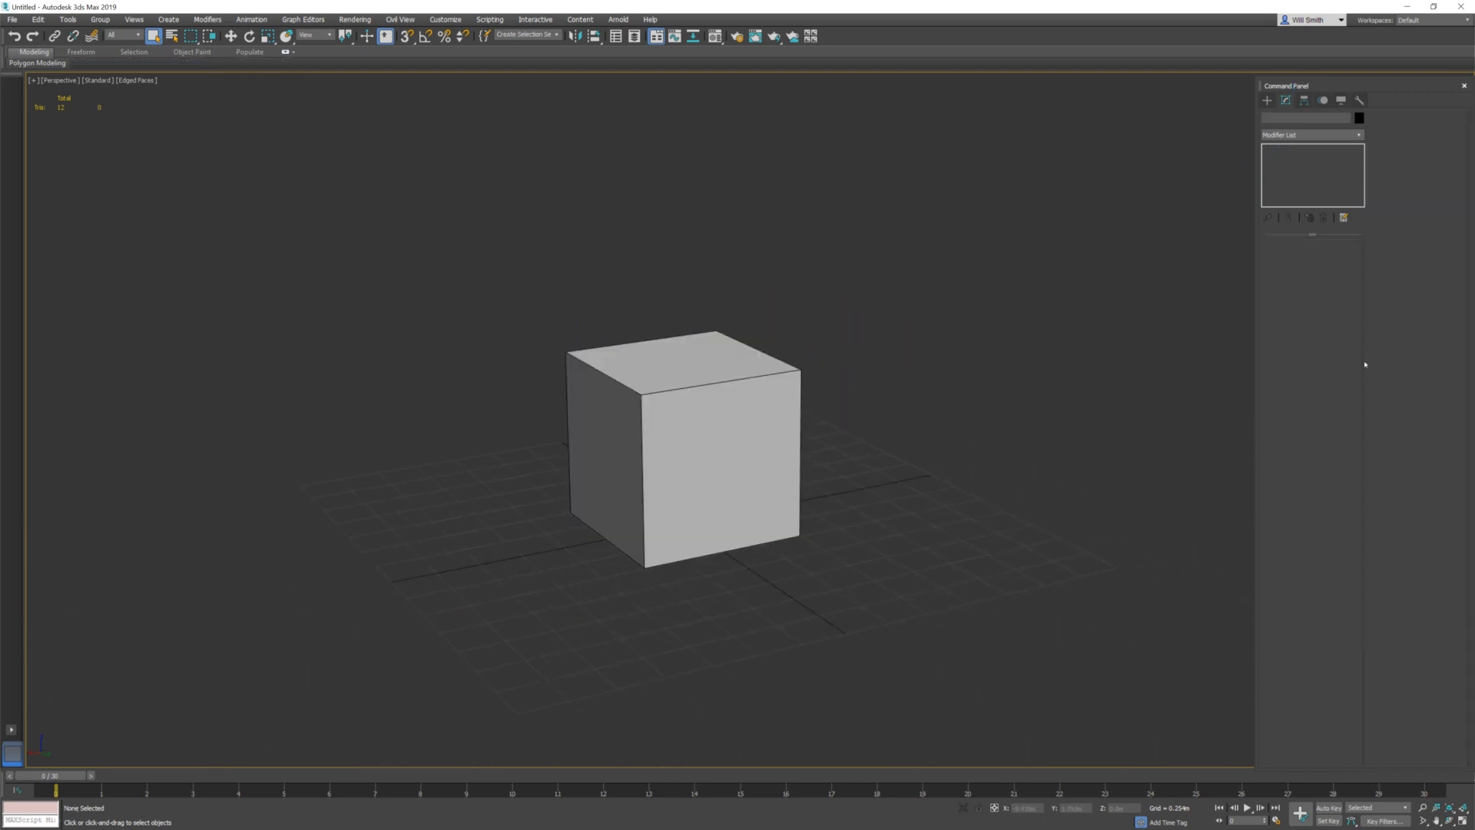
click(691, 428)
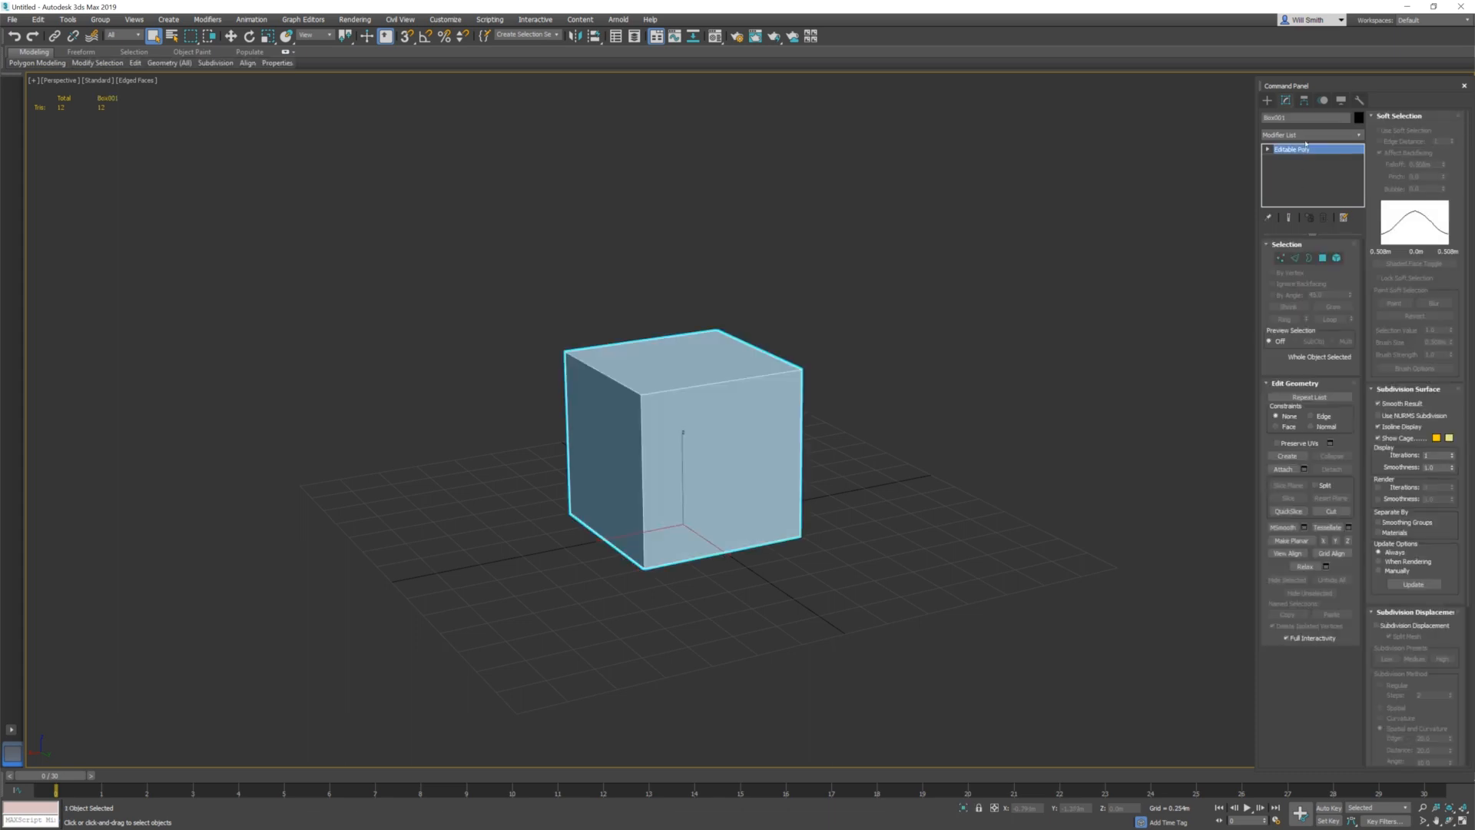
click(1305, 138)
text(uvw)
key(Return)
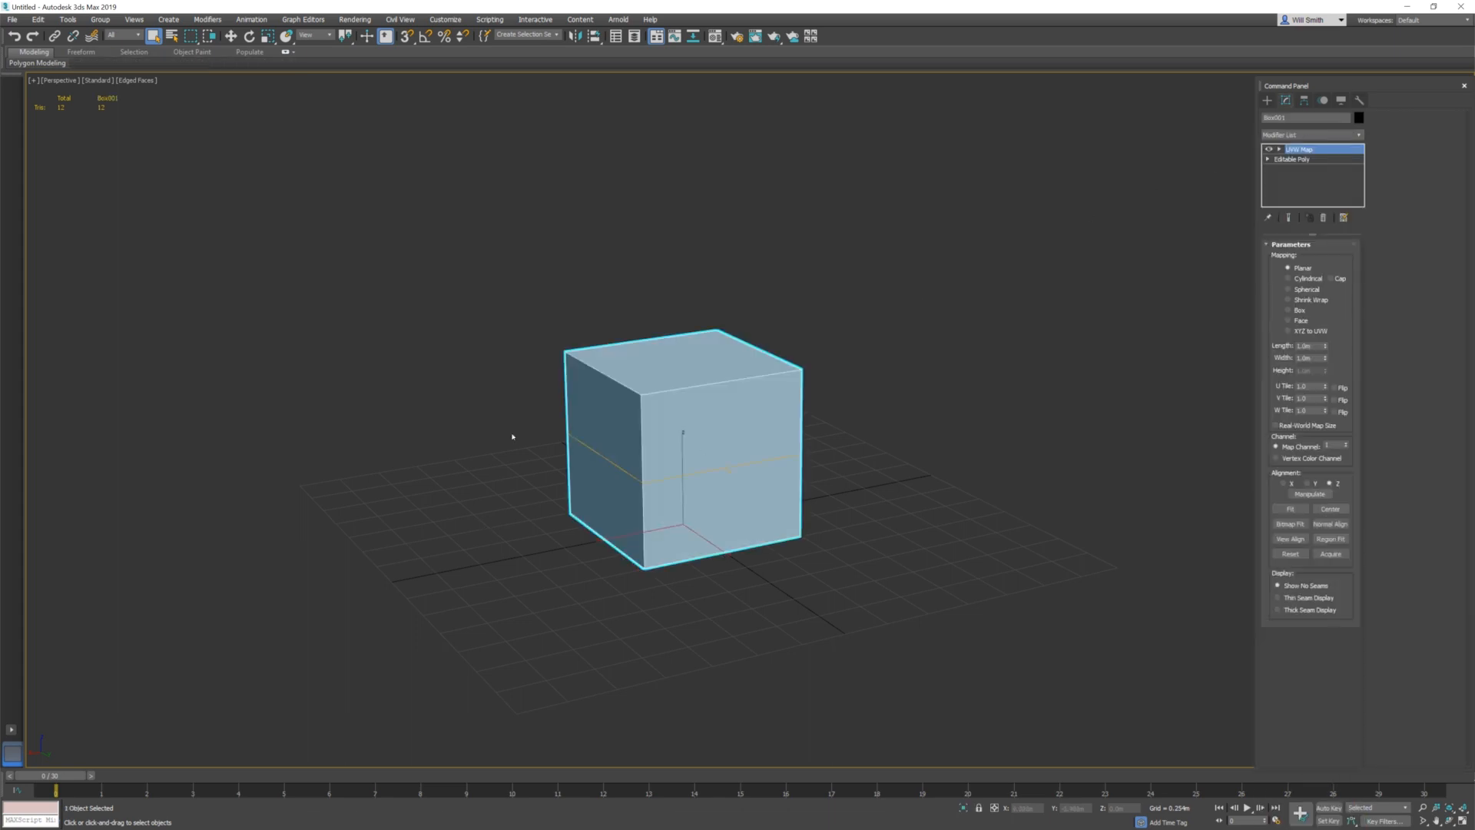
click(1300, 311)
Add an Unwrap UVW modifier above the UVW Map and open its UV editor maximized
click(1333, 138)
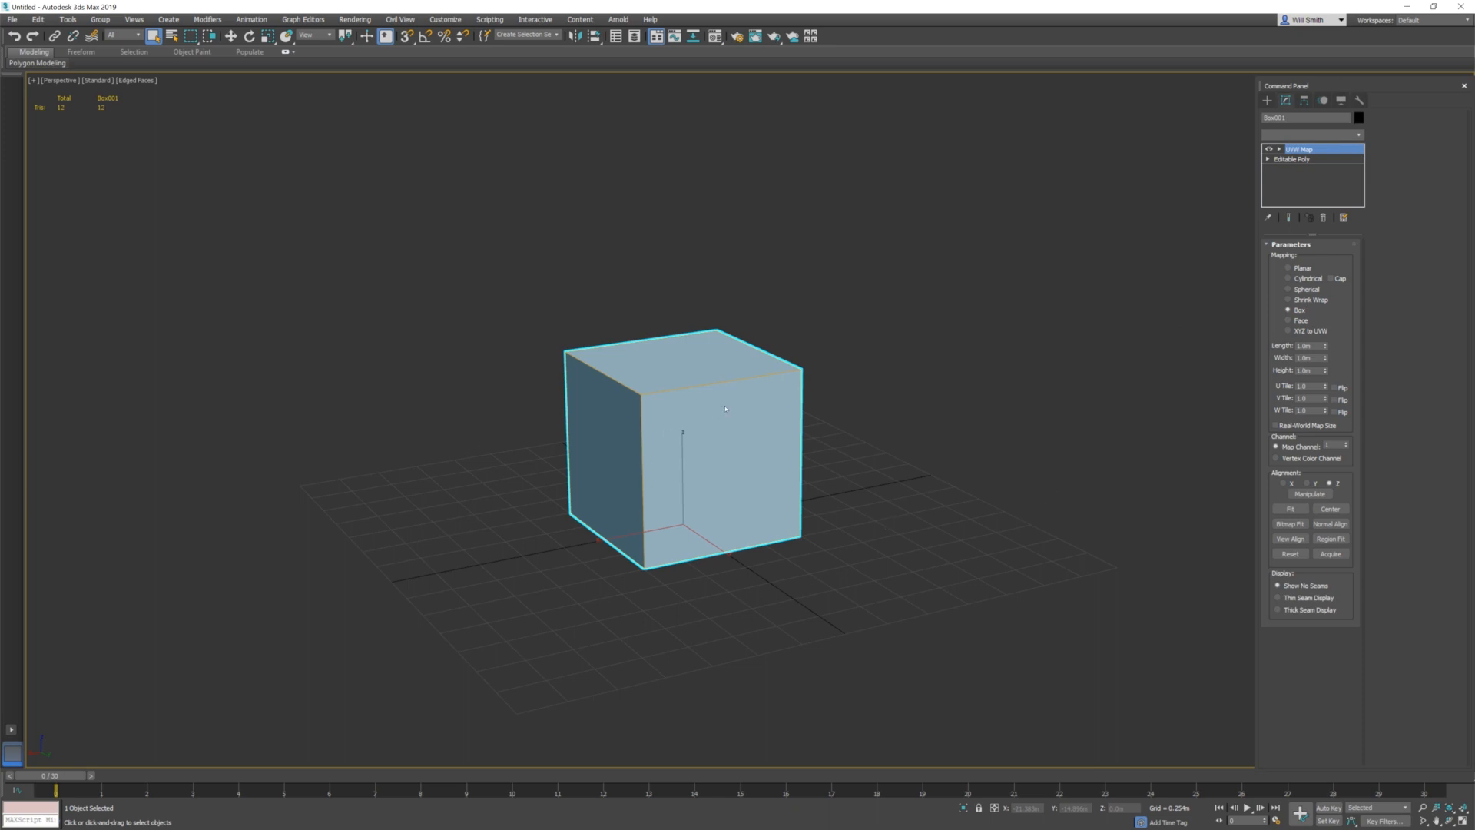
click(1317, 138)
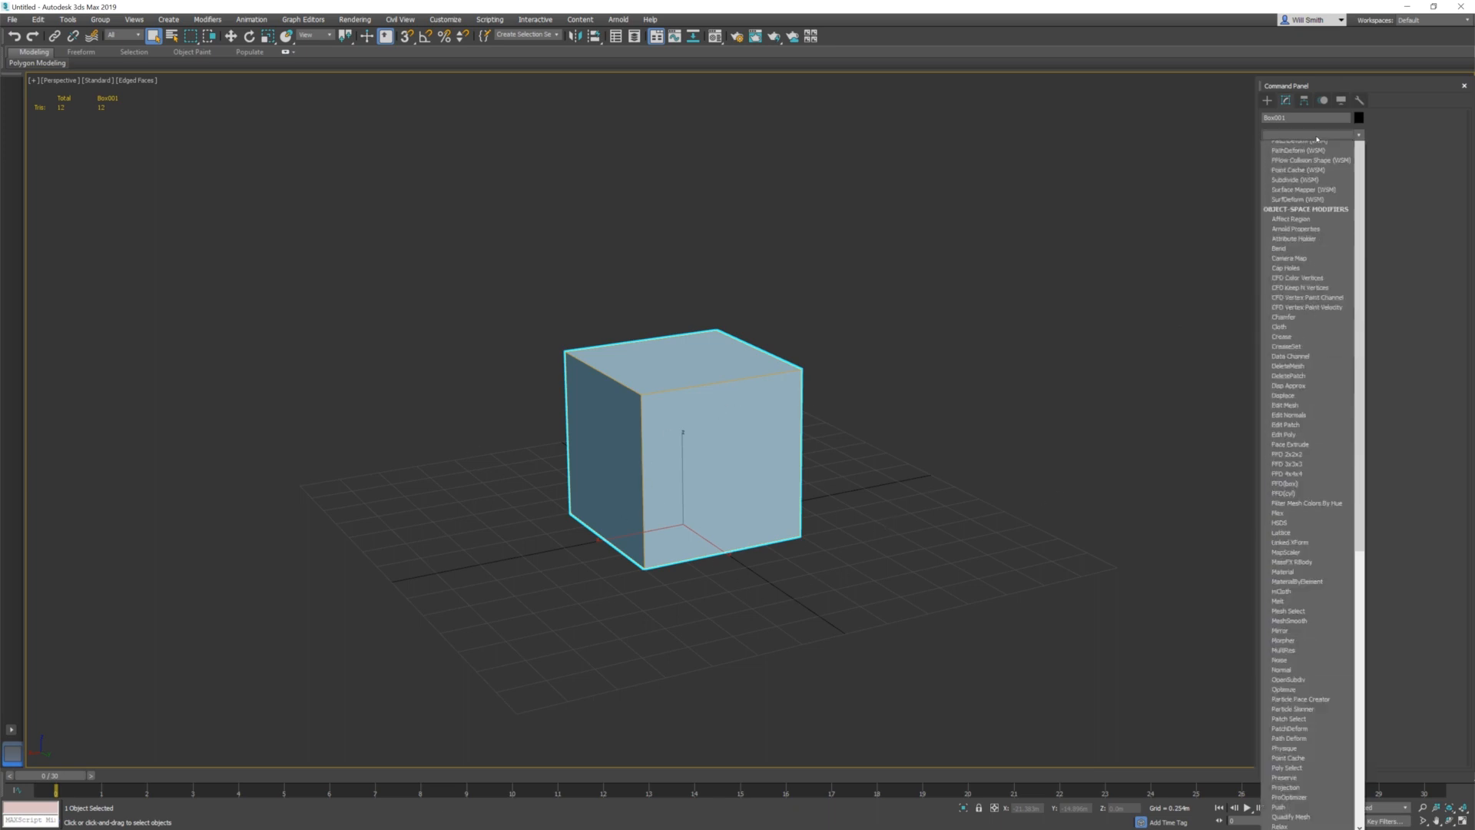
key(u)
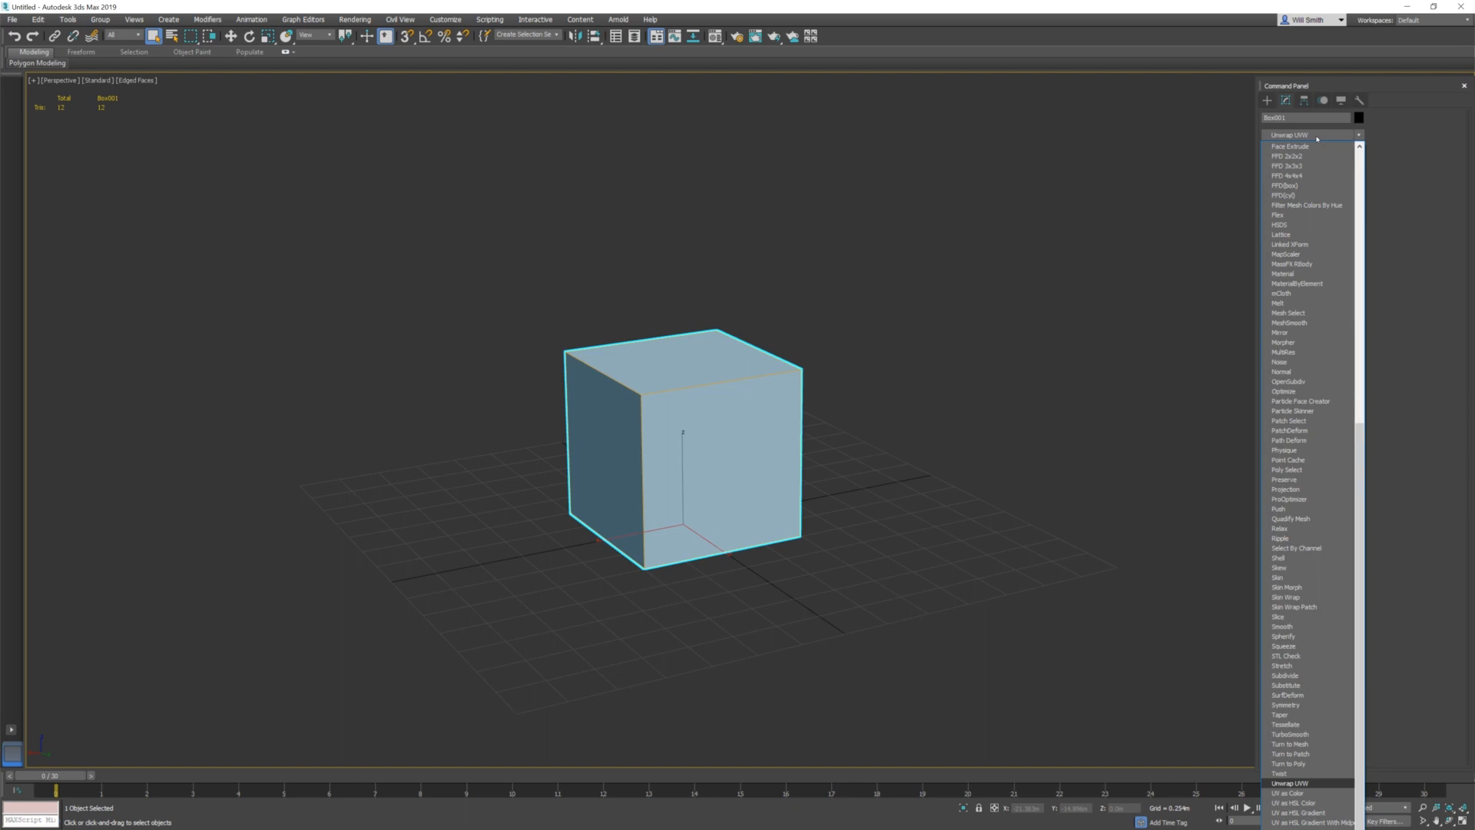
key(Return)
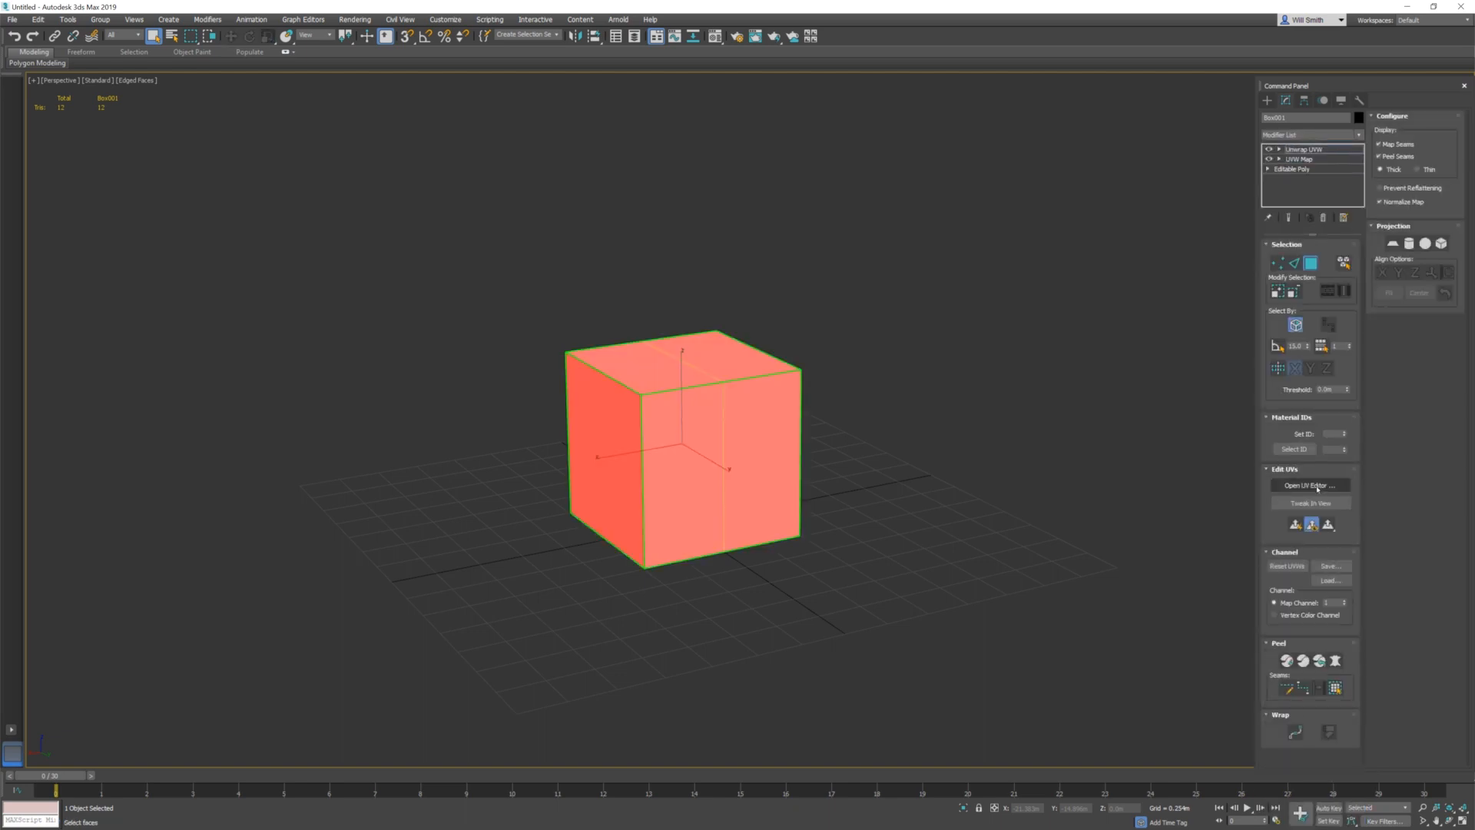
click(1323, 485)
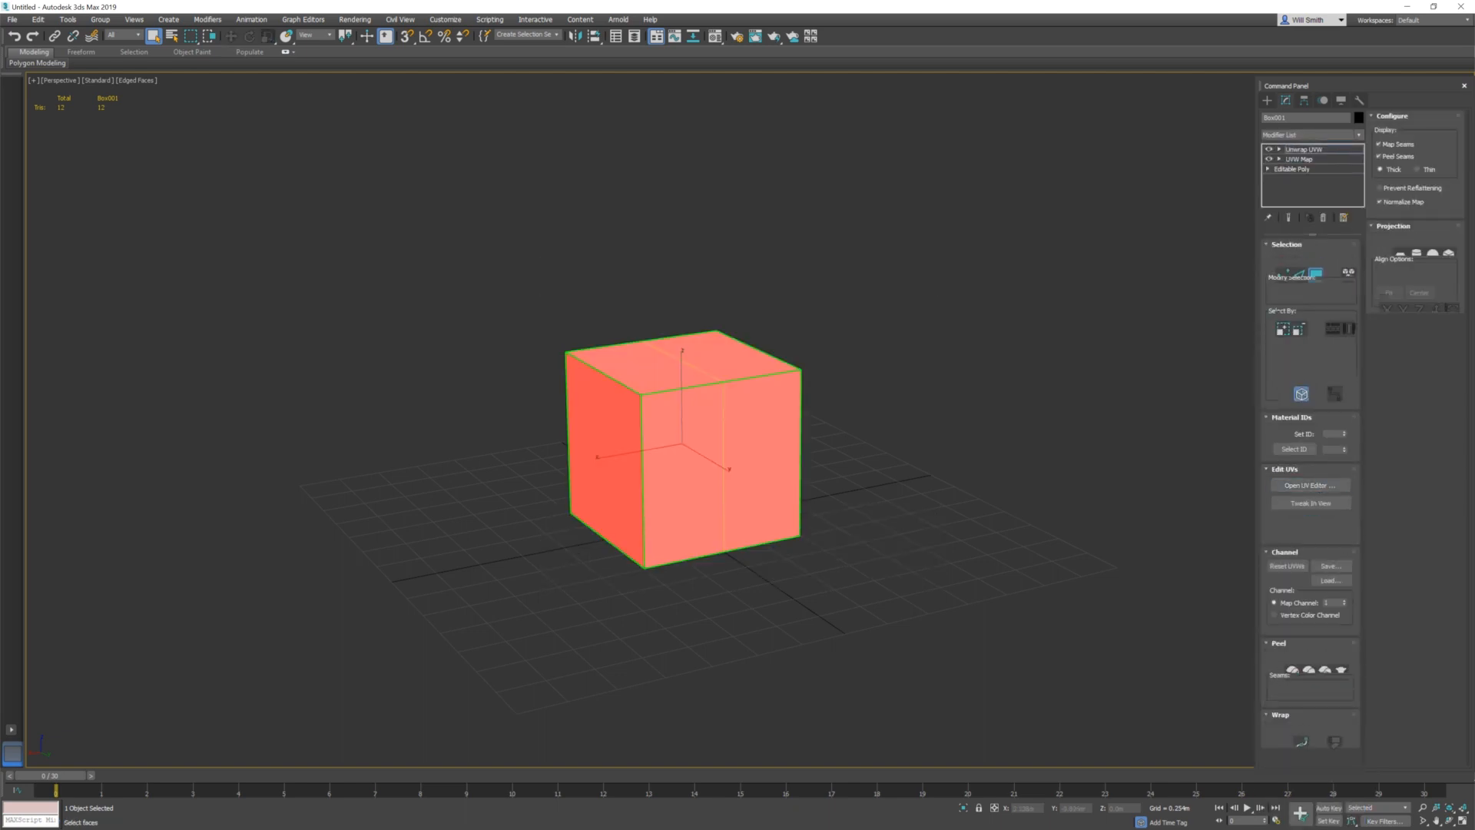
double_click(627, 170)
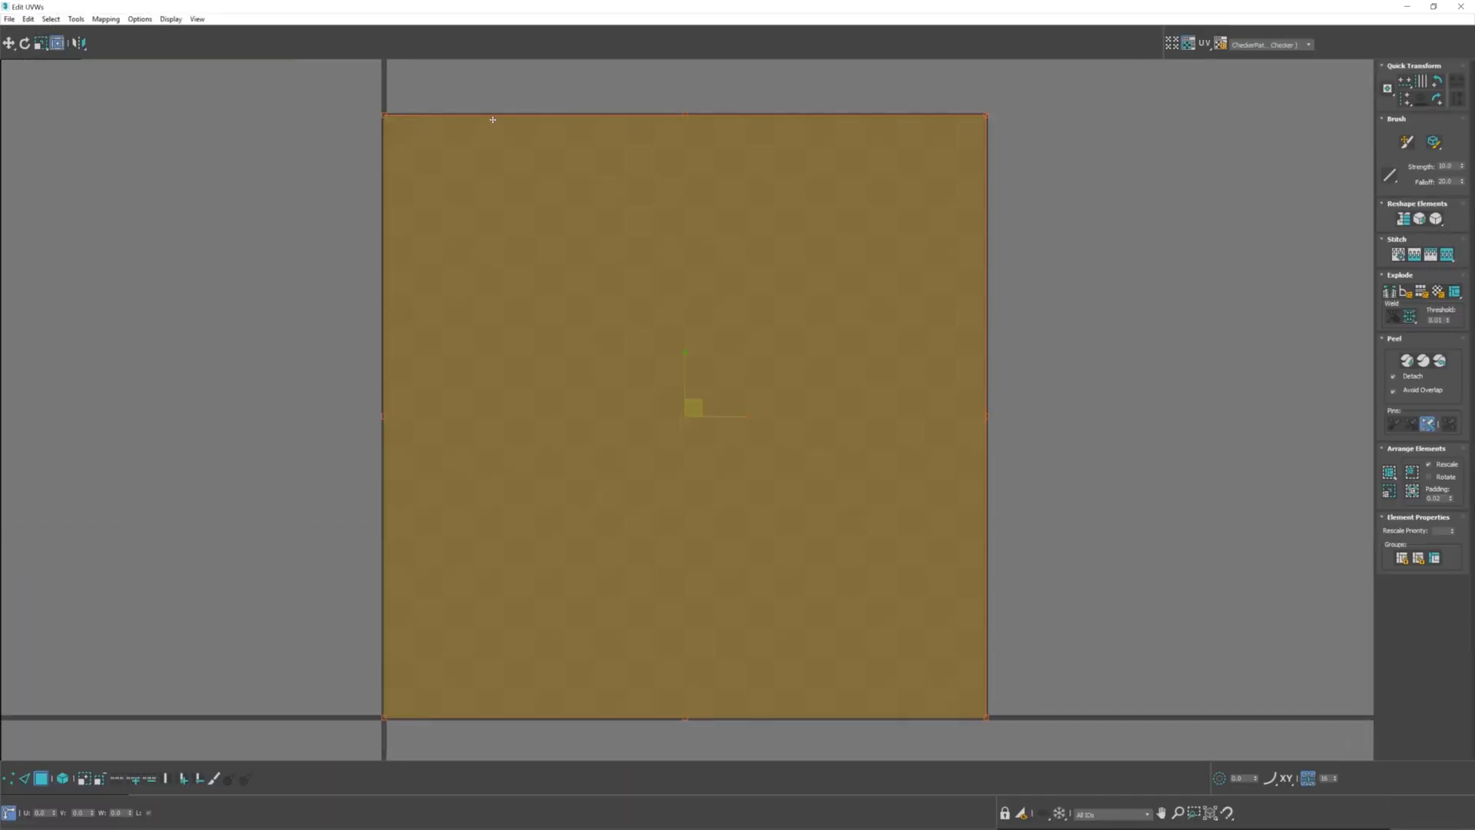
Move the cube's stacked UV faces out of the texture square one at a time to show their overlap
click(1086, 623)
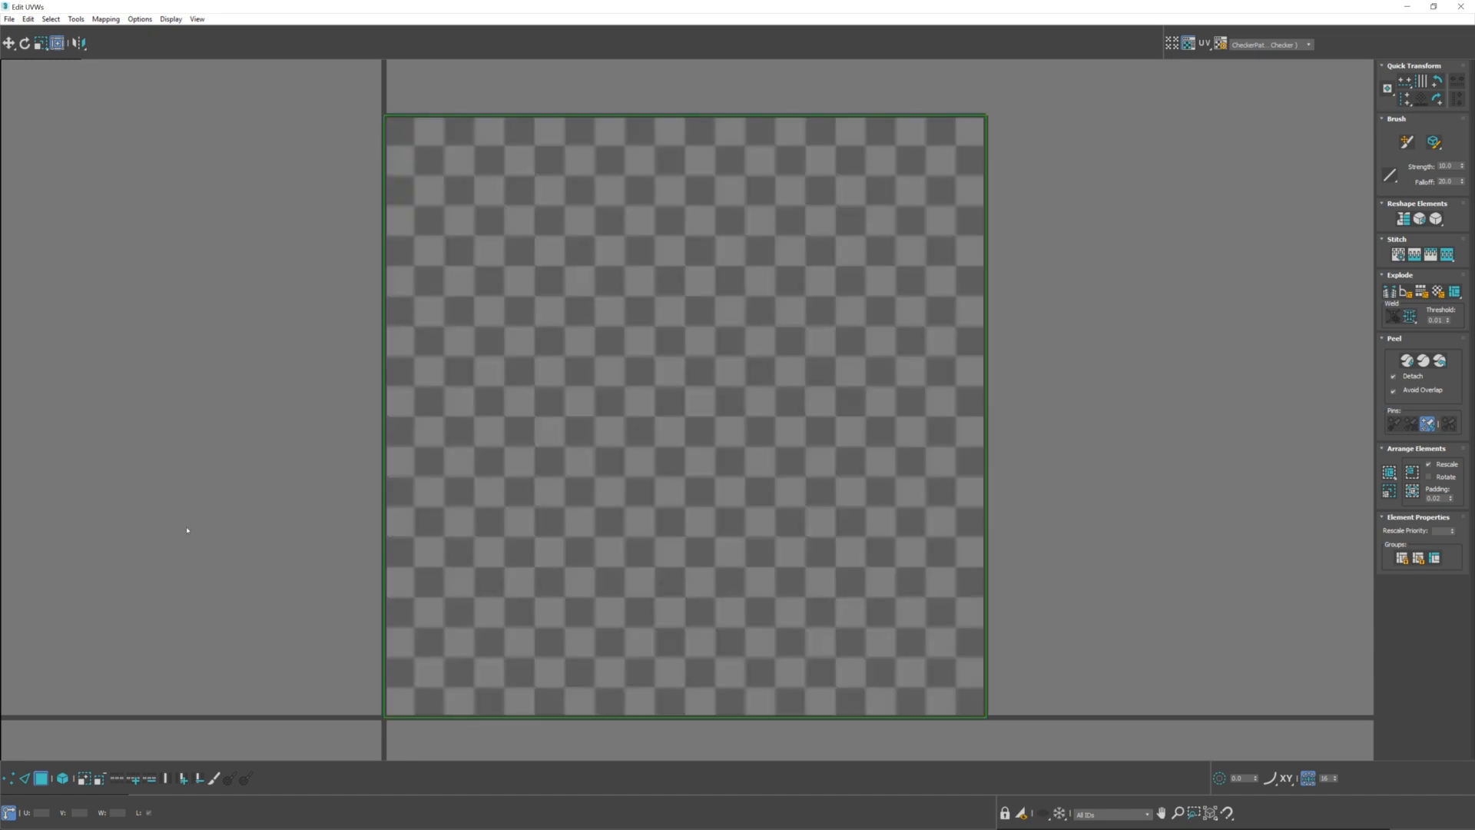
scroll(186, 530, down, 3)
drag(165, 257, 707, 702)
drag(446, 516, 149, 189)
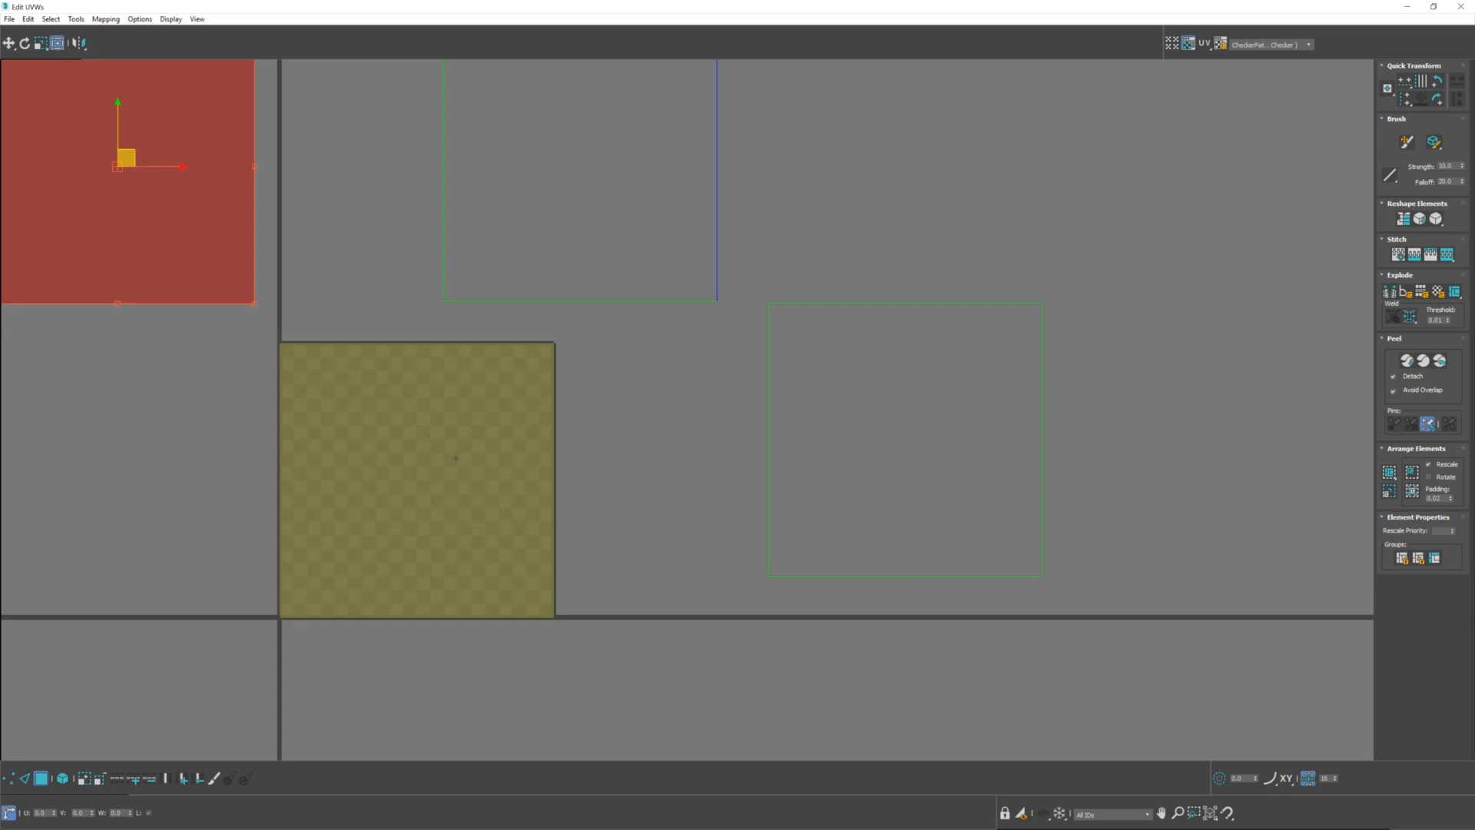
drag(400, 461, 132, 475)
Restore the UV editor to its smaller size and close it
click(1434, 6)
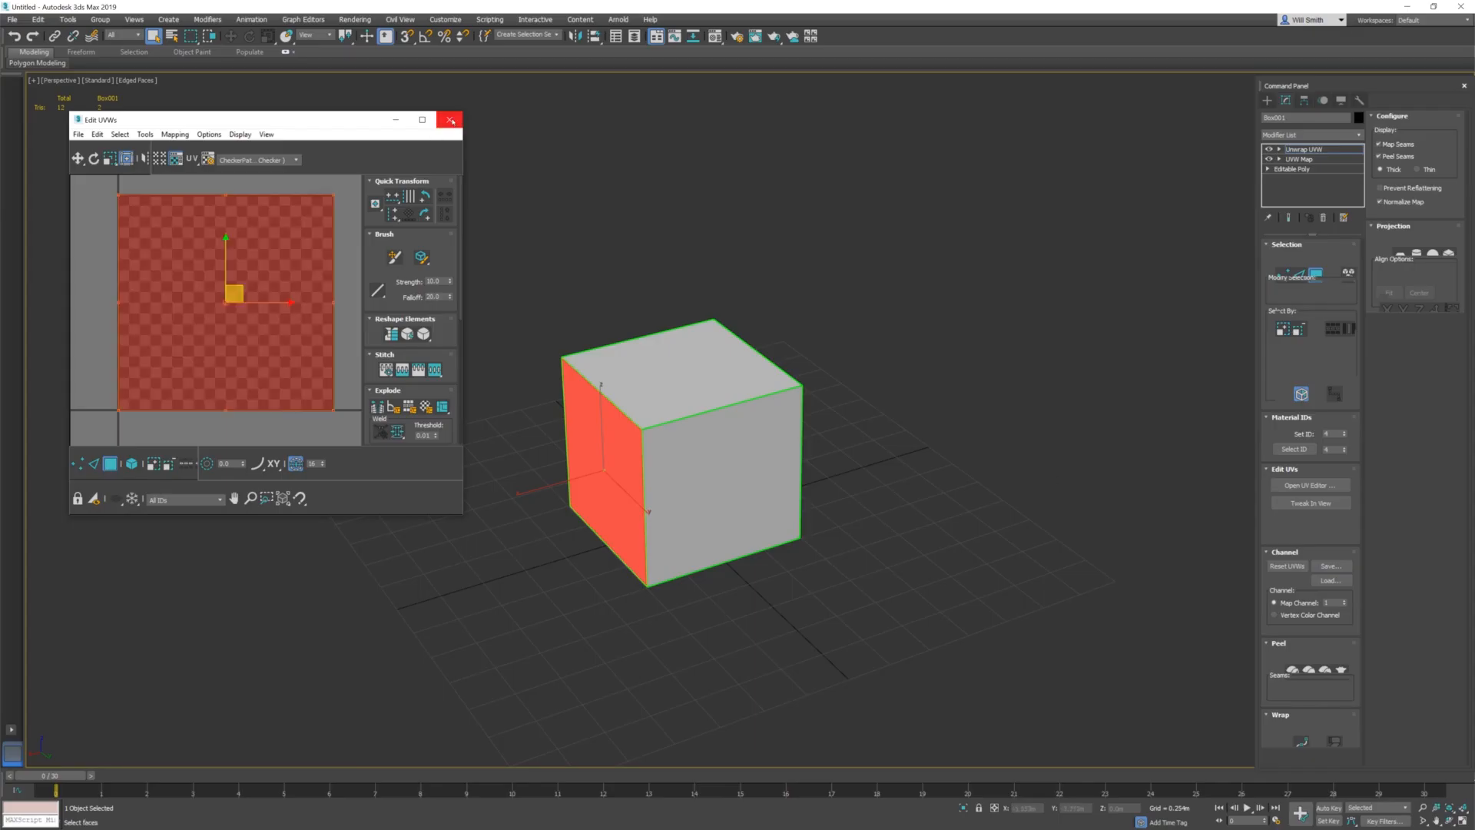
click(449, 120)
alt+middle_drag(859, 523, 861, 484)
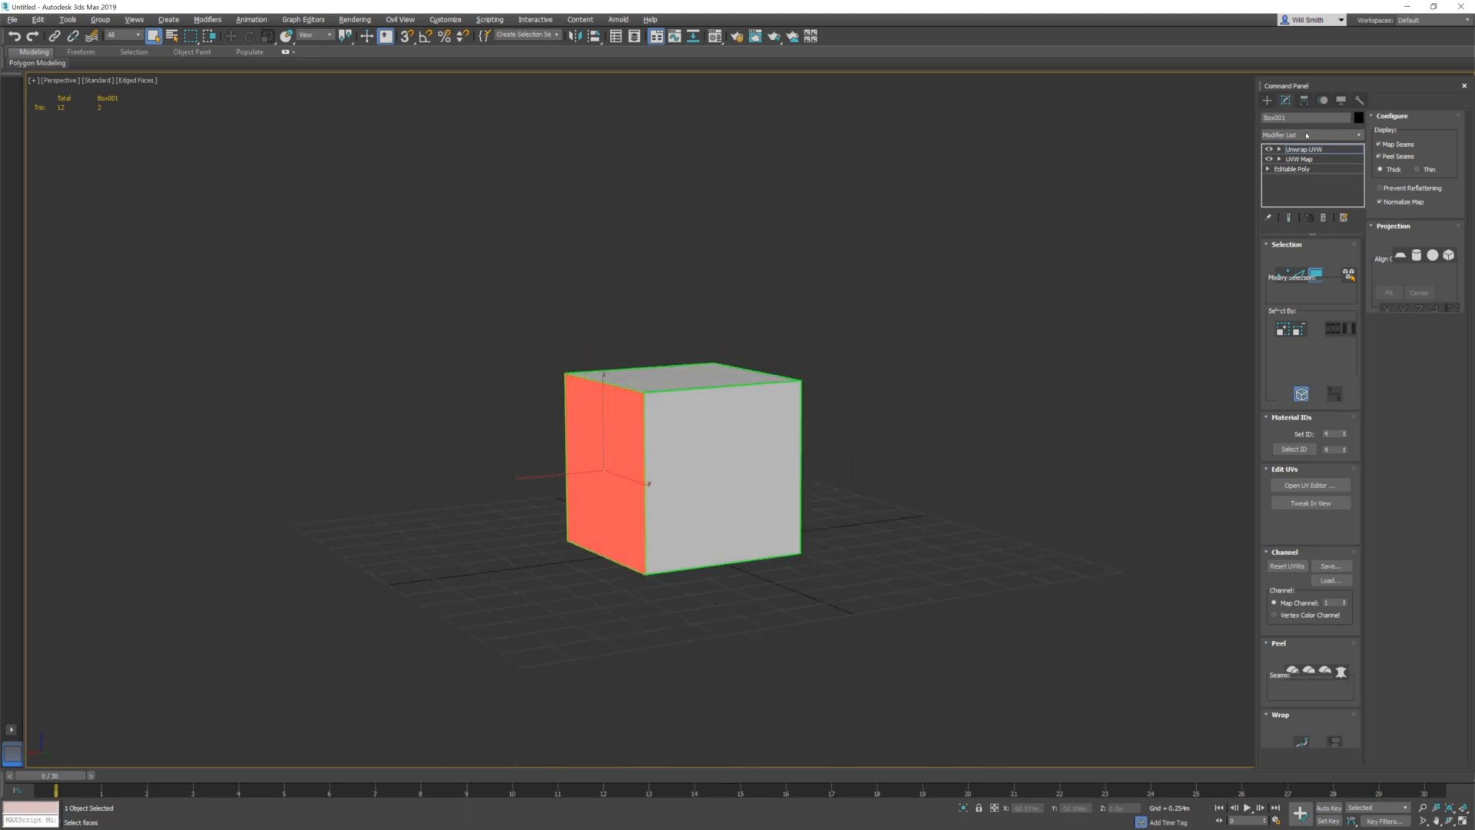
Export the cube as Box.FBX in the UV's folder, replacing the existing file and accepting the export settings
click(12, 20)
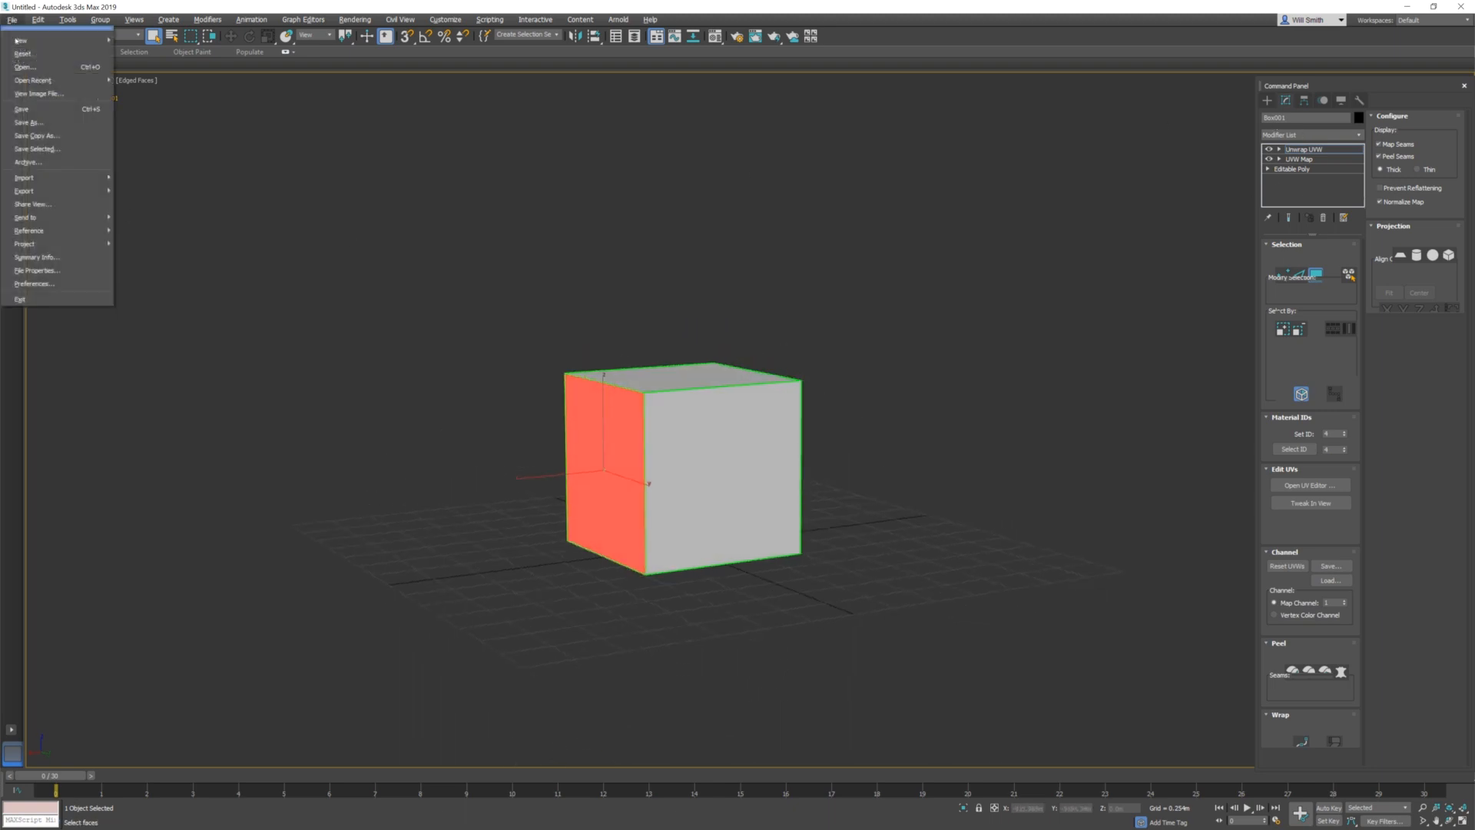
mouse_move(47, 196)
click(163, 197)
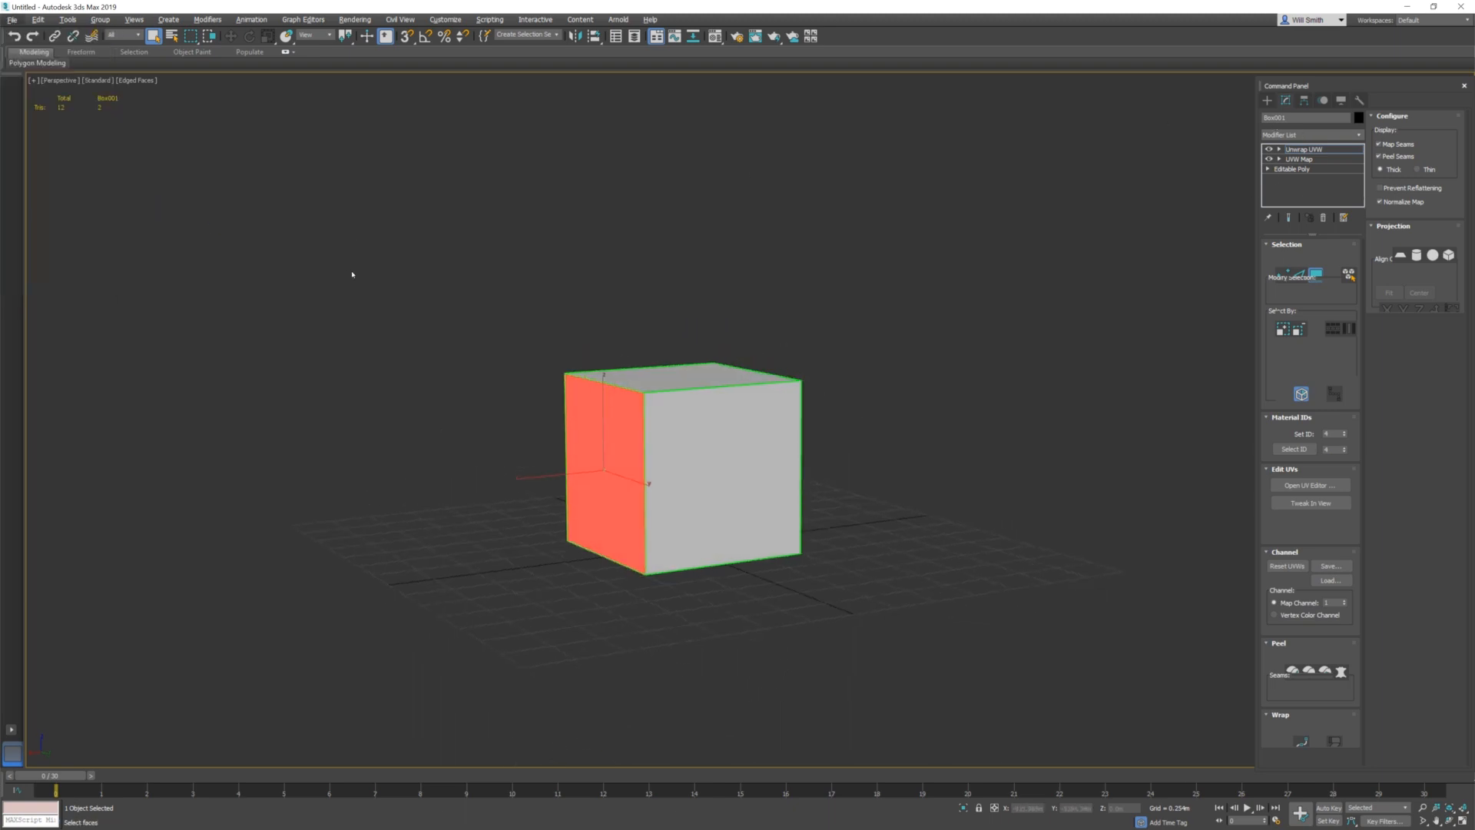
click(88, 101)
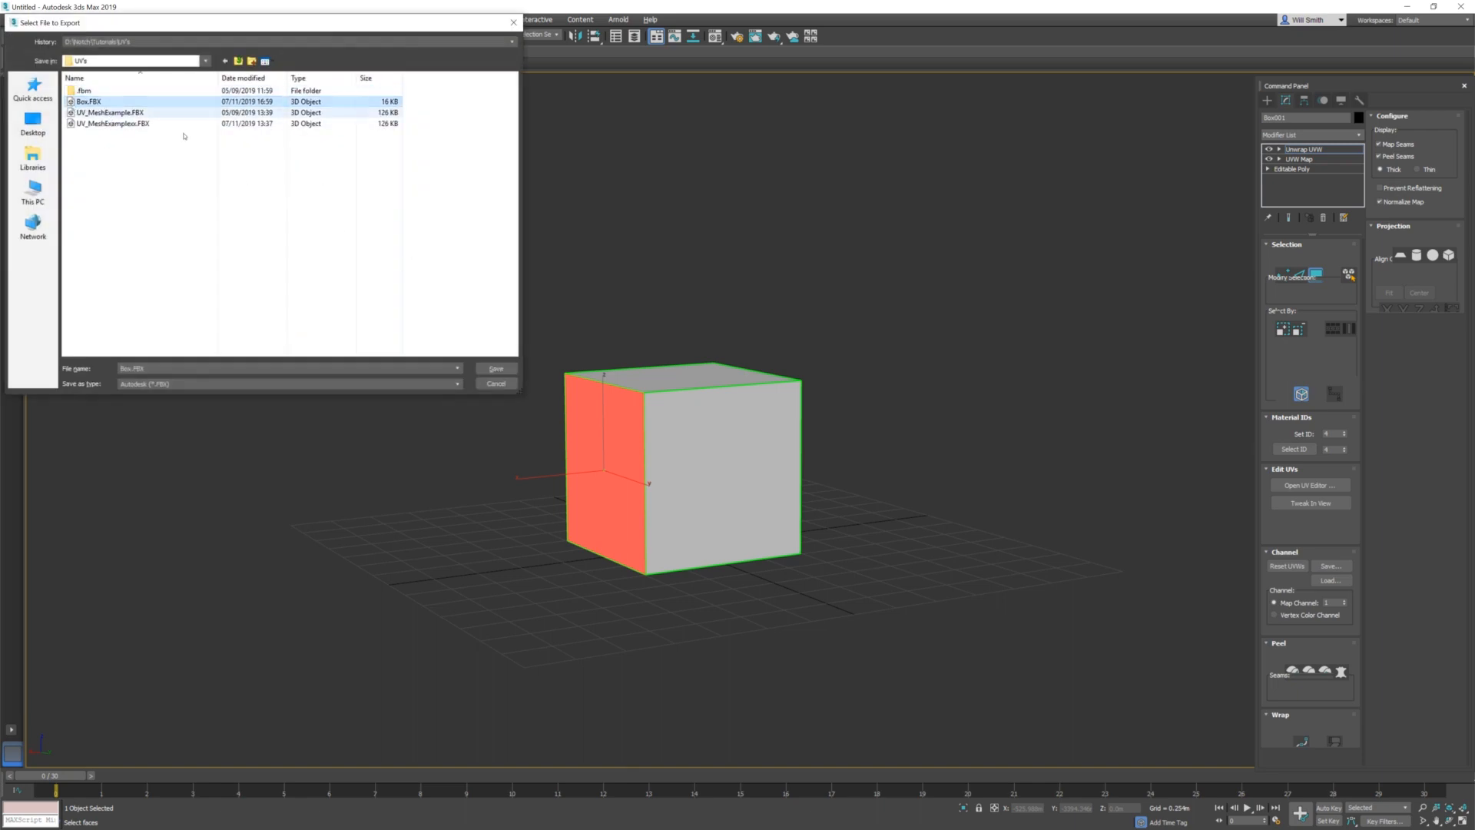
click(496, 368)
click(795, 461)
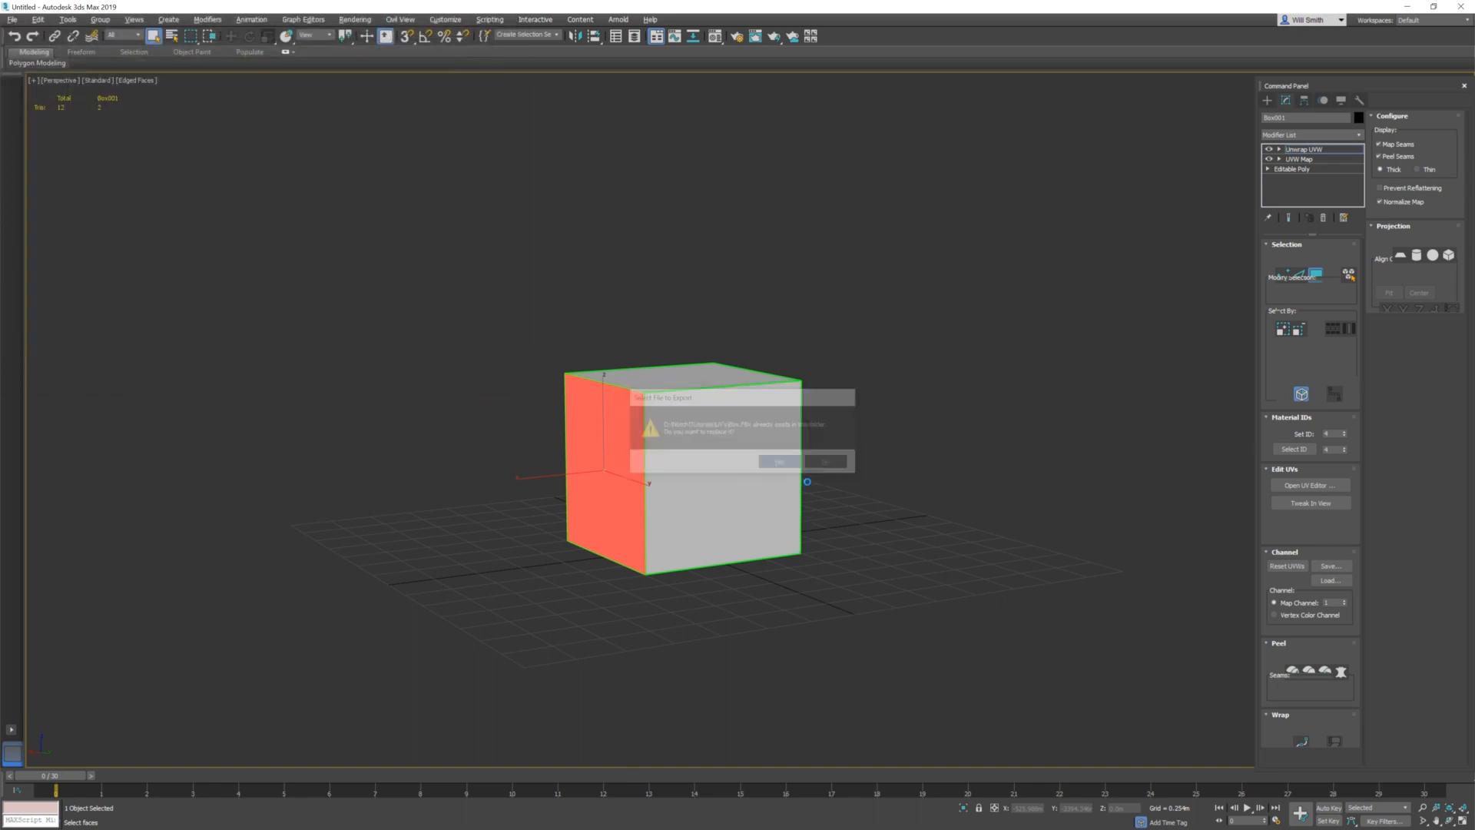
click(835, 624)
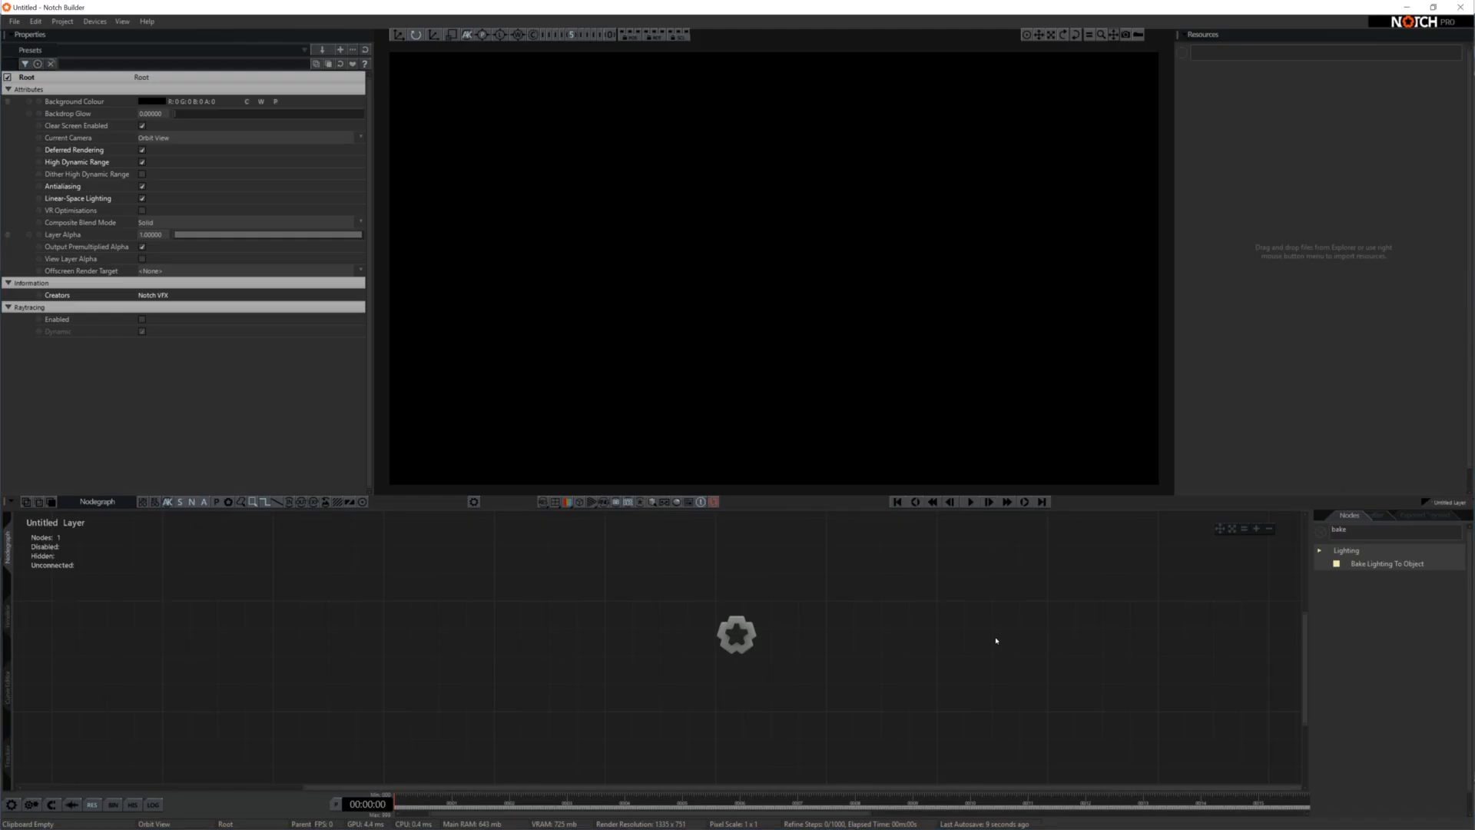
Switch to Notch Builder and load Box.FBX as a 3D Object resource
right_click(1233, 94)
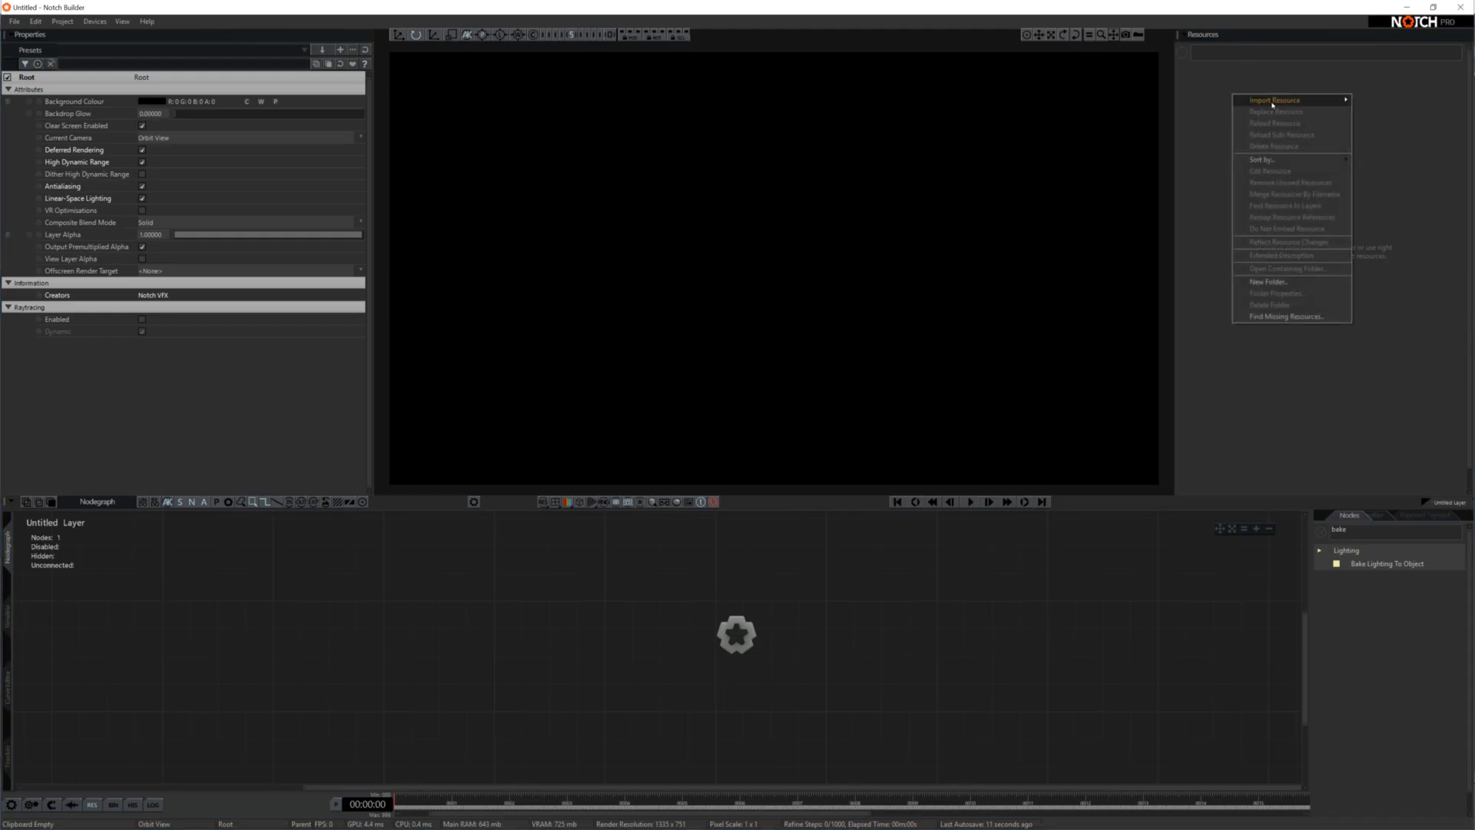
mouse_move(1272, 106)
mouse_move(1375, 100)
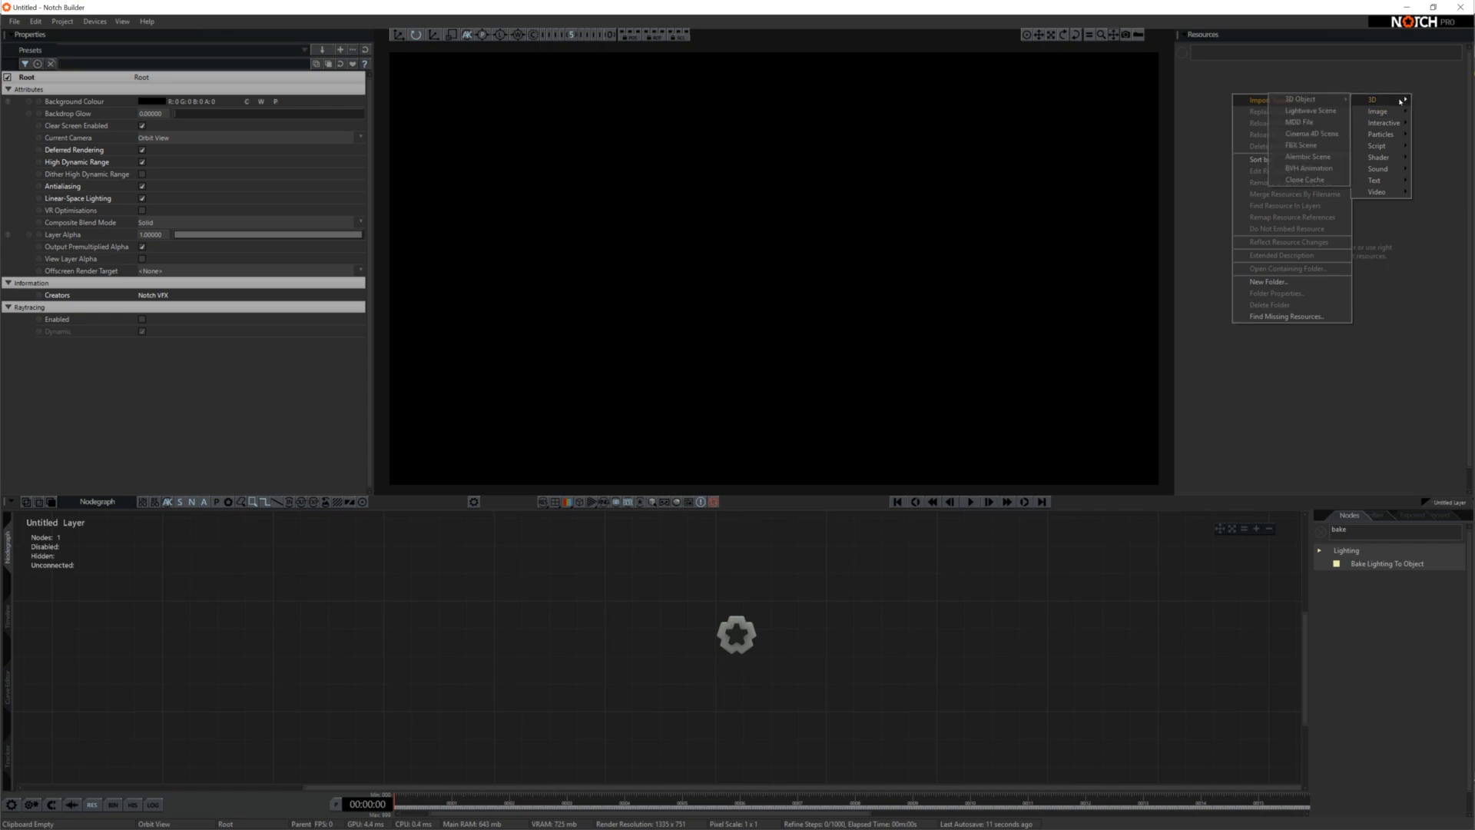
click(1306, 100)
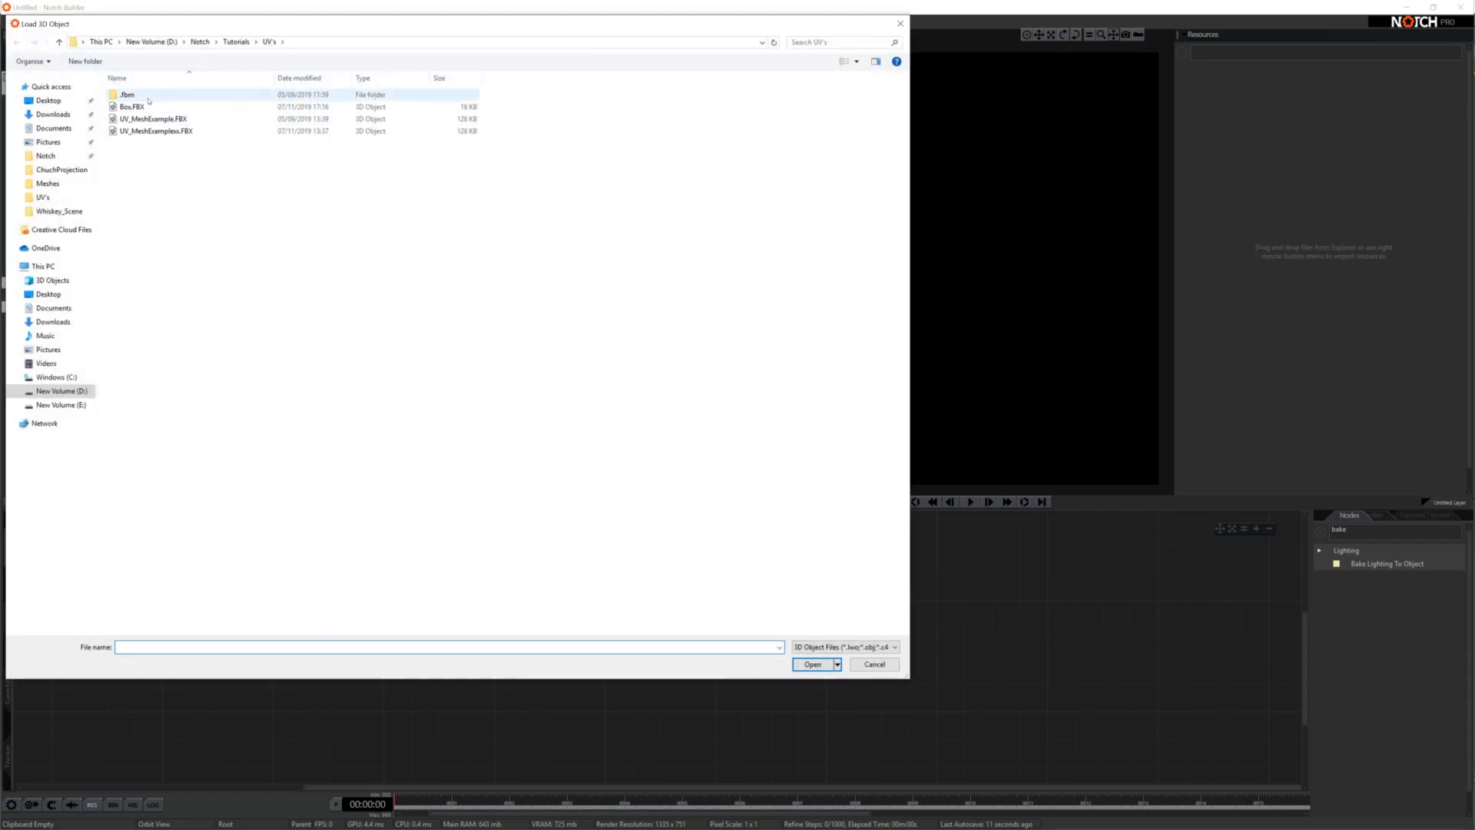
click(131, 107)
click(816, 667)
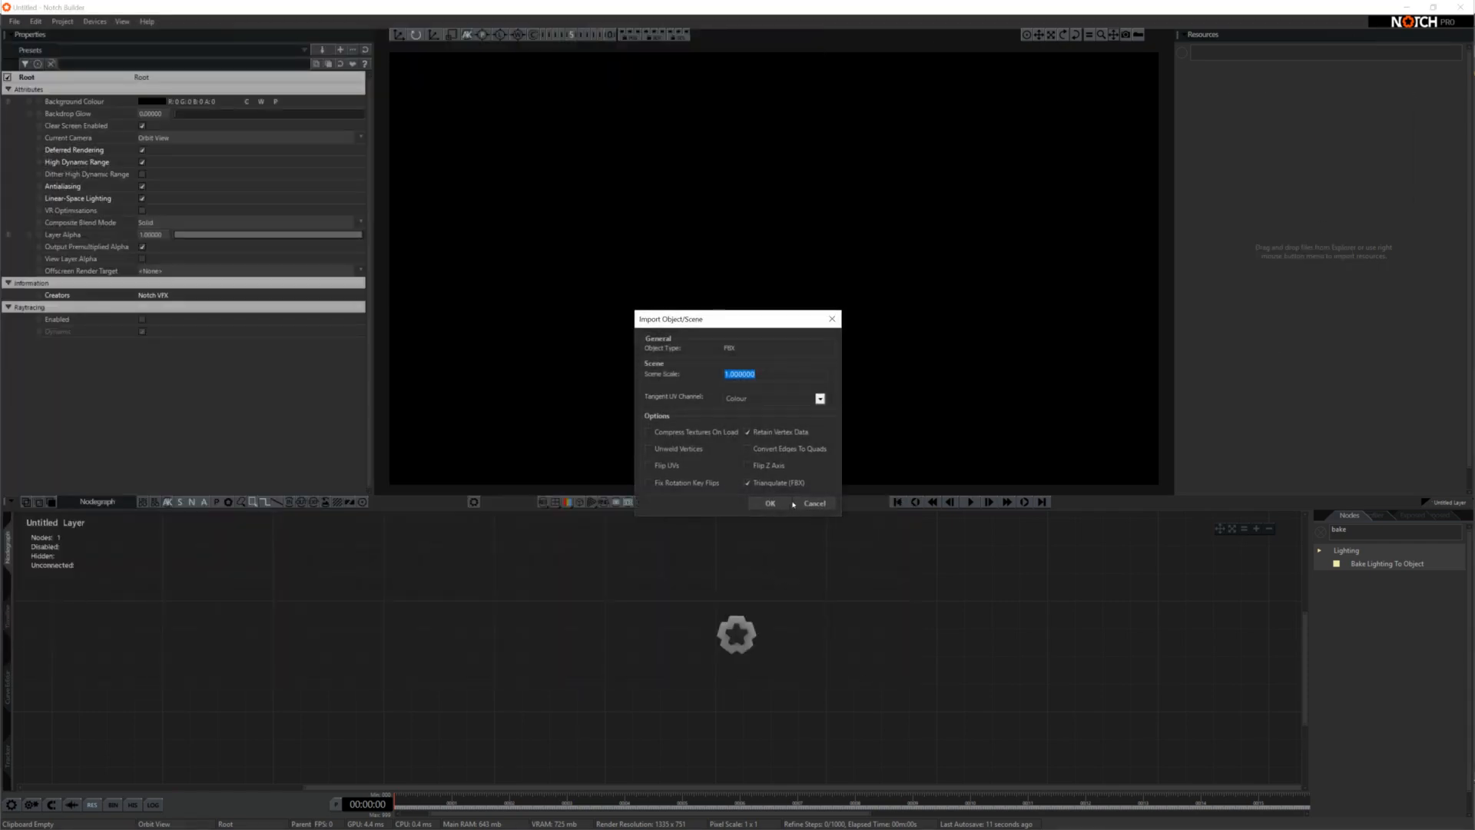
Enable Flip Z Axis, set the scene scale to 0.01 and complete the import
click(748, 465)
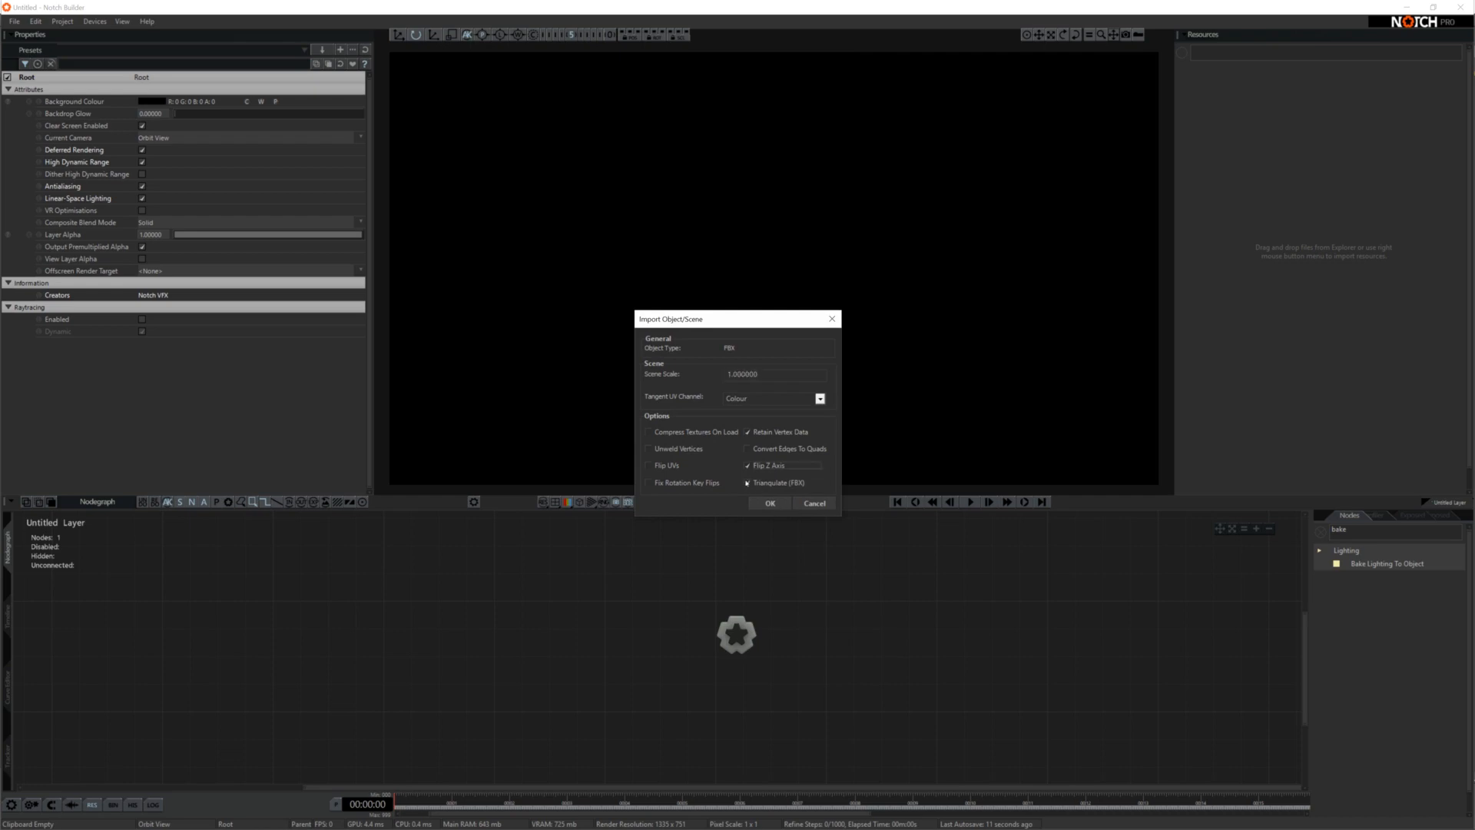
click(740, 374)
text(0.01)
click(769, 503)
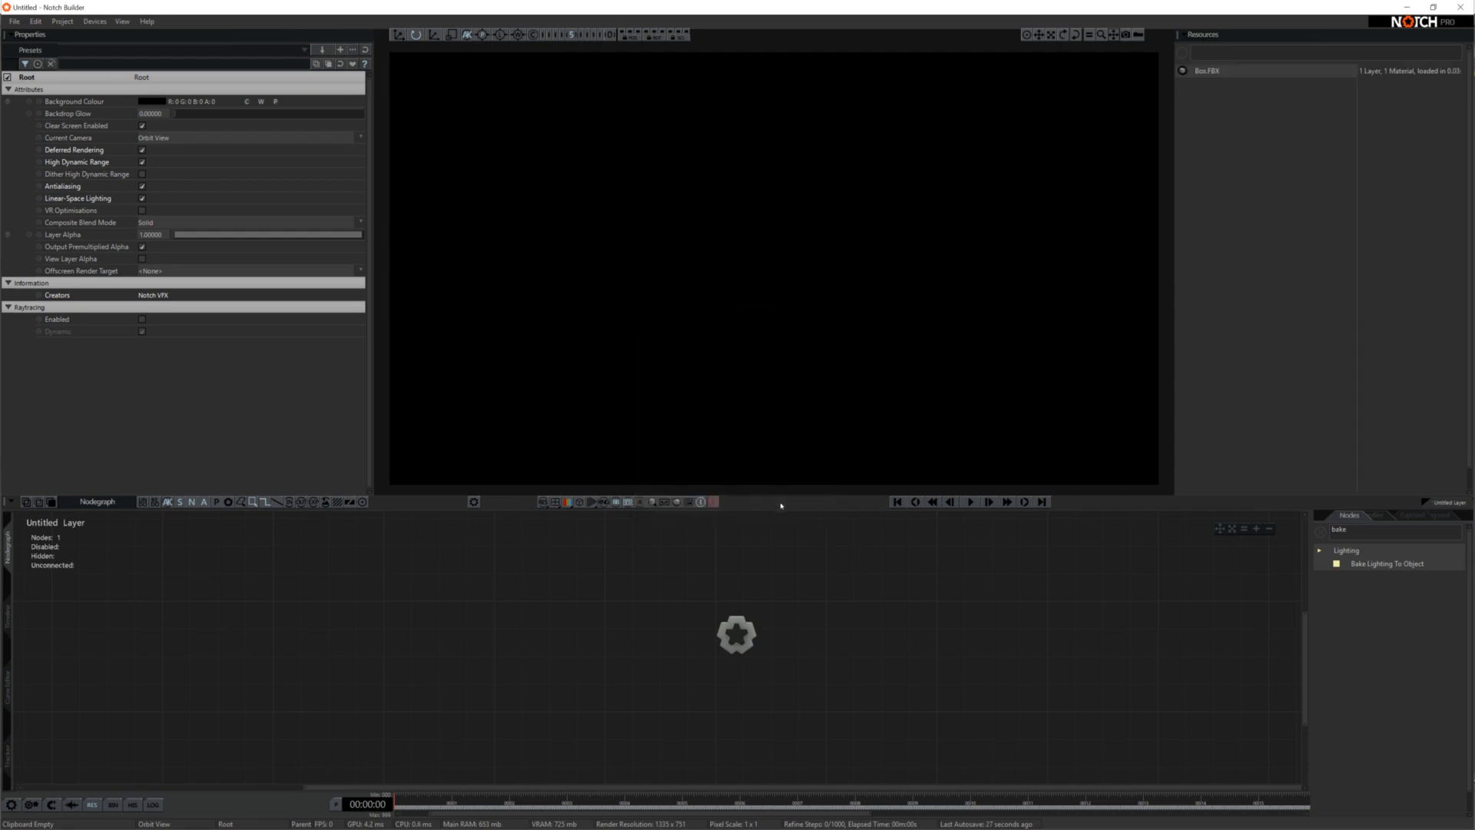
Place the Box.FBX resource in the nodegraph as a 3D Object node
drag(1222, 73, 906, 566)
drag(905, 566, 910, 578)
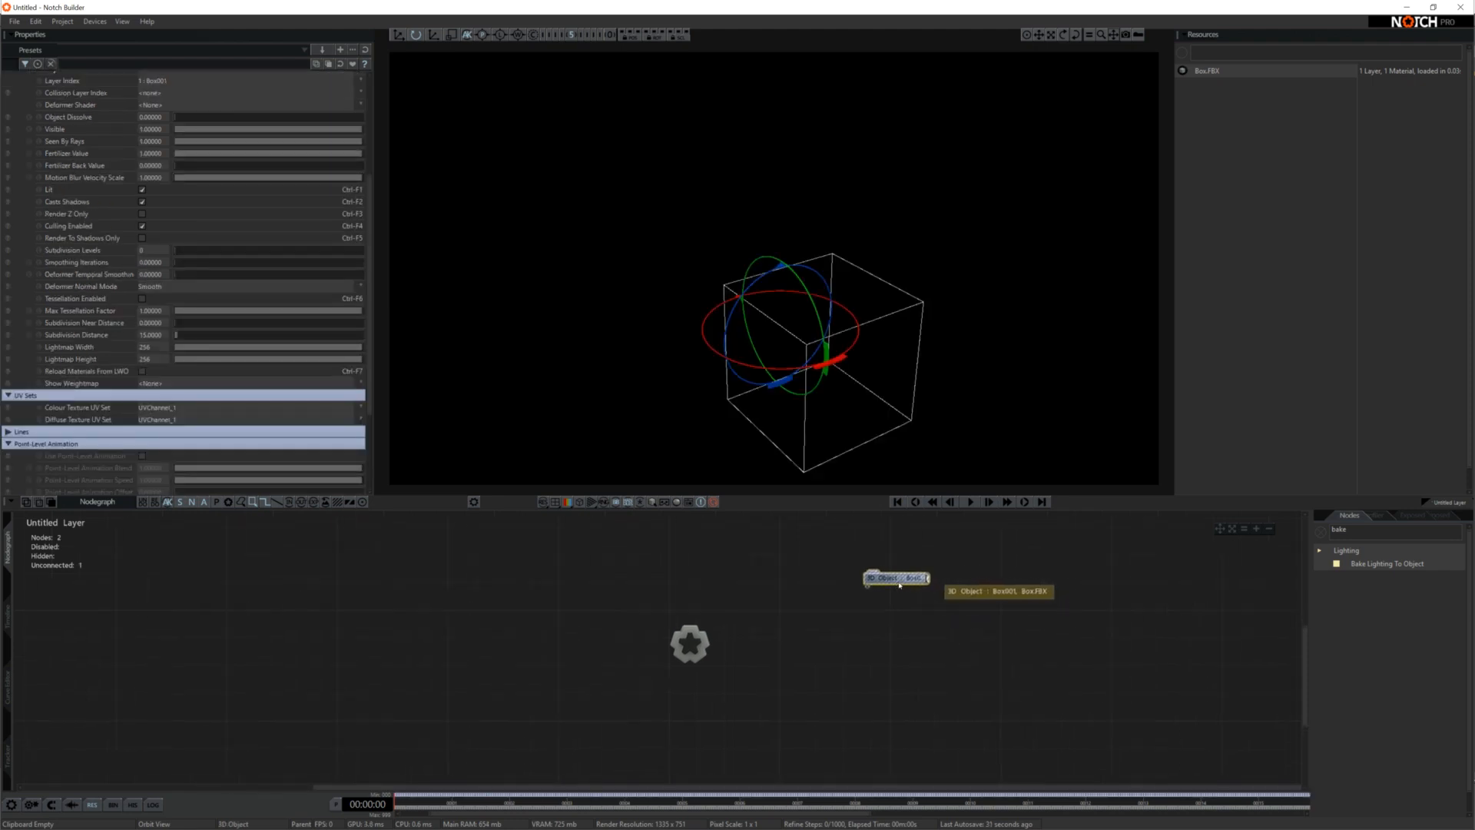
Add a Sky Light node and connect both it and the 3D Object node to the root
double_click(1353, 531)
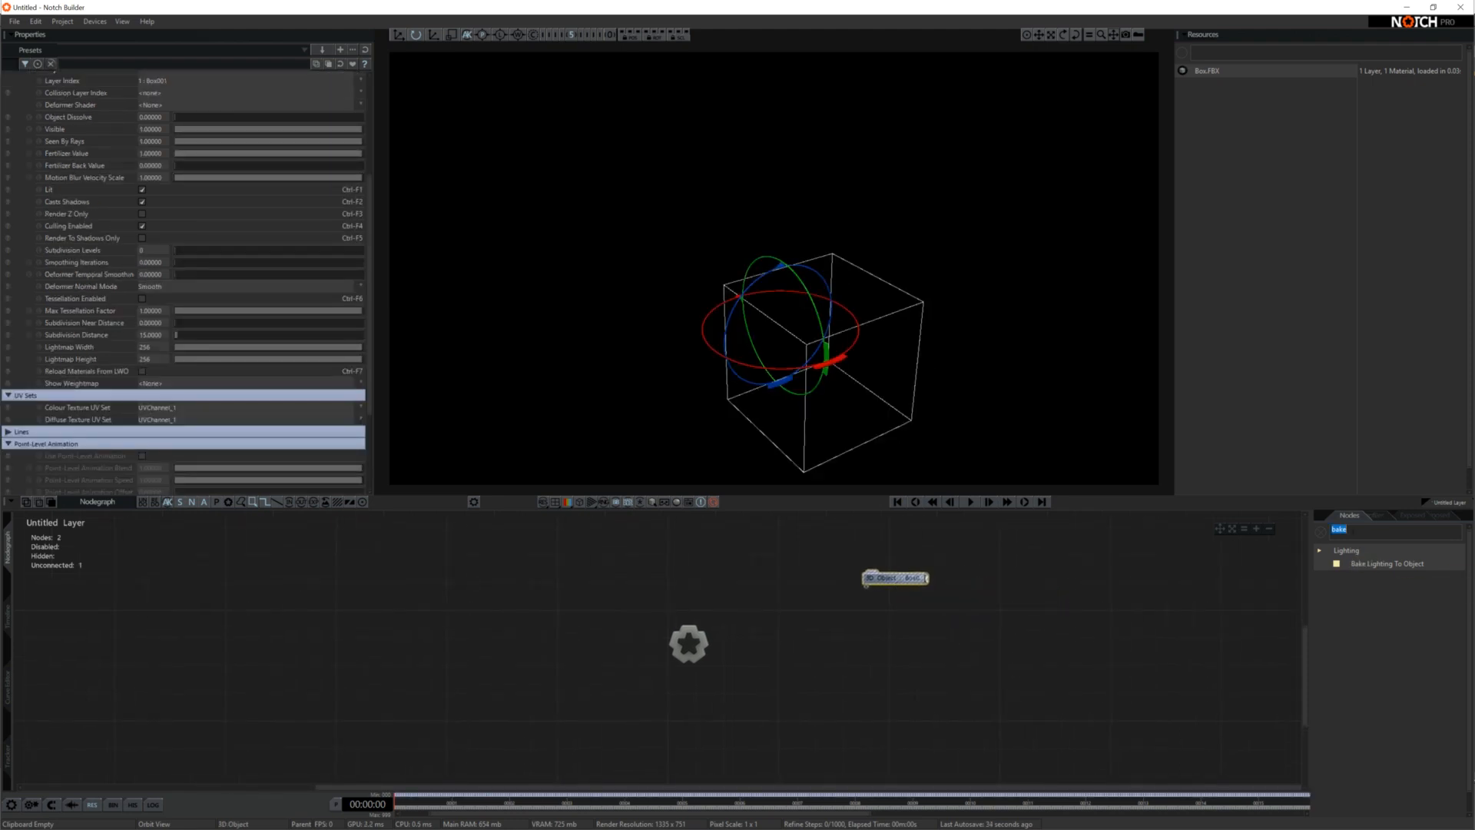
text(sh)
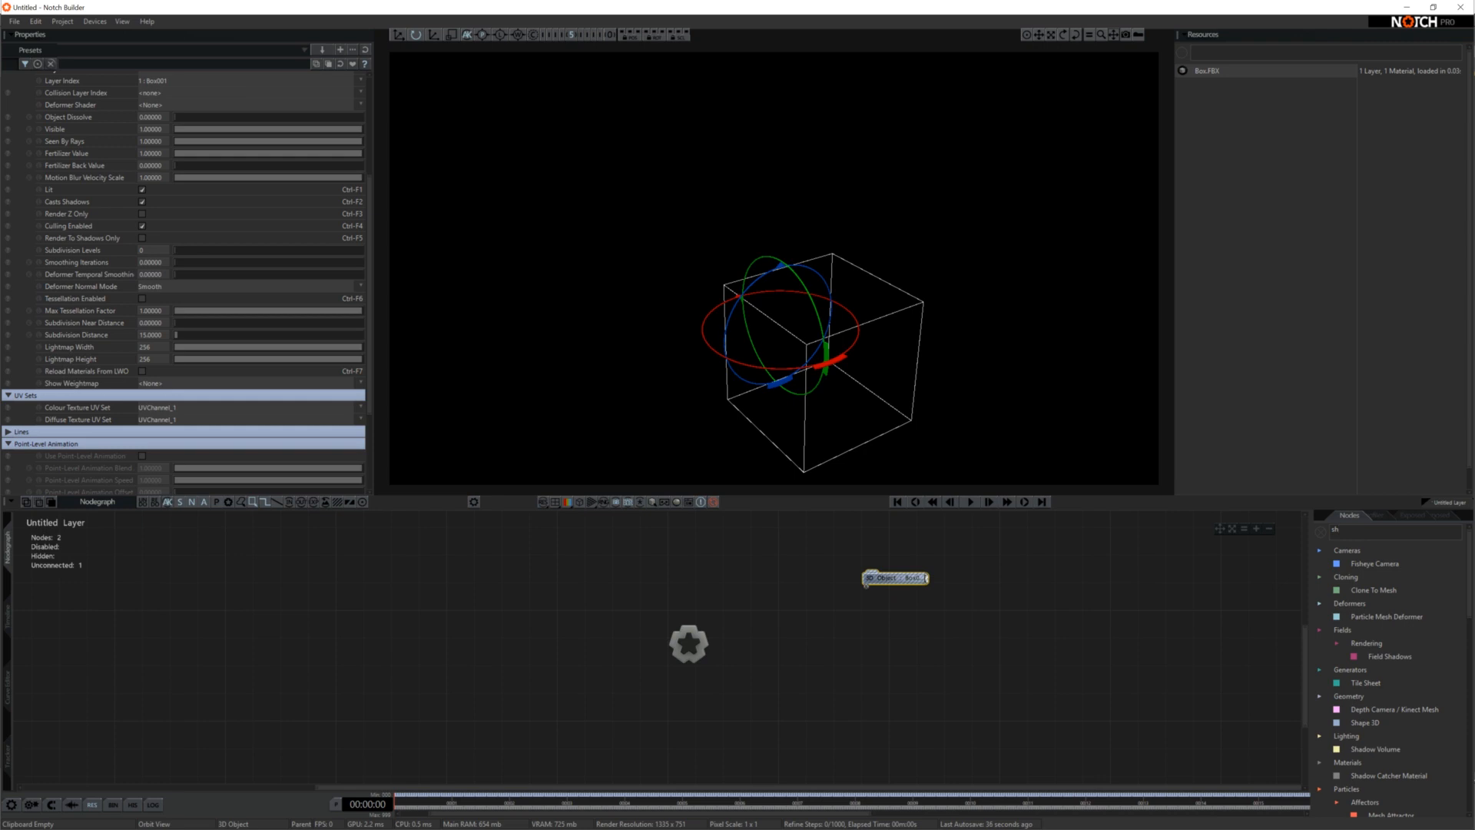
key(BackSpace)
text(ky)
mouse_move(1365, 590)
mouse_down()
mouse_move(590, 577)
mouse_move(523, 606)
mouse_up()
drag(500, 598, 688, 644)
drag(895, 578, 688, 644)
click(868, 666)
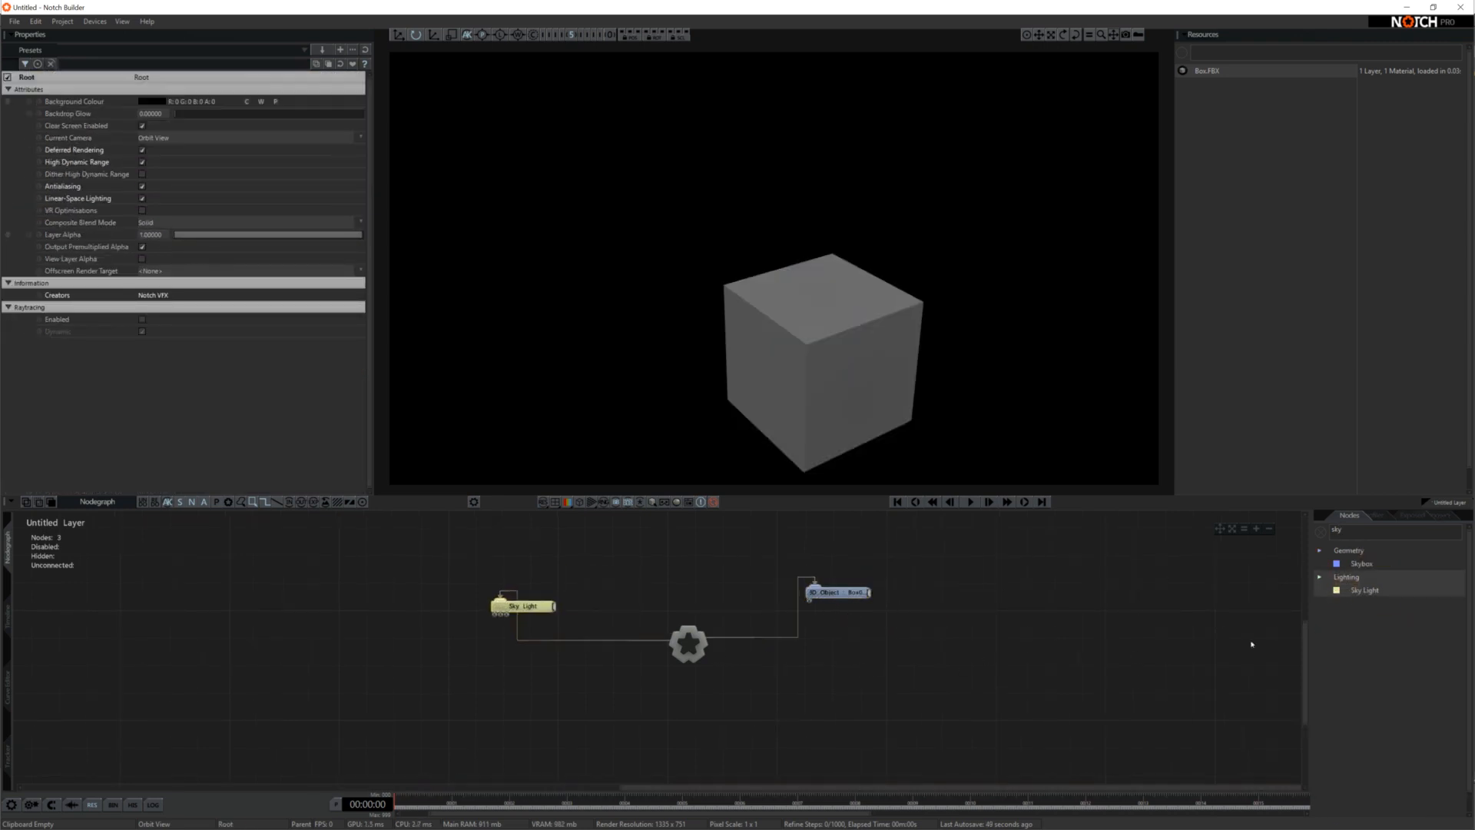
Add a Shape 3D node, connect it to the root and set its Shape Type to Plane
double_click(1358, 532)
text(shape)
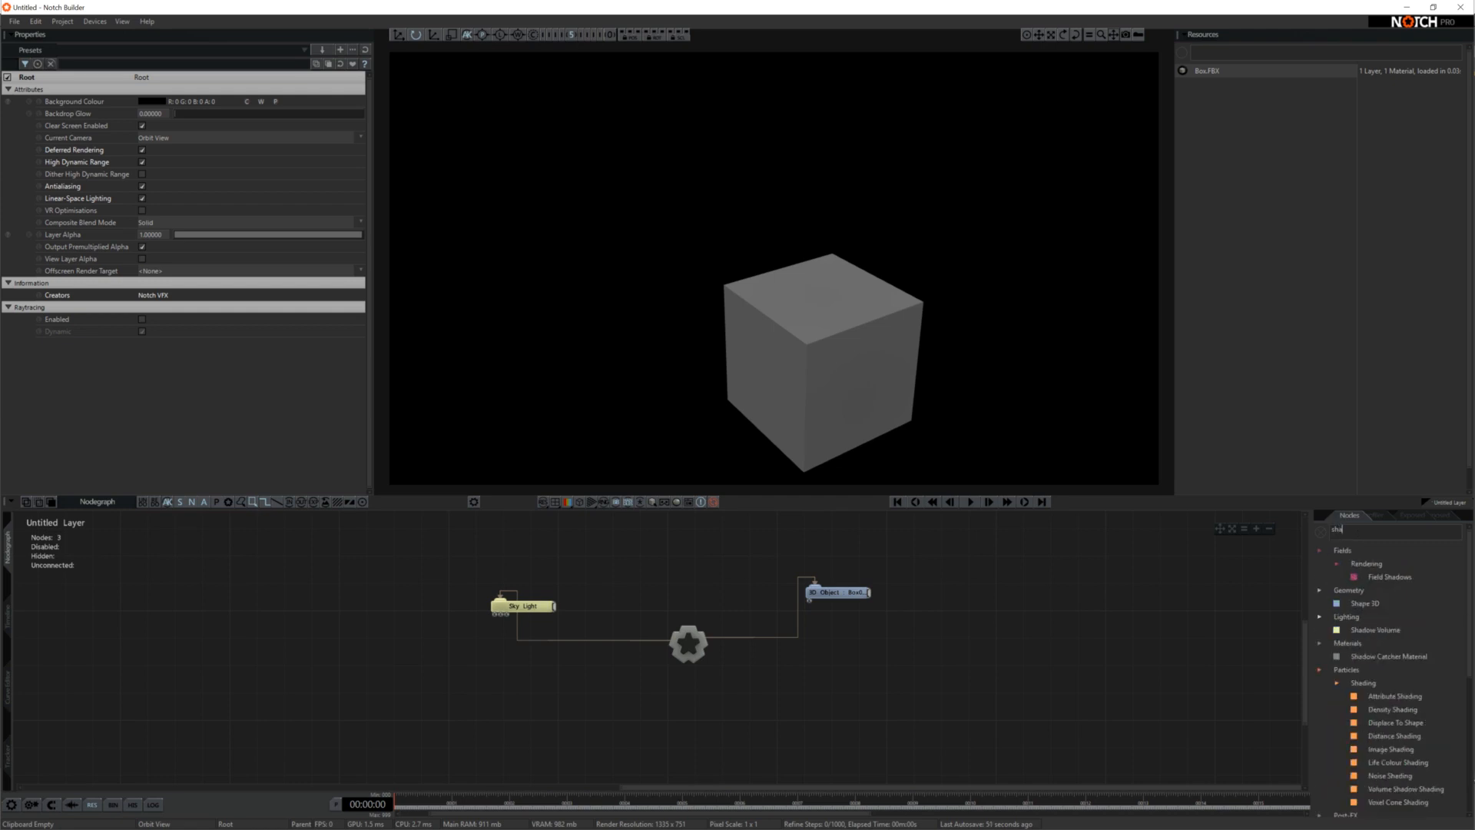
drag(1365, 564, 812, 687)
drag(788, 681, 689, 644)
click(171, 235)
click(166, 274)
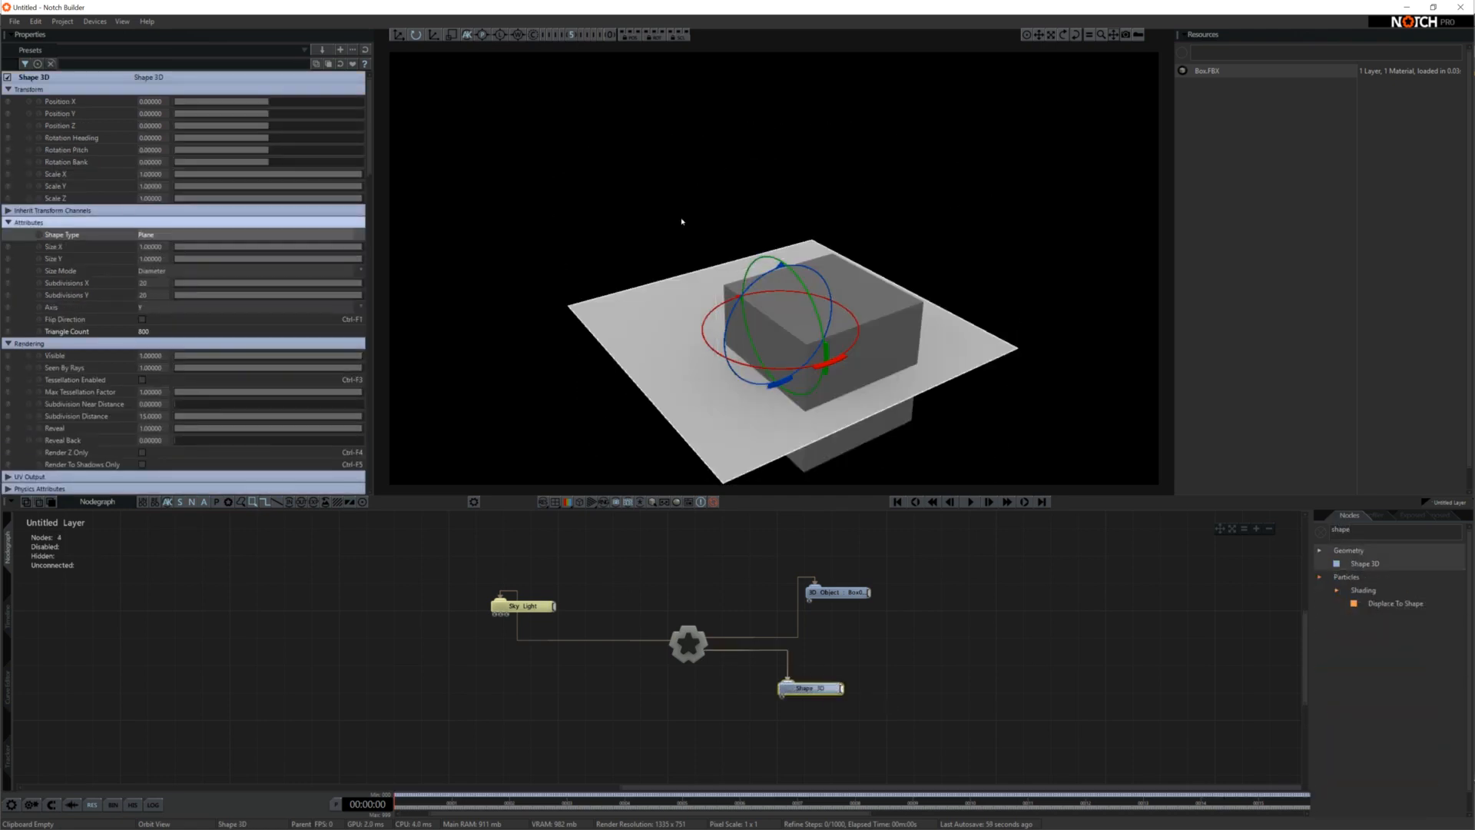
Set the box's Rotation Pitch to 90 so it stands on the plane, and set the plane's Size X and Size Y to 3
click(682, 221)
click(790, 292)
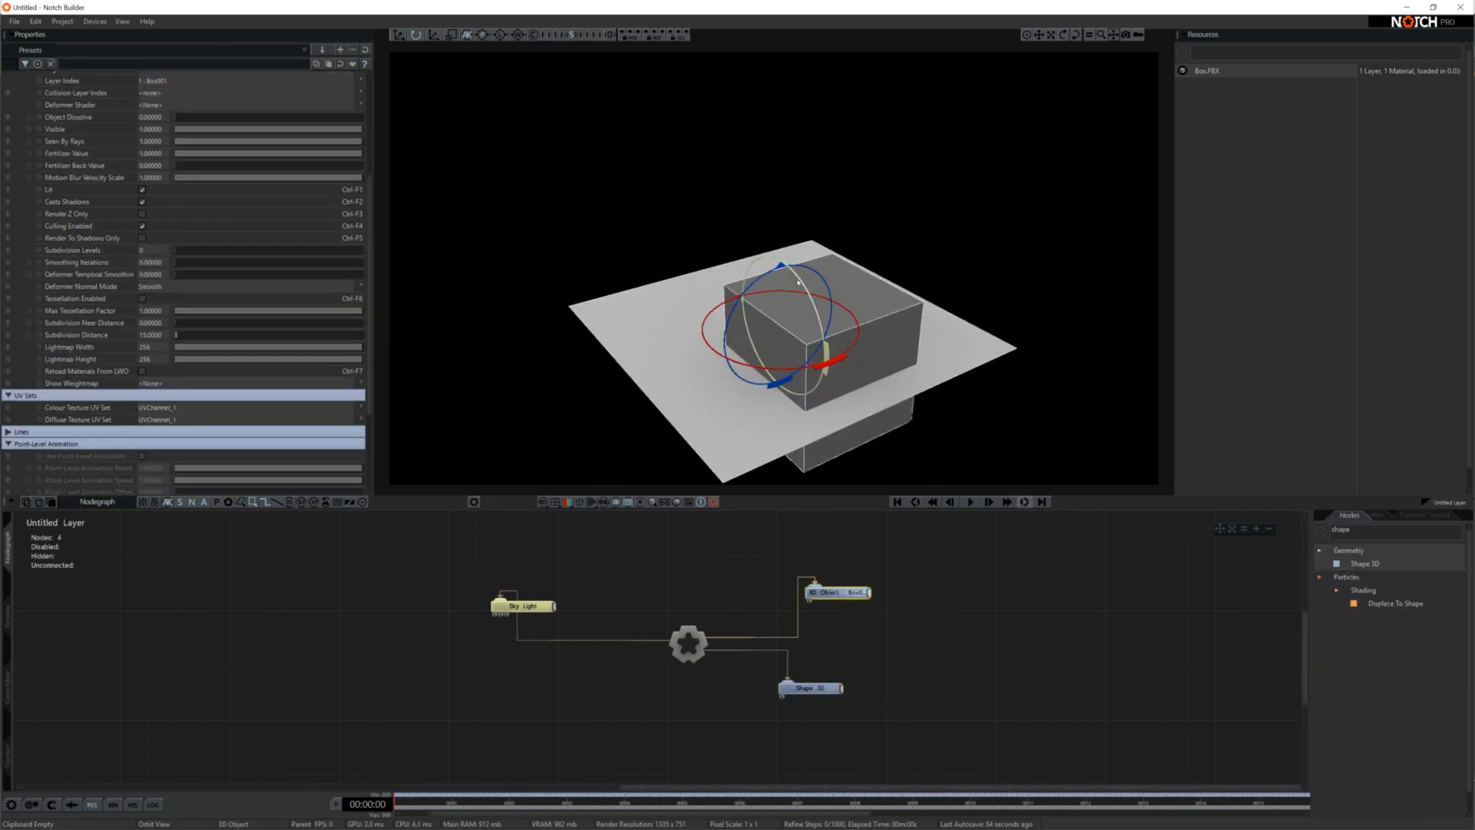
drag(798, 283, 757, 254)
scroll(201, 251, up, 5)
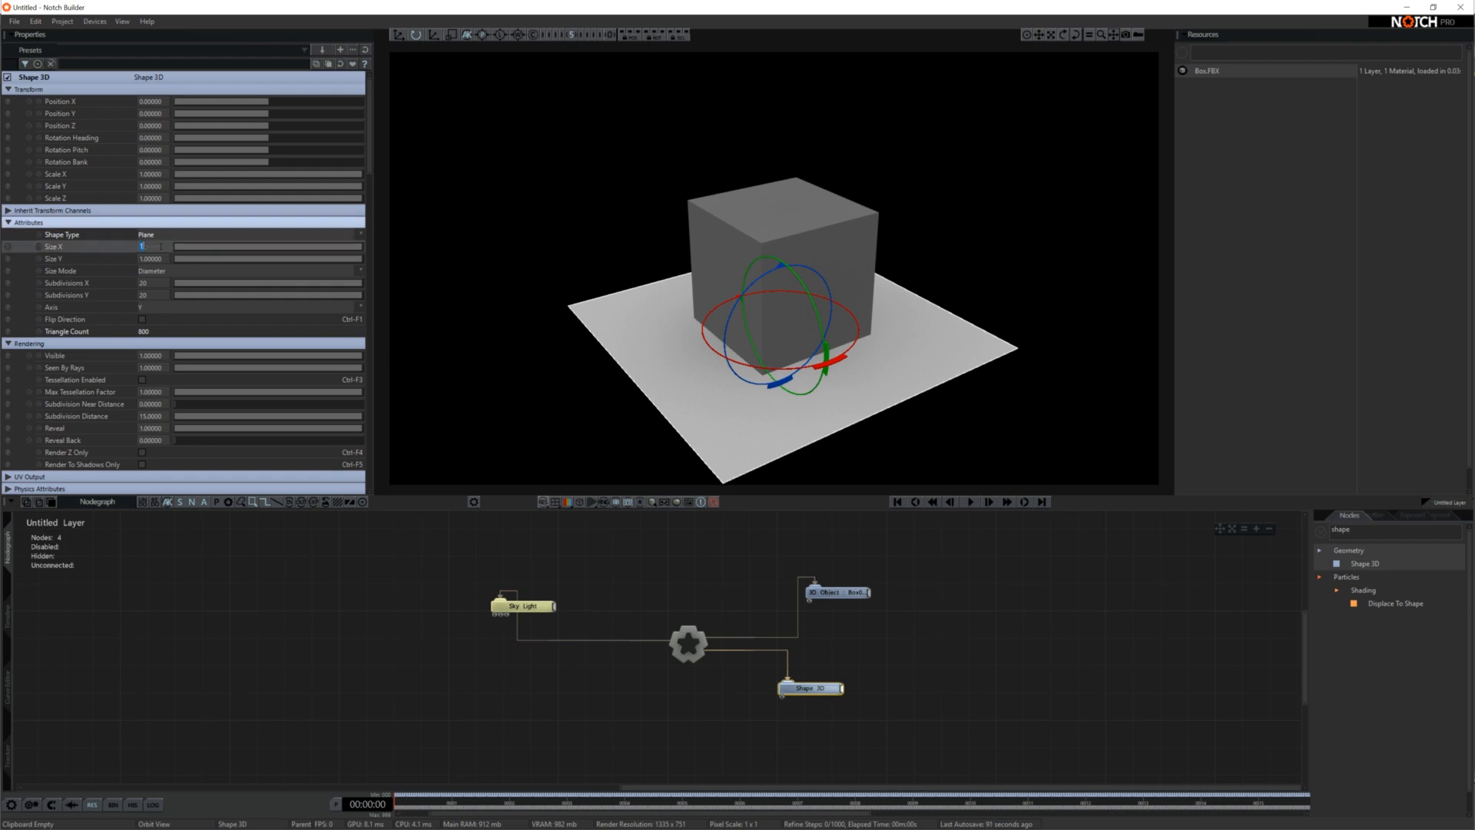
key(Tab)
text(3)
Import rustig_koppie_8k.hdr as an image resource
right_click(1238, 125)
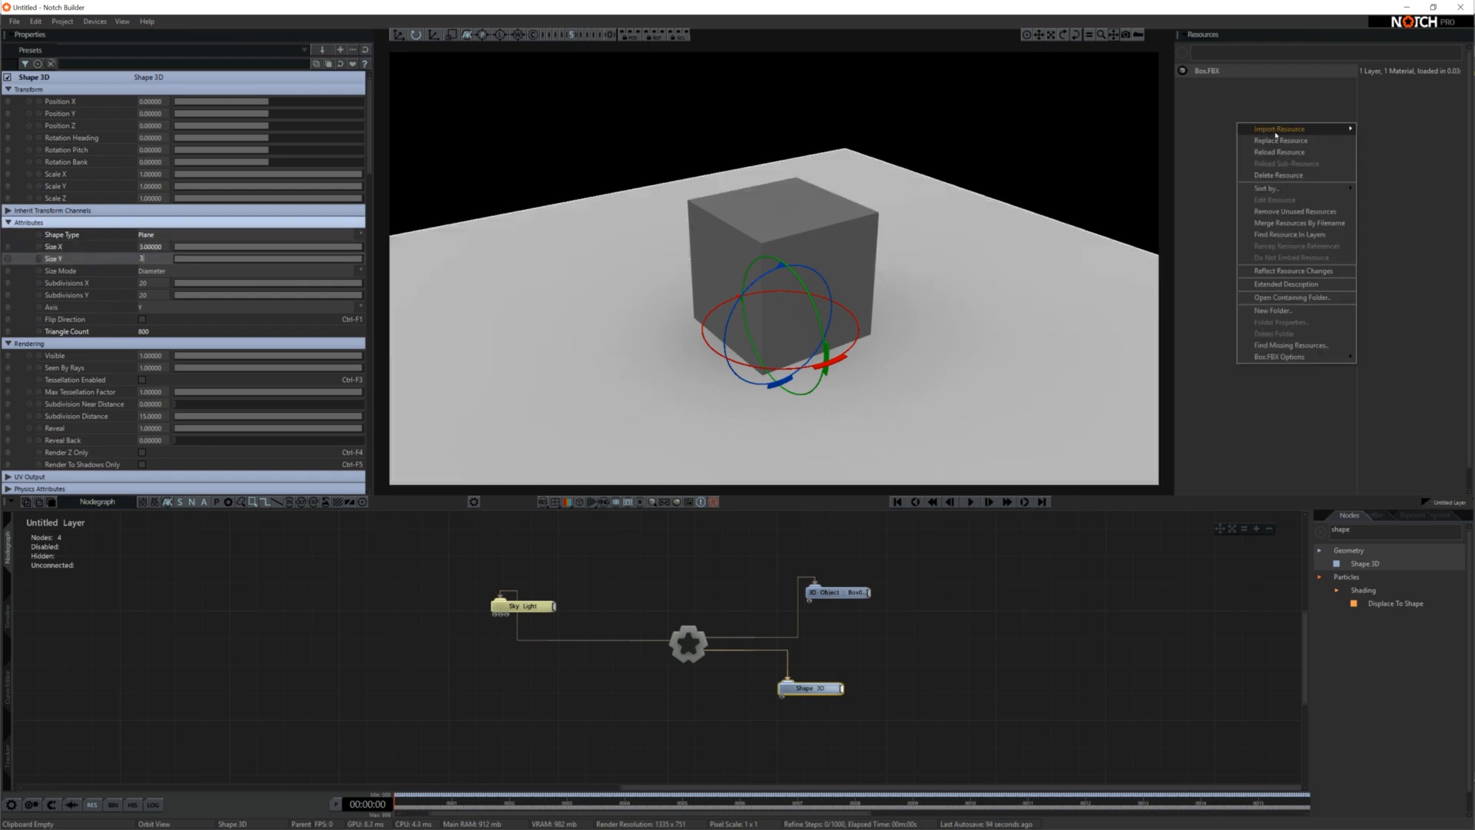
mouse_move(1341, 129)
mouse_move(1388, 142)
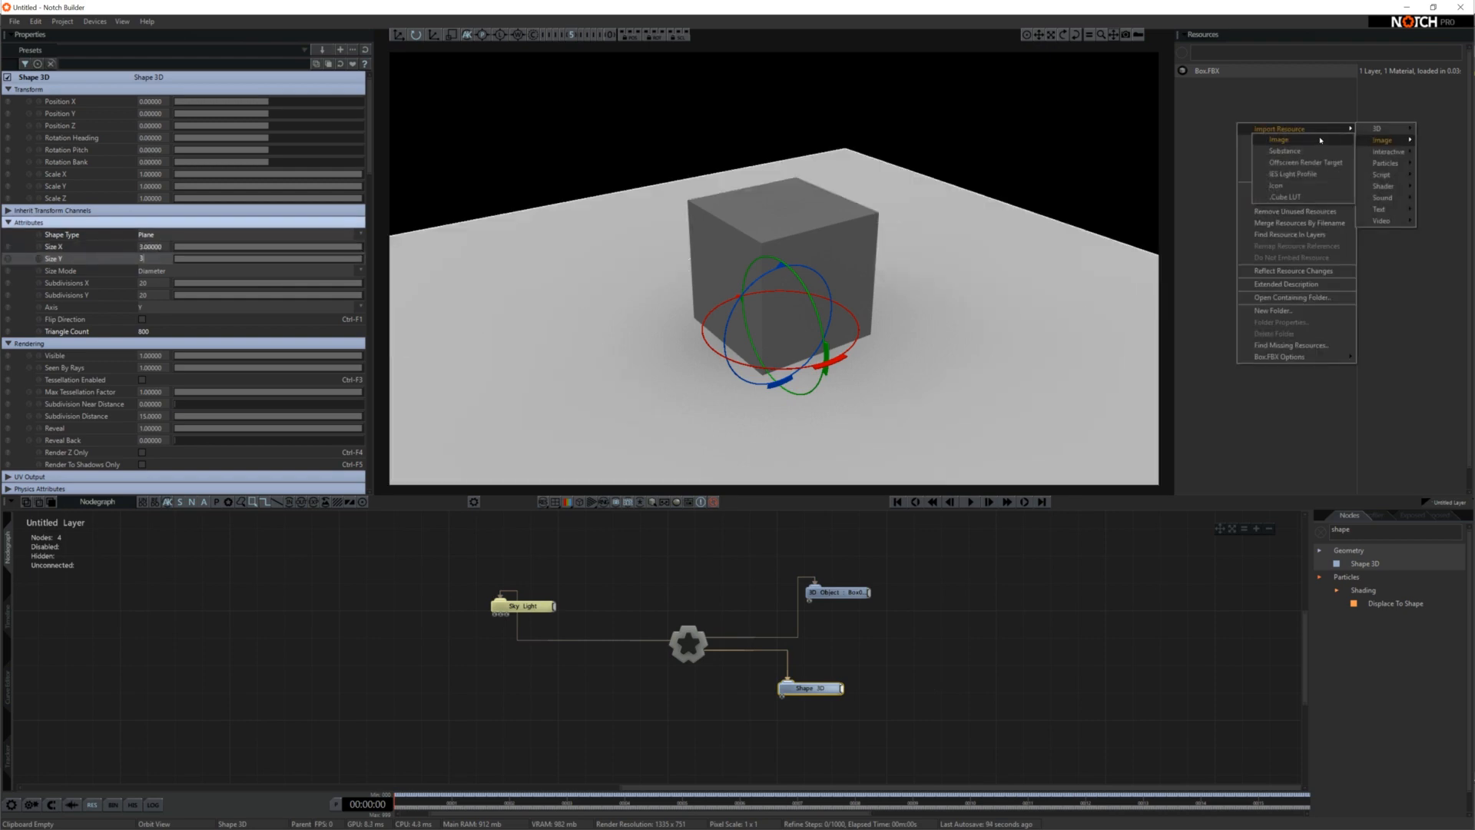
click(1321, 142)
double_click(173, 337)
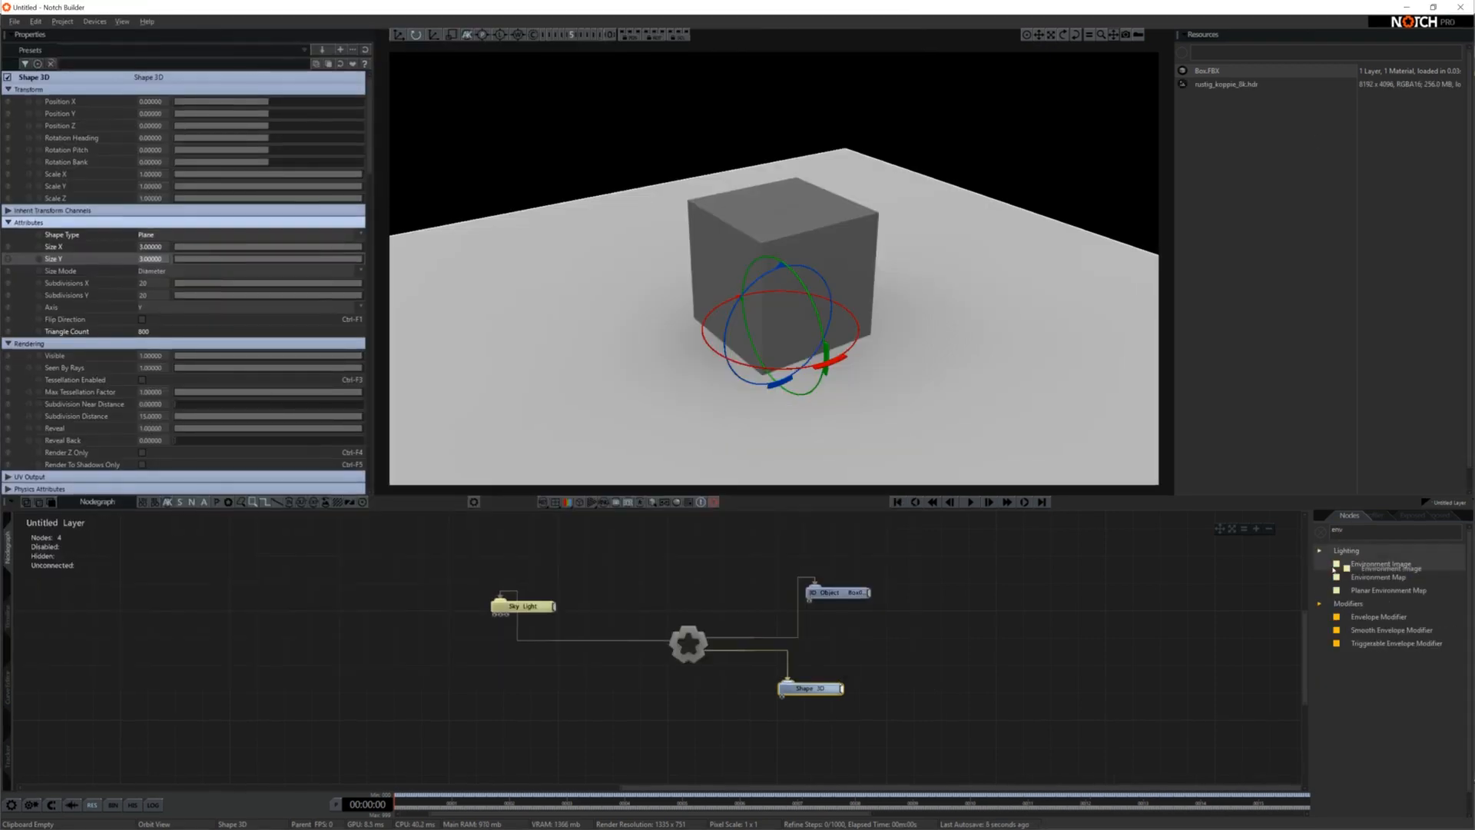
Add an Environment Image node using rustig_koppie_8k.hdr and connect it to the Sky Light node
drag(1344, 566, 384, 666)
click(156, 105)
click(165, 114)
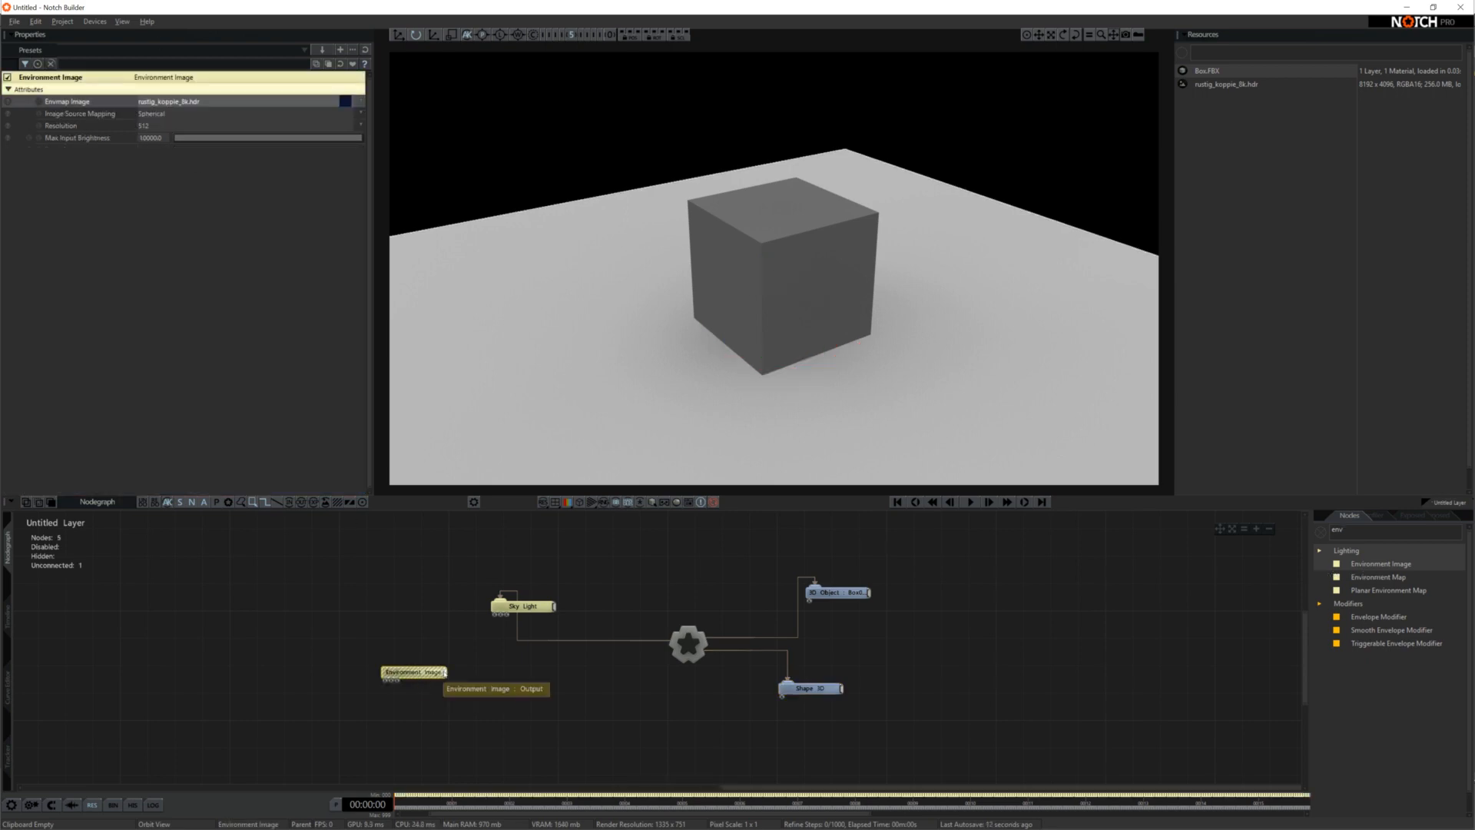
drag(444, 673, 507, 608)
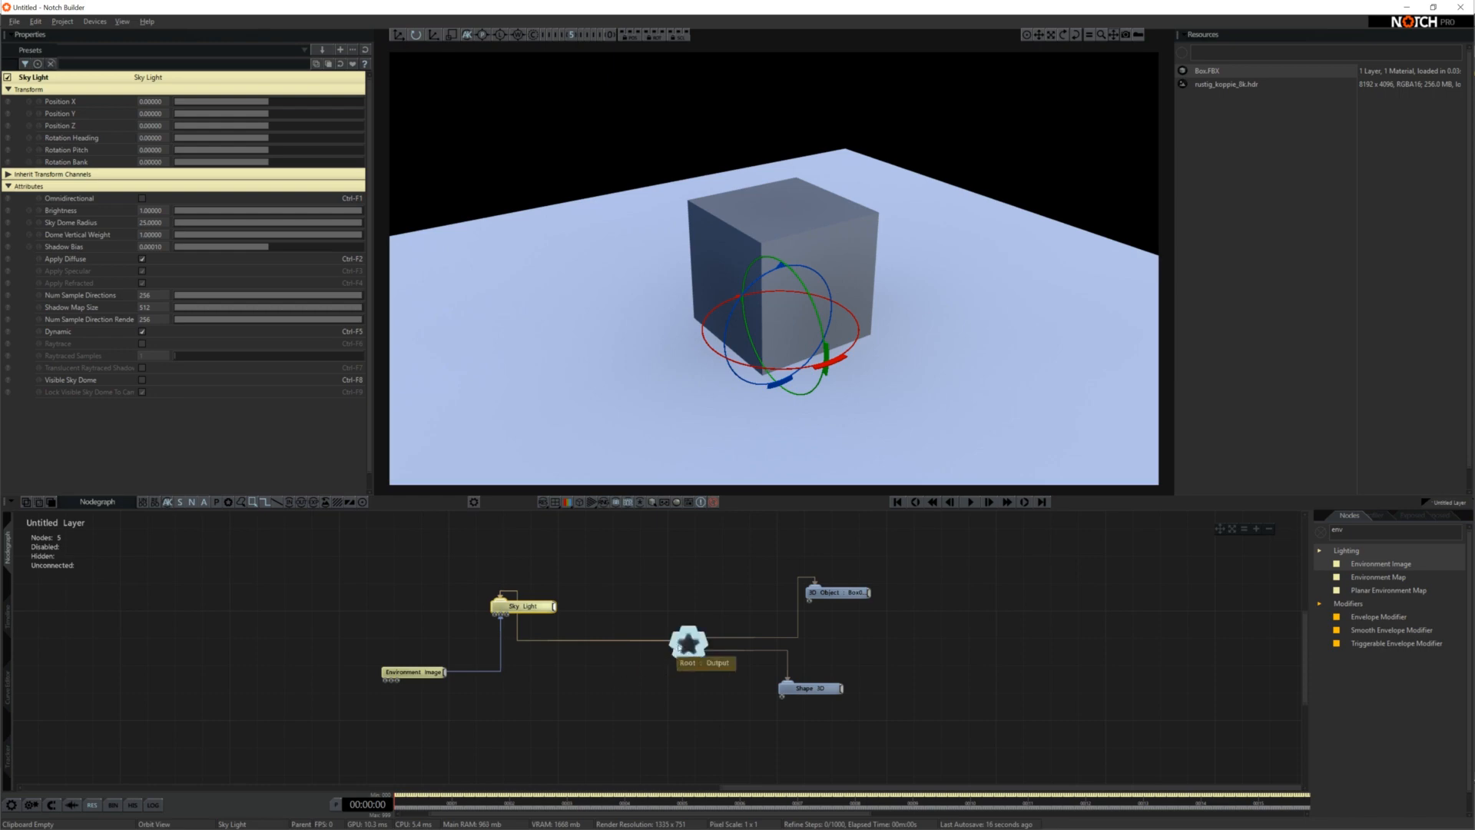
Enable raytracing on the Root node and turn on Raytrace for the Sky Light
click(688, 644)
click(142, 319)
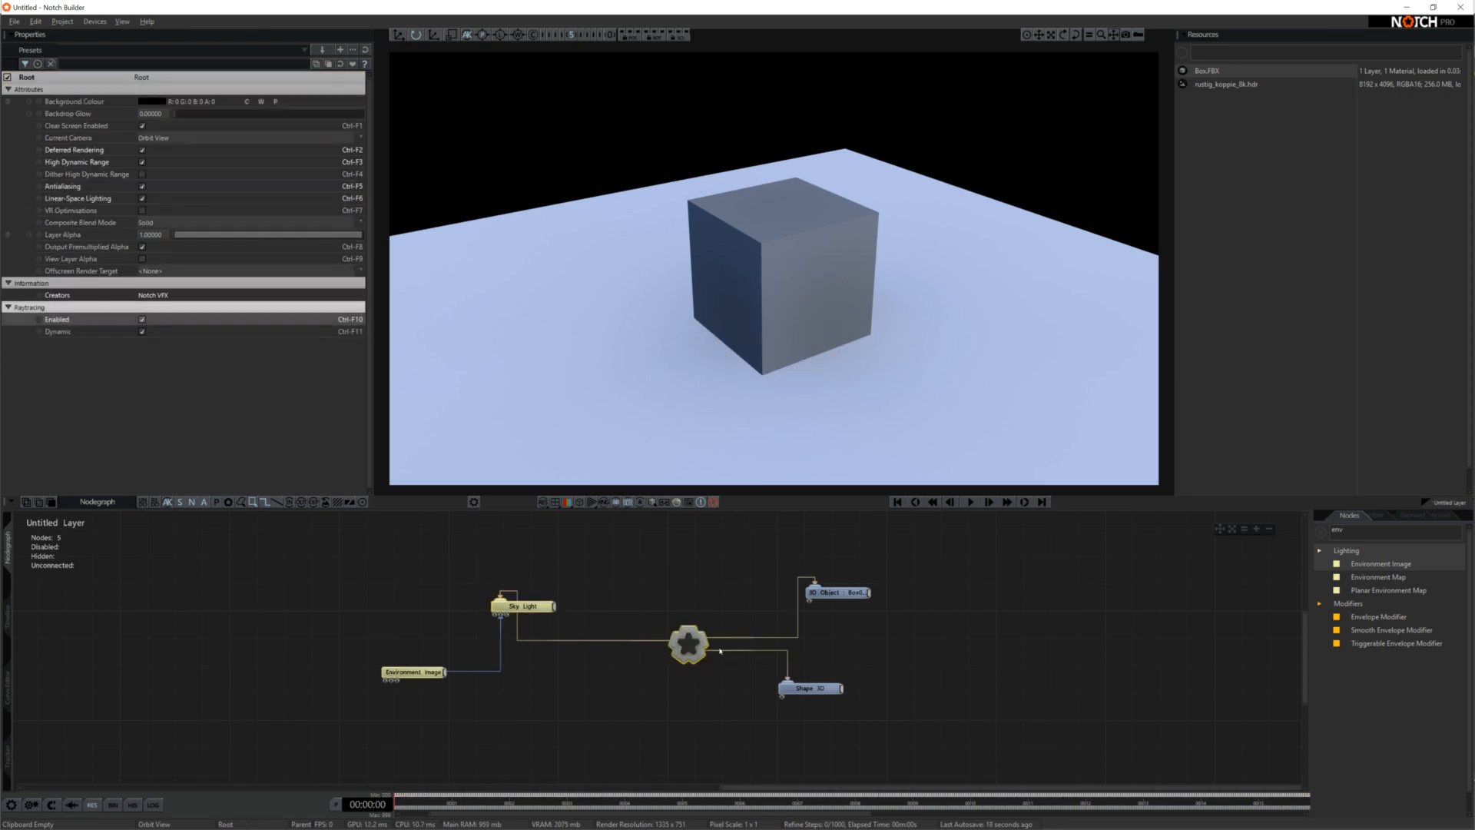
click(528, 607)
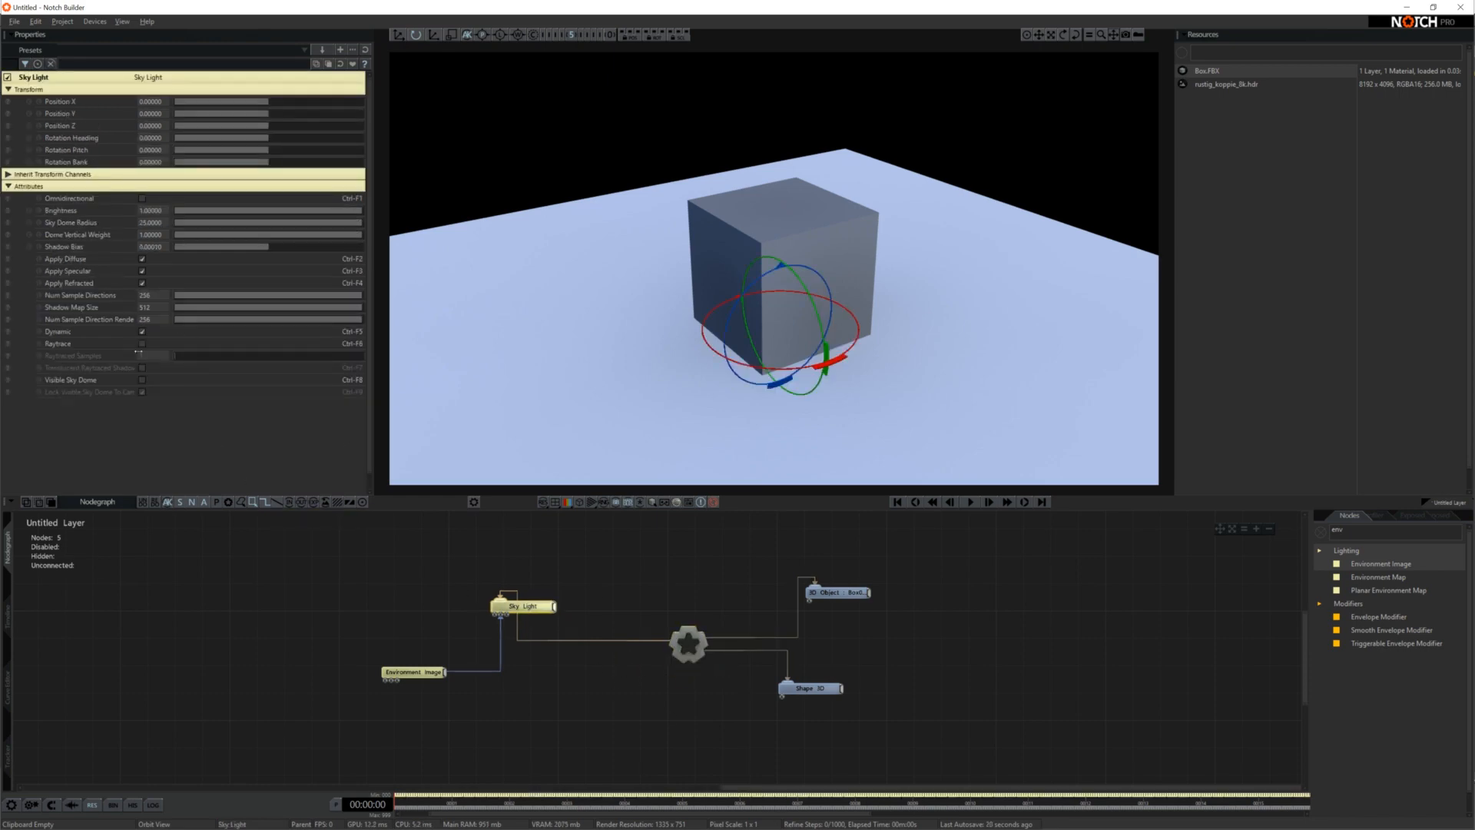
click(142, 345)
right_drag(736, 346, 607, 331)
click(991, 595)
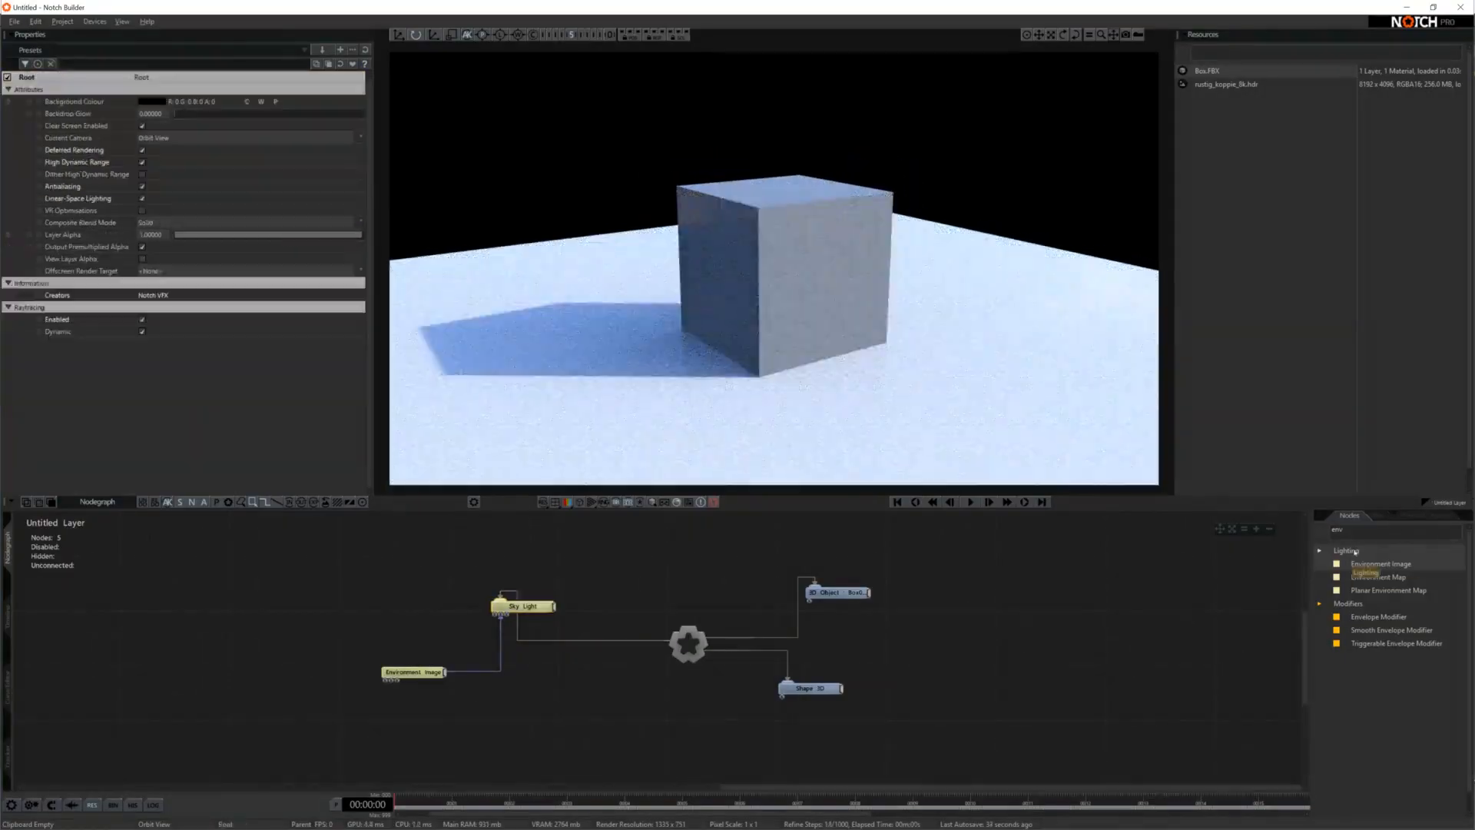
Inspect the raytraced box and check the colour and diffuse texture UV sets of its 3D Object node
scroll(735, 315, up, 4)
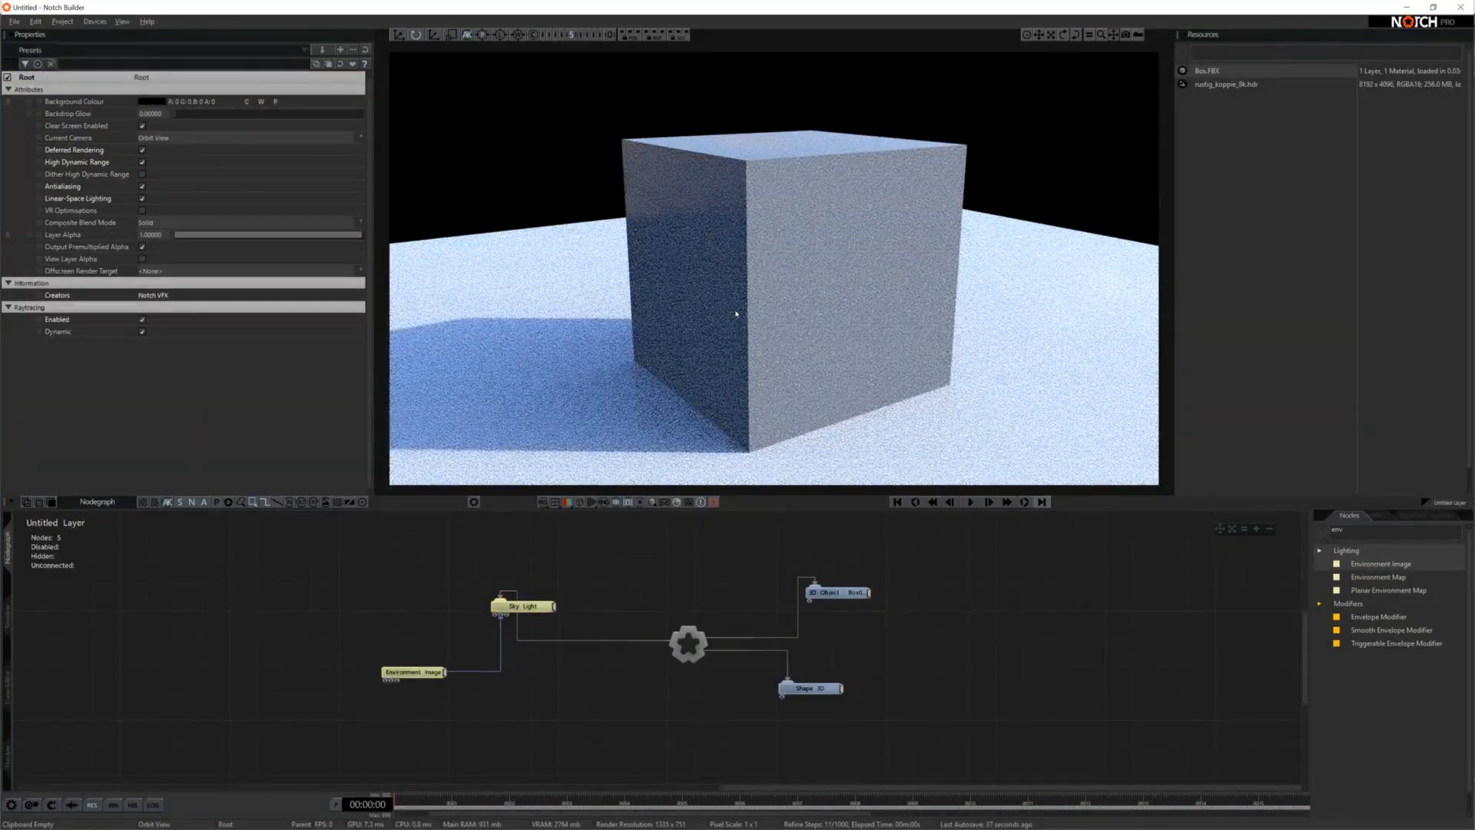
scroll(736, 313, down, 1)
right_drag(799, 321, 777, 265)
click(834, 592)
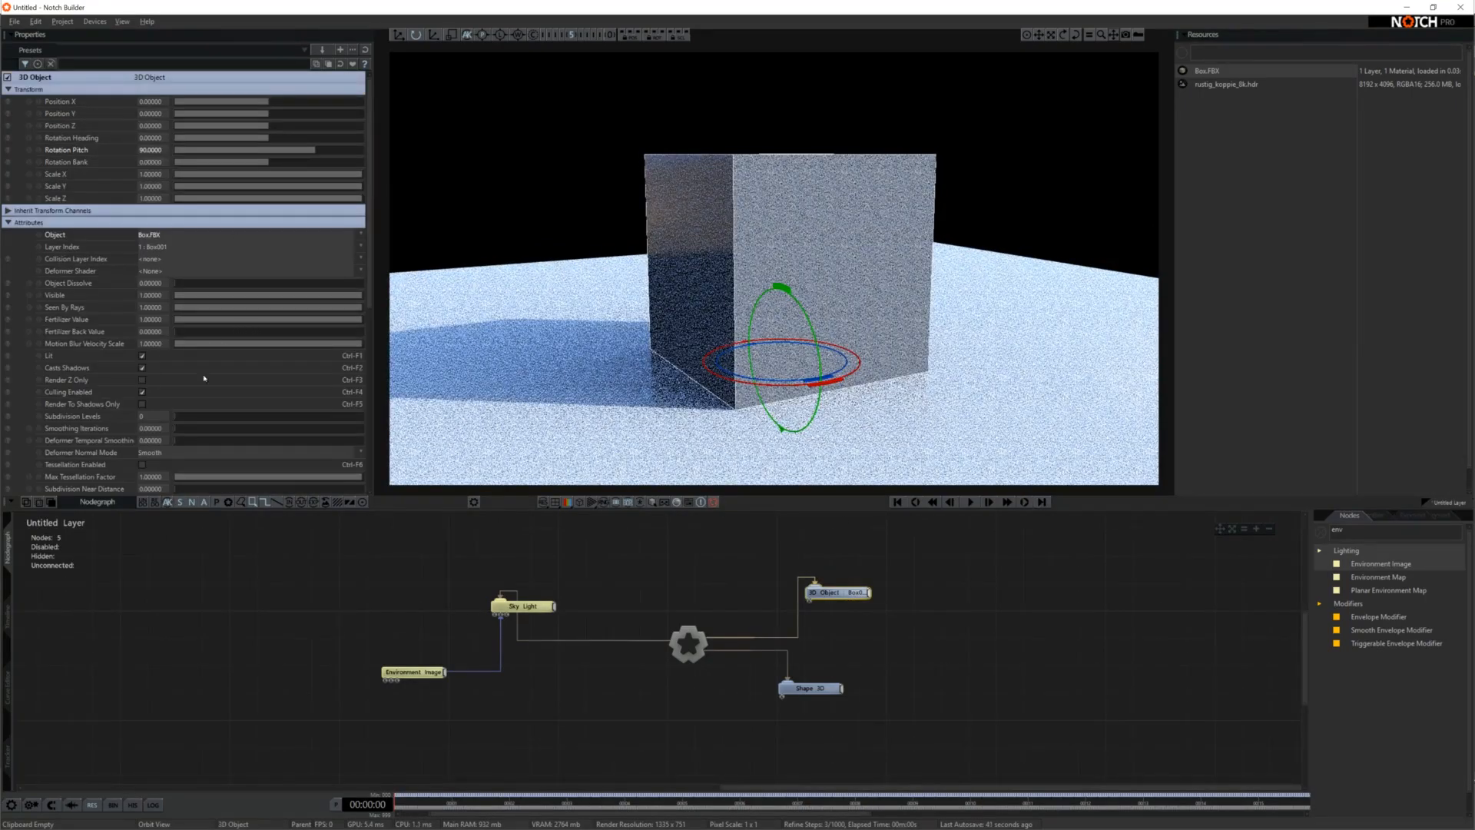
scroll(205, 378, down, 5)
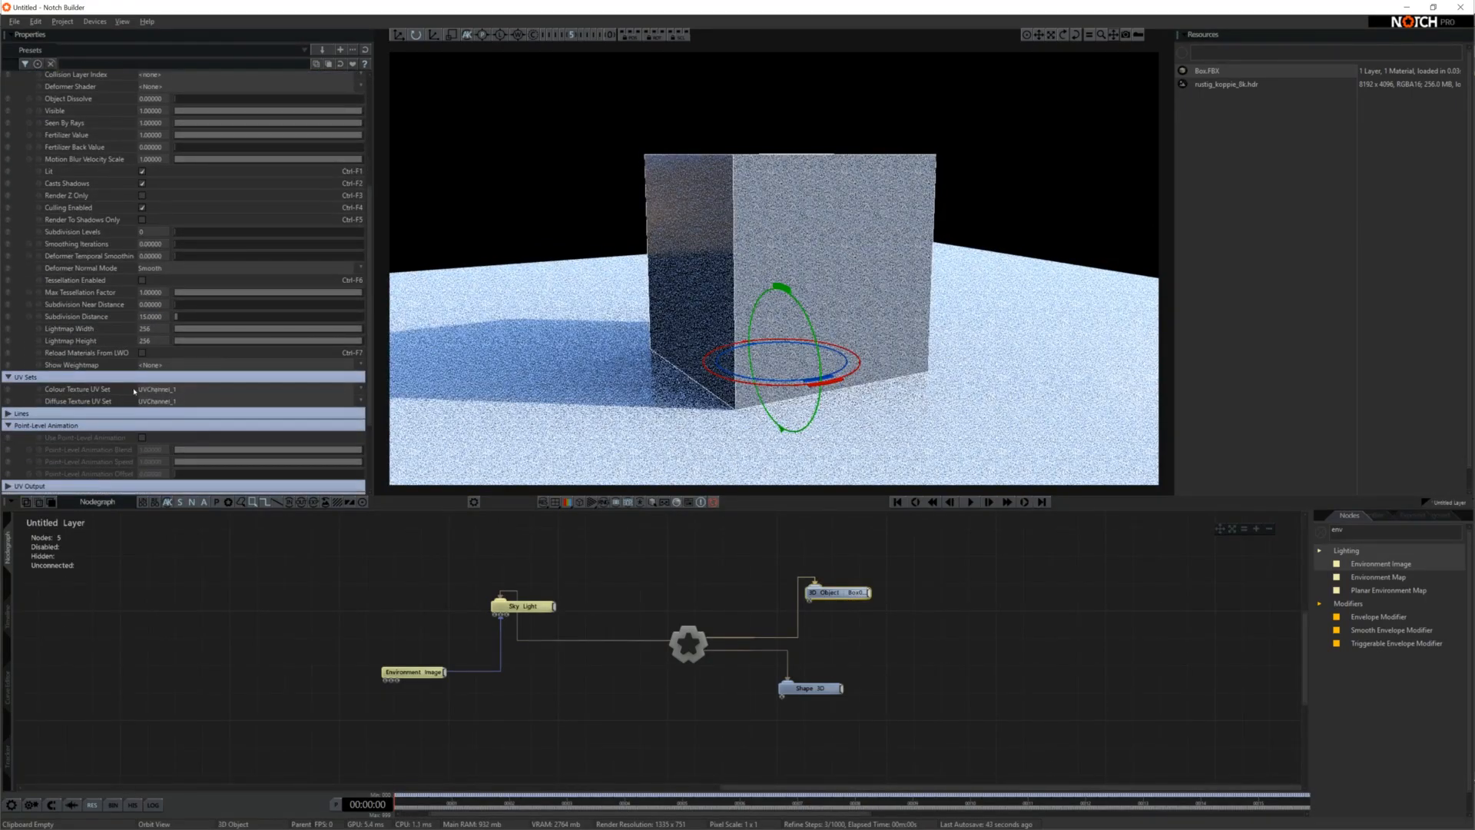
click(191, 402)
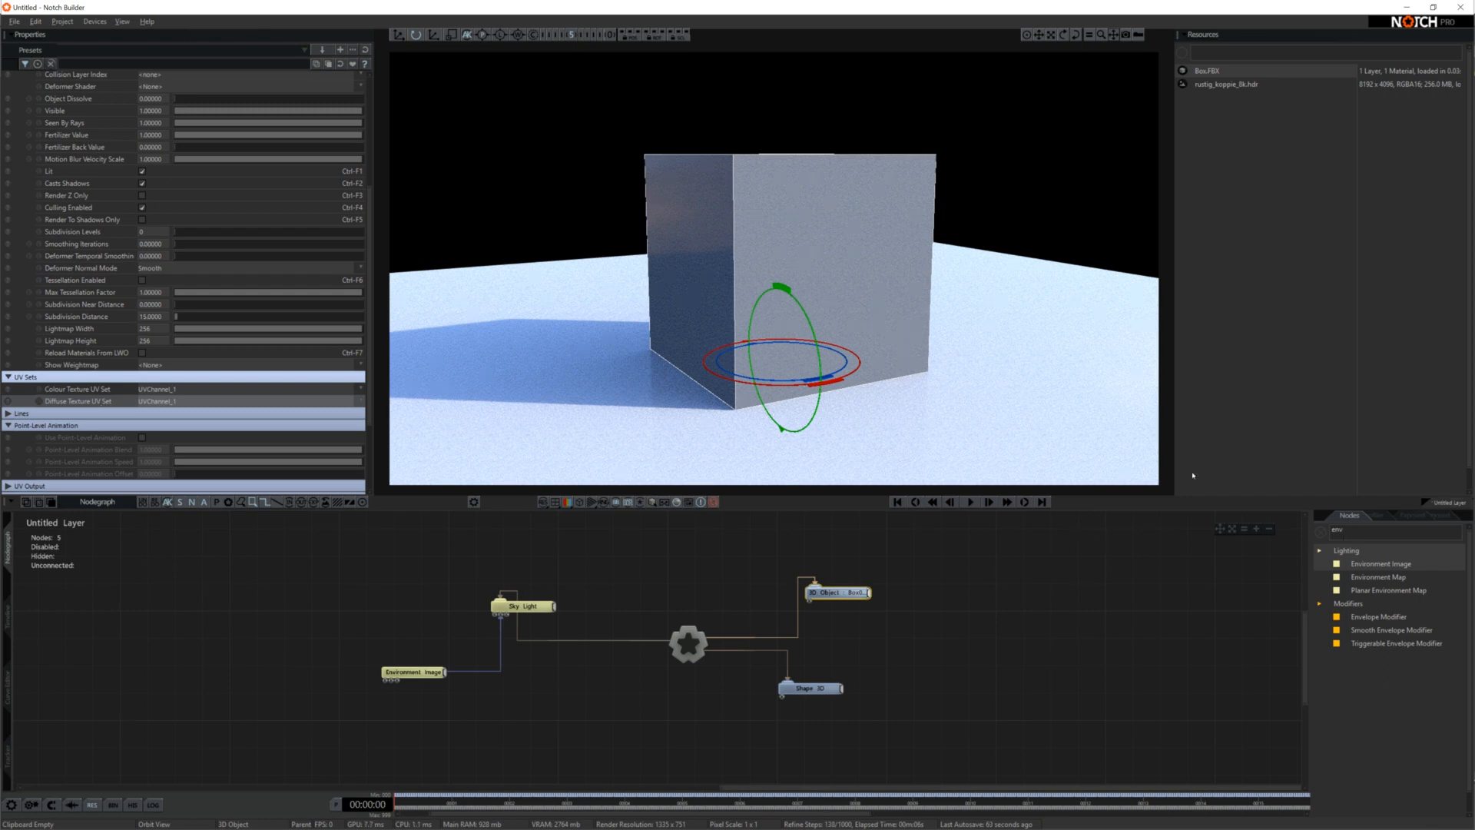
Import planks_wide_rustic.sbsar as a Substance resource
right_click(1232, 159)
mouse_move(1298, 163)
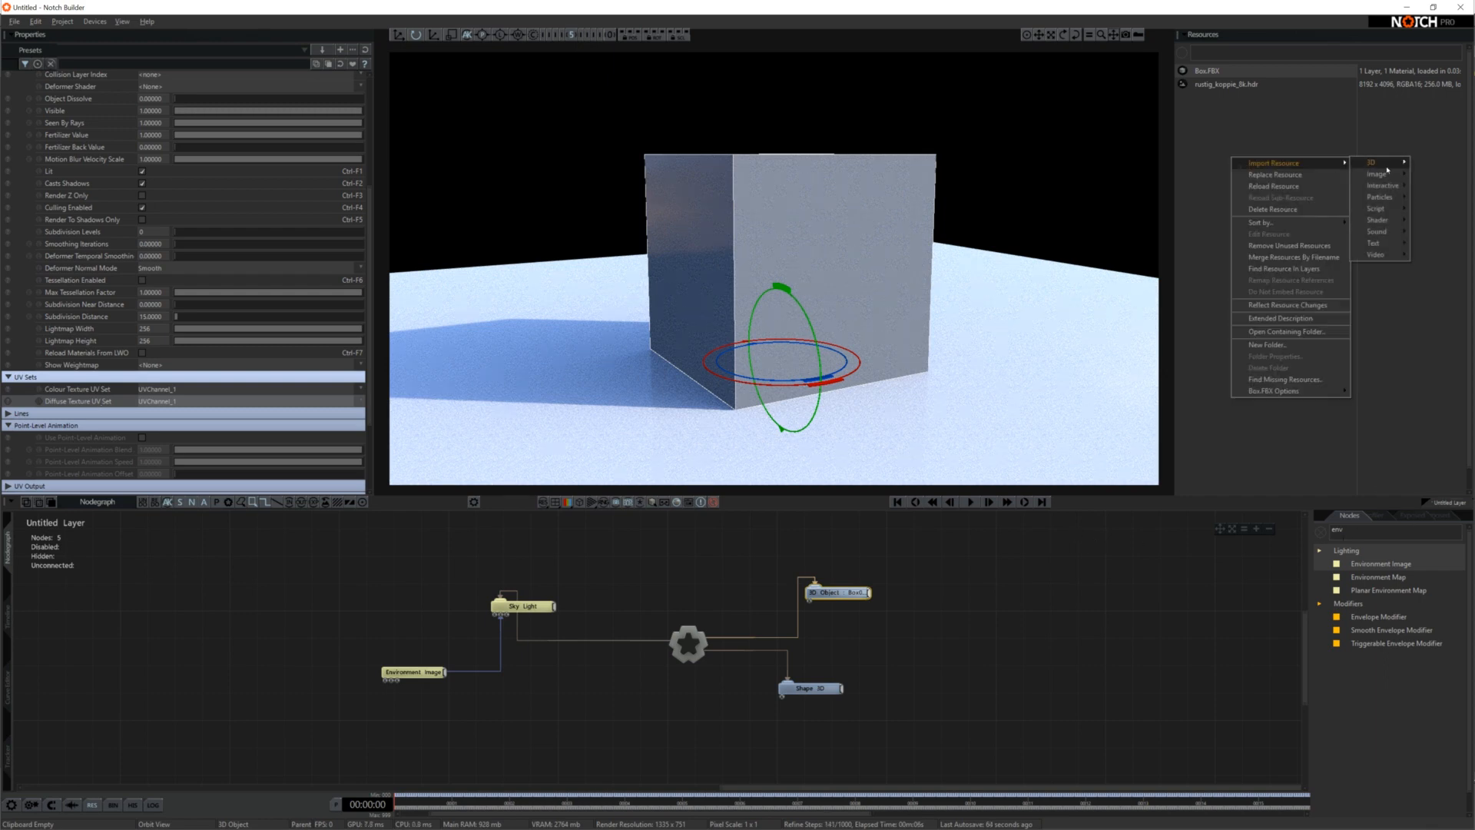
mouse_move(1384, 181)
click(1291, 188)
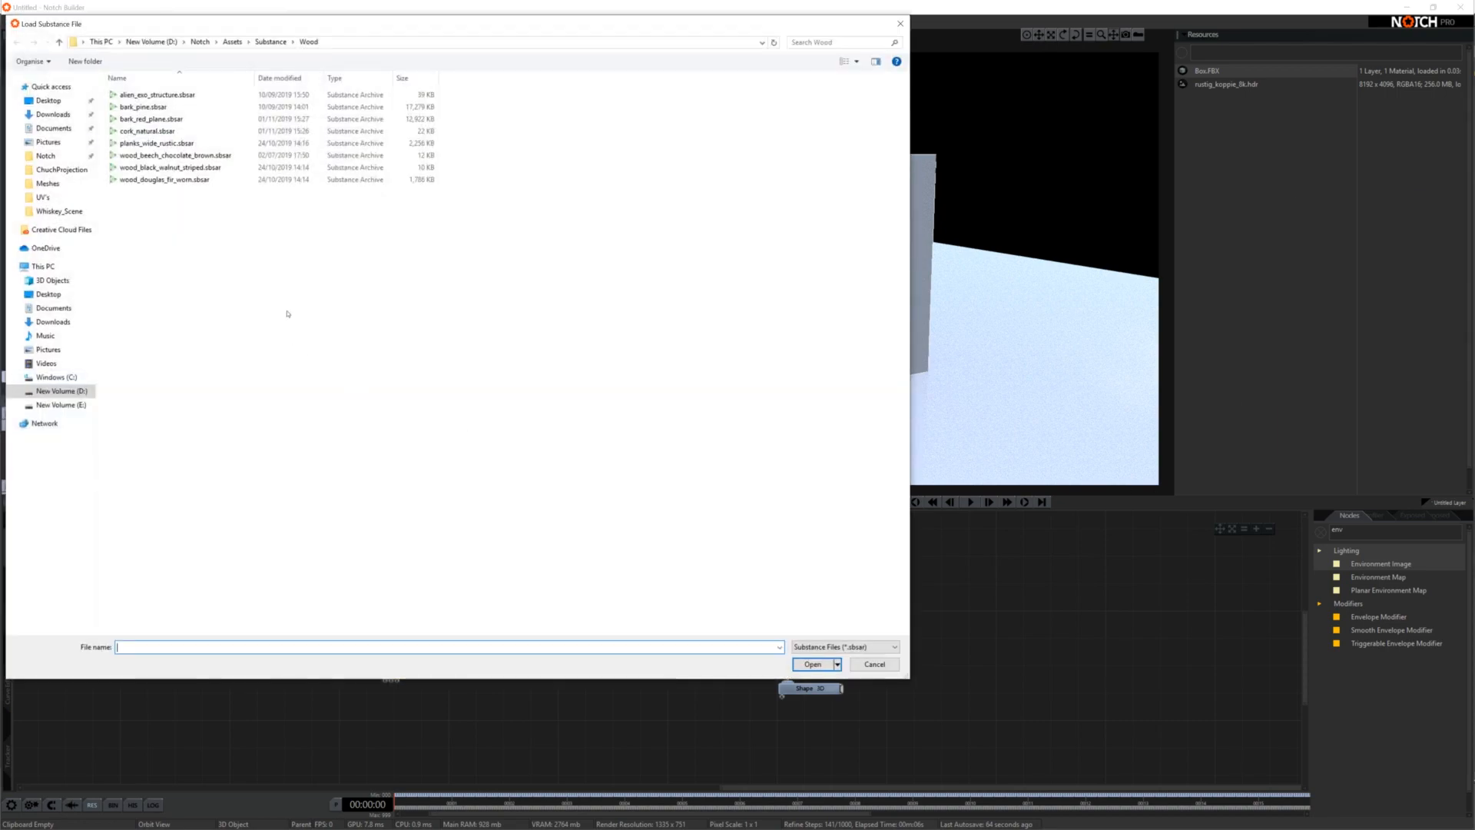
click(157, 143)
click(812, 664)
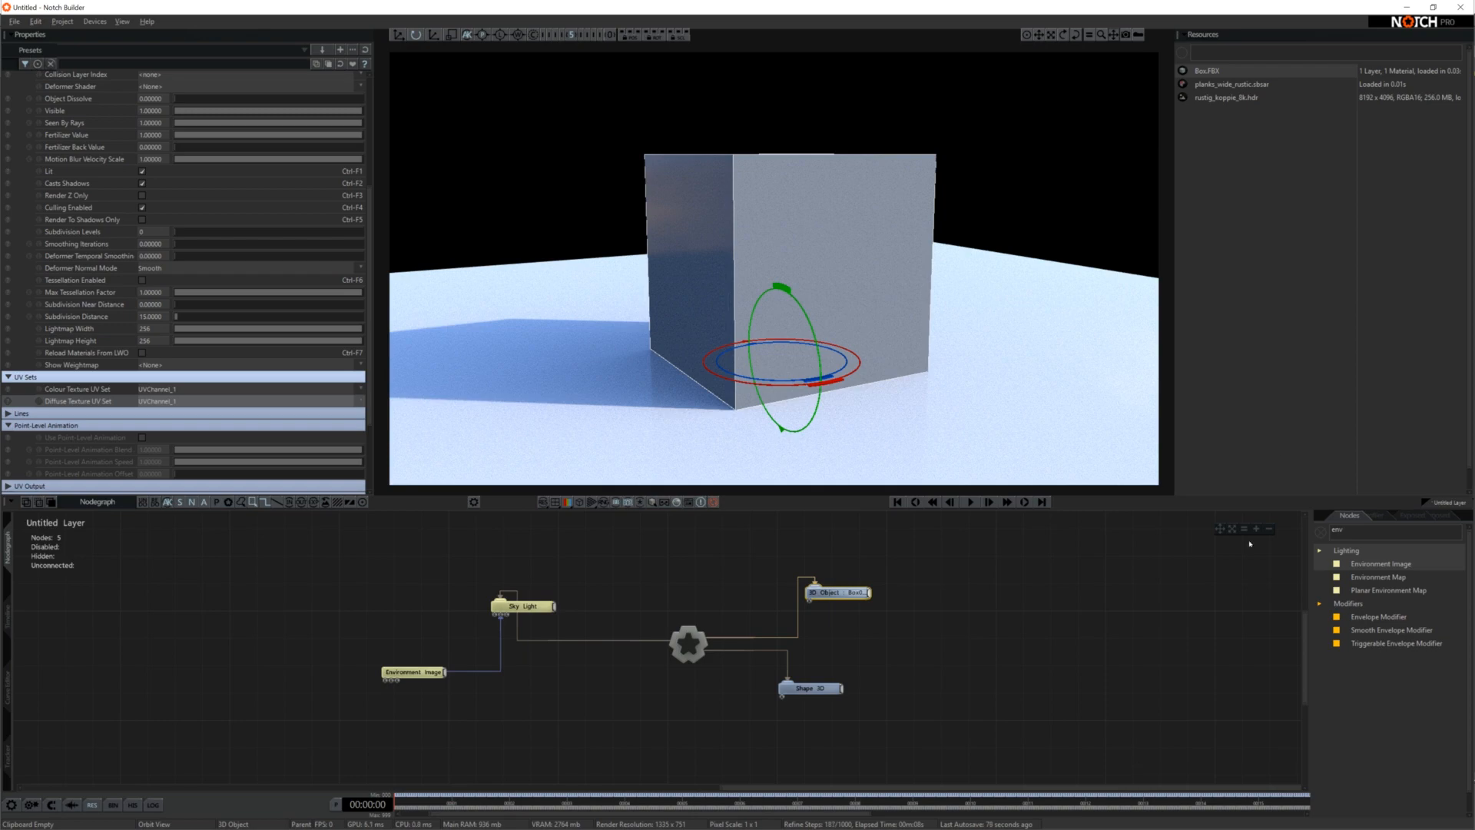
Place the planks_wide_rustic Substance material in the nodegraph and connect it to the box's 3D Object node
drag(1247, 87, 749, 635)
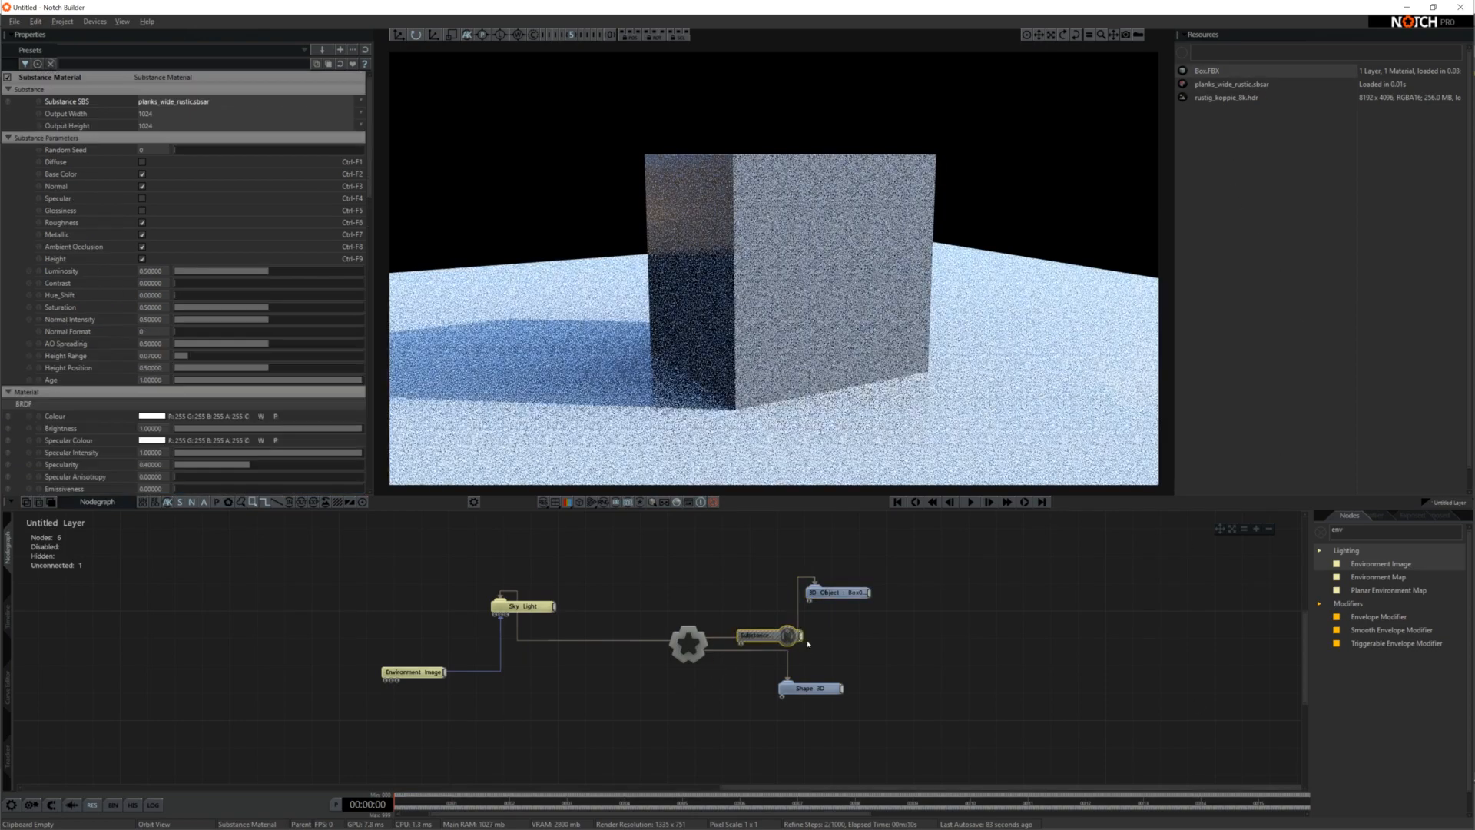
drag(830, 594, 899, 593)
scroll(951, 331, up, 4)
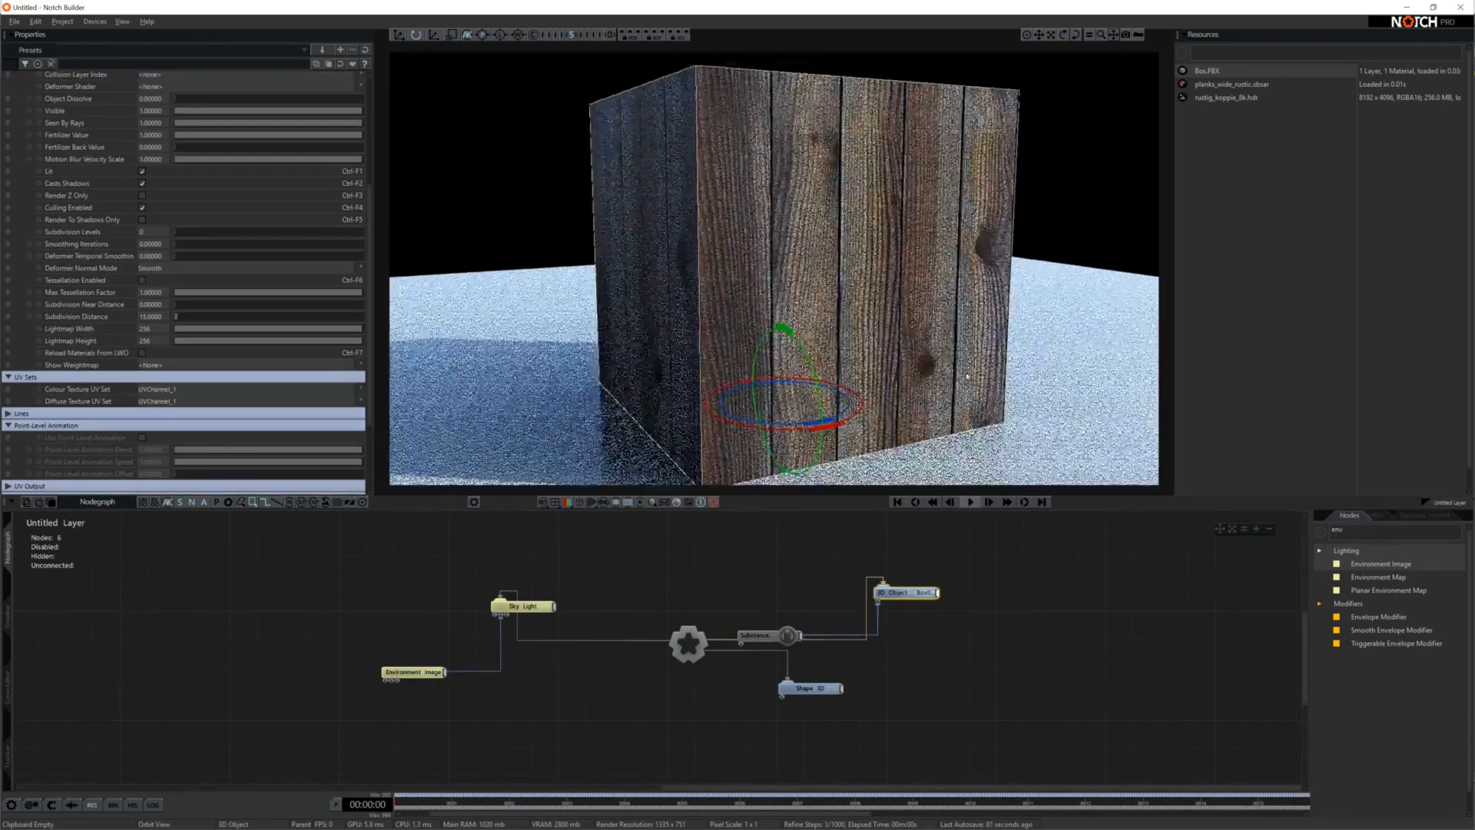
scroll(965, 369, down, 2)
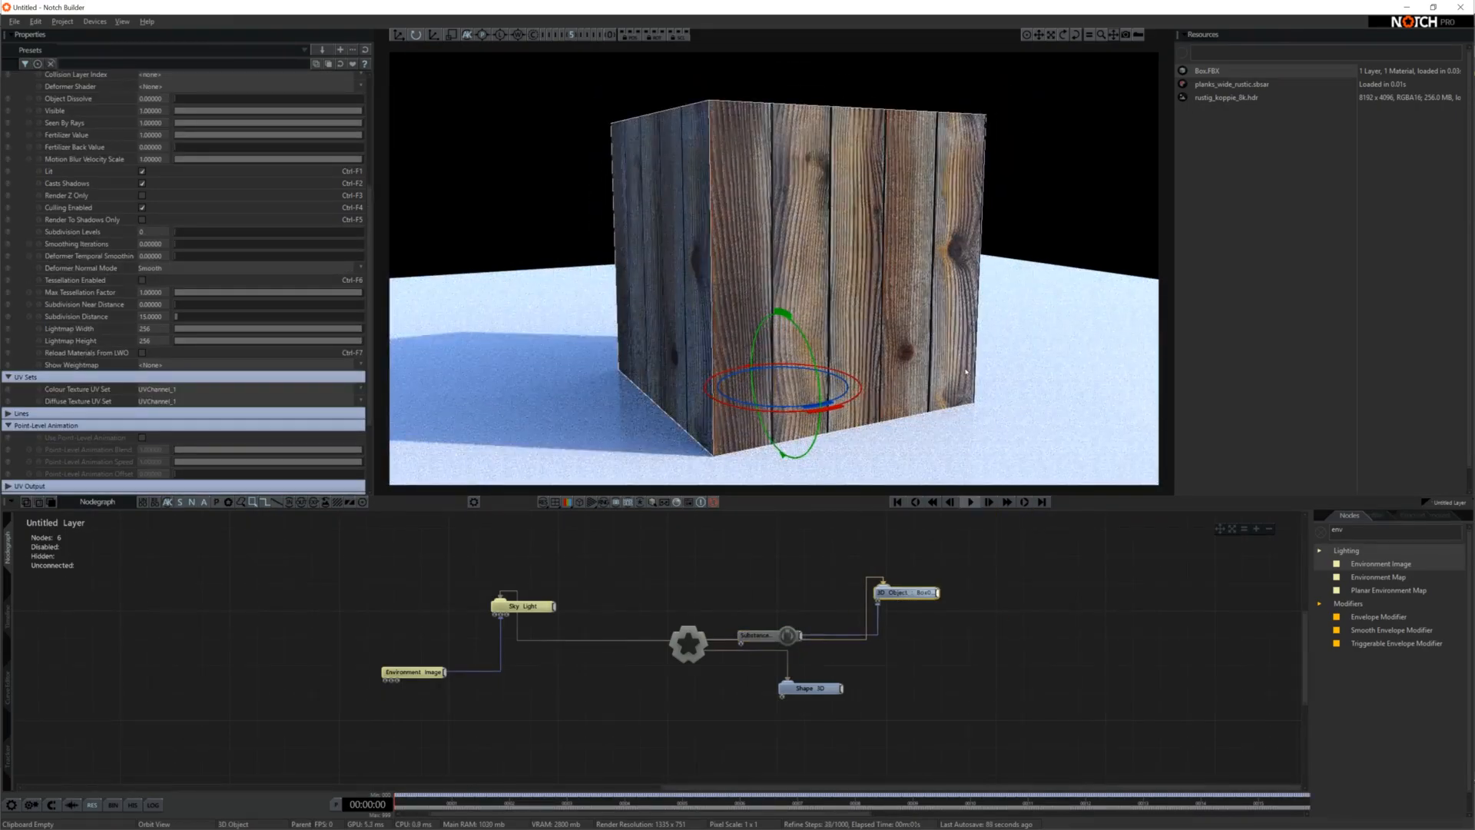
Examine the wood plank texture on the box from different angles and distances
drag(807, 254, 910, 206)
mouse_move(744, 235)
mouse_down()
mouse_move(711, 247)
mouse_move(883, 247)
mouse_move(769, 230)
mouse_move(787, 220)
mouse_move(1023, 222)
mouse_move(908, 265)
mouse_move(730, 227)
mouse_move(692, 178)
mouse_move(943, 195)
mouse_move(925, 209)
mouse_up()
scroll(908, 266, up, 7)
scroll(908, 266, down, 8)
scroll(691, 178, up, 7)
scroll(692, 177, down, 6)
Add a Bake Lighting To Object node and connect it to the box's 3D Object node
click(991, 653)
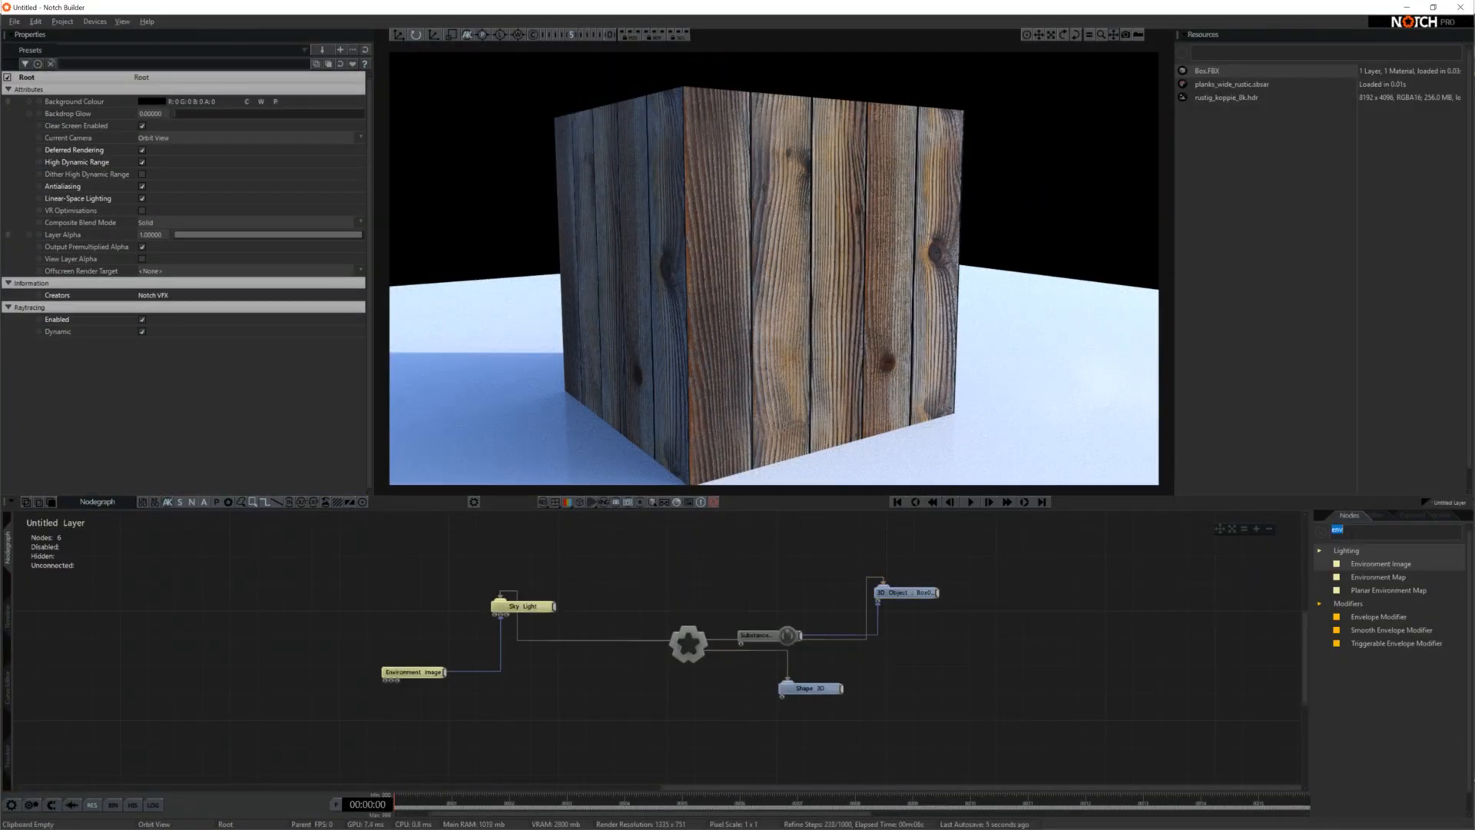
text(bake)
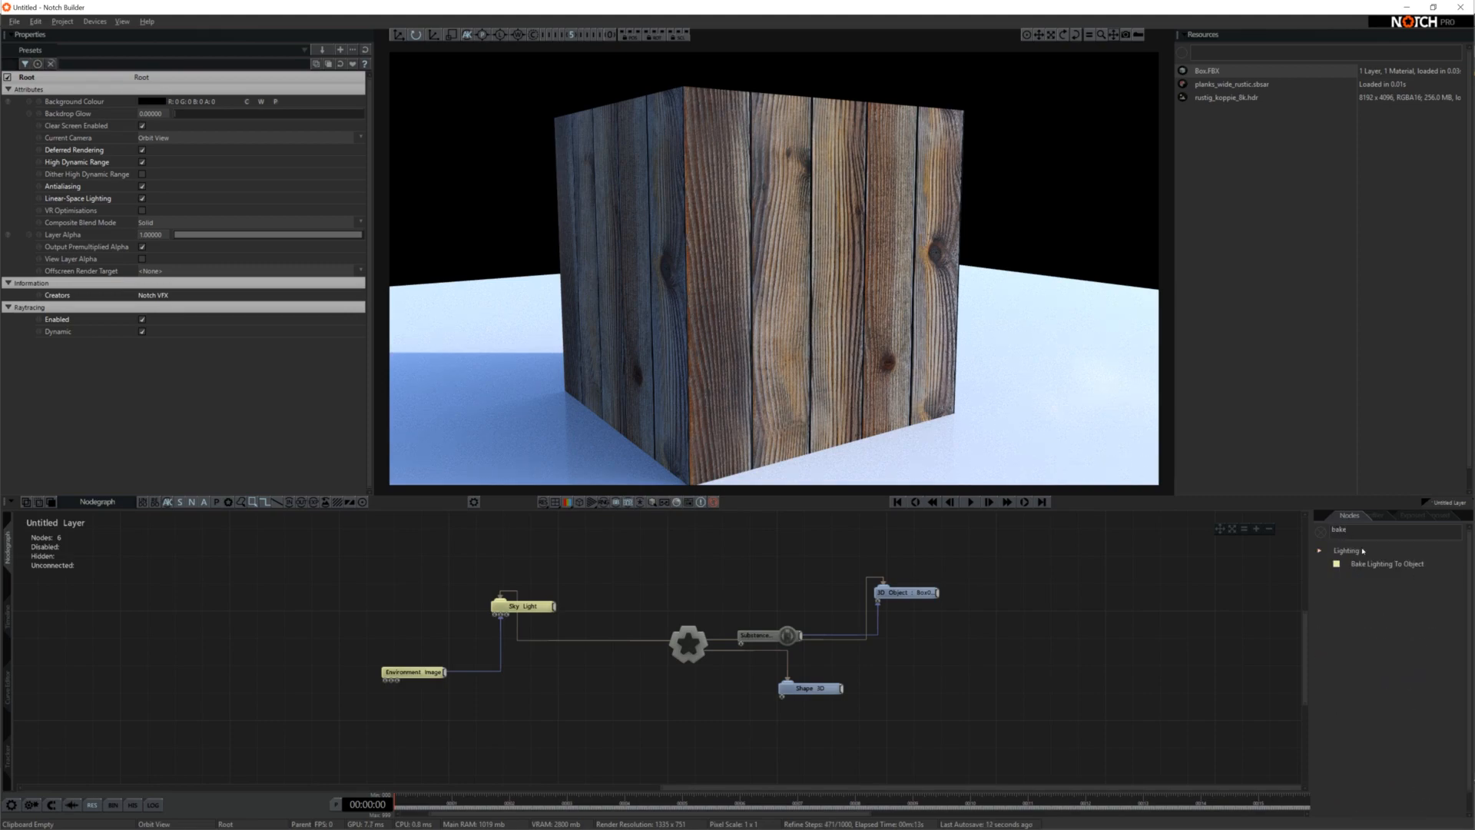
drag(1375, 564, 997, 616)
click(1010, 623)
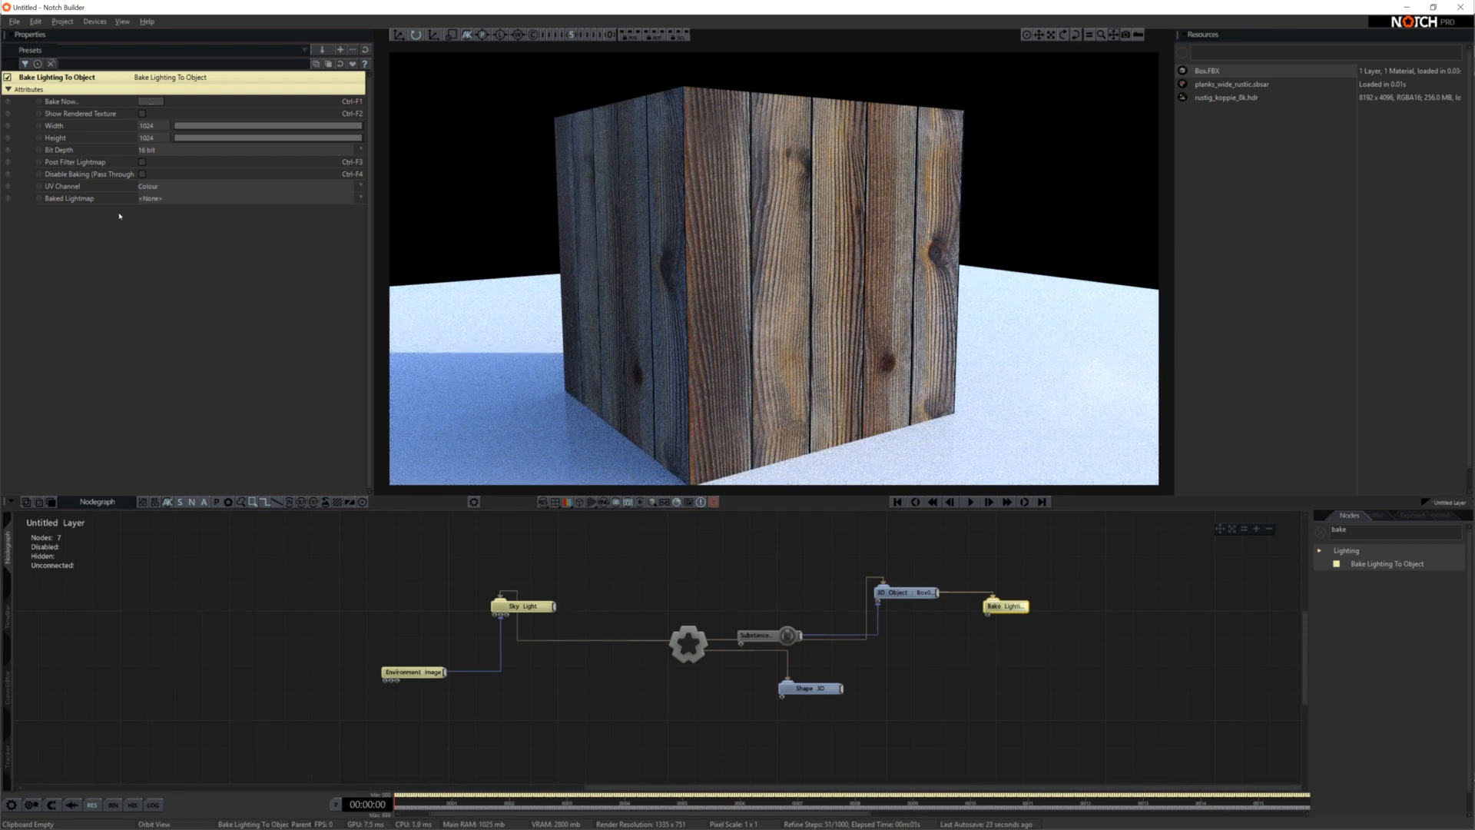
Set the bake node's UV Channel to Colour - Original UVs and enable Post Filter Lightmap
click(171, 186)
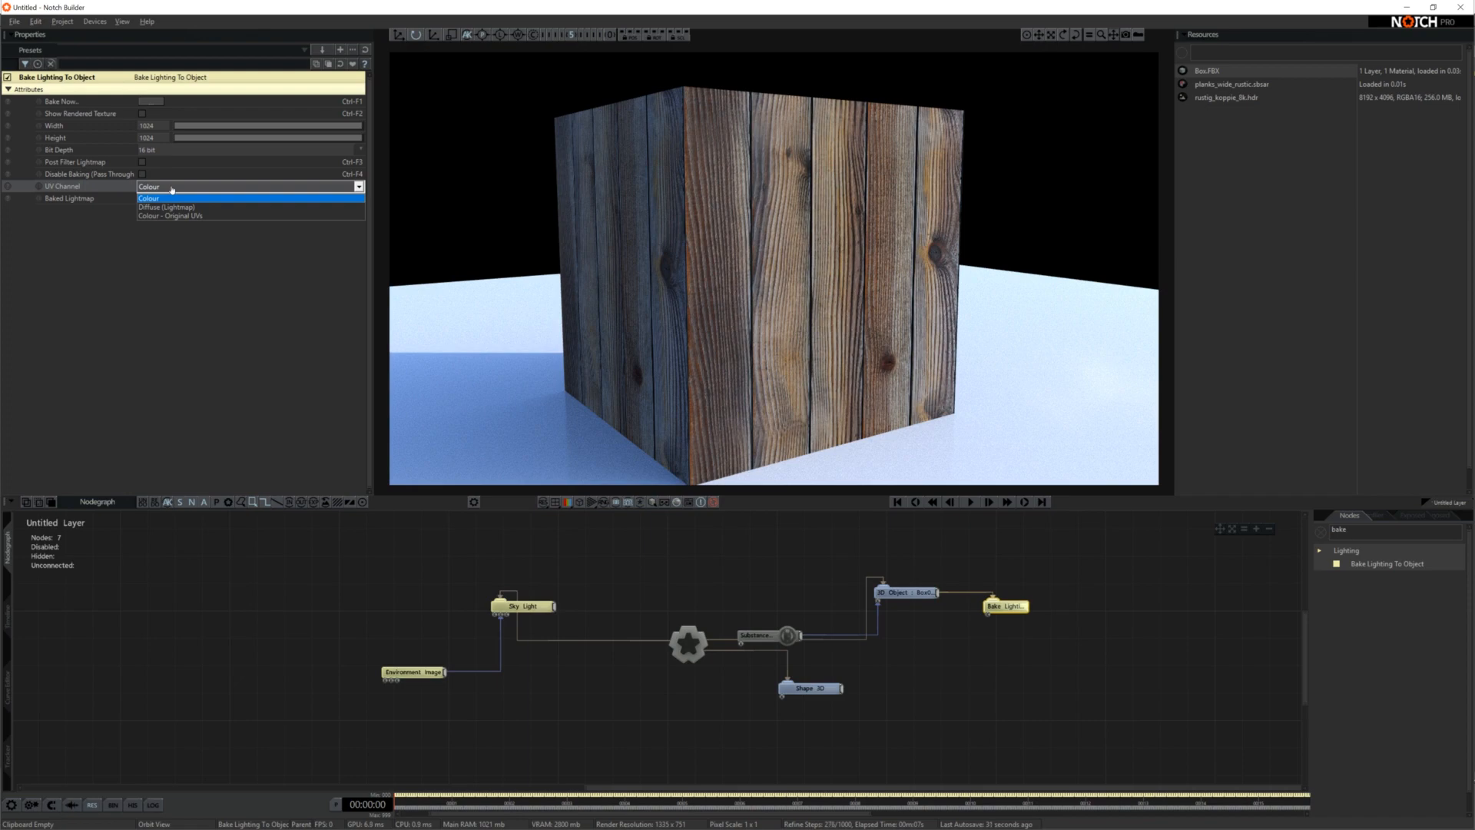
click(170, 216)
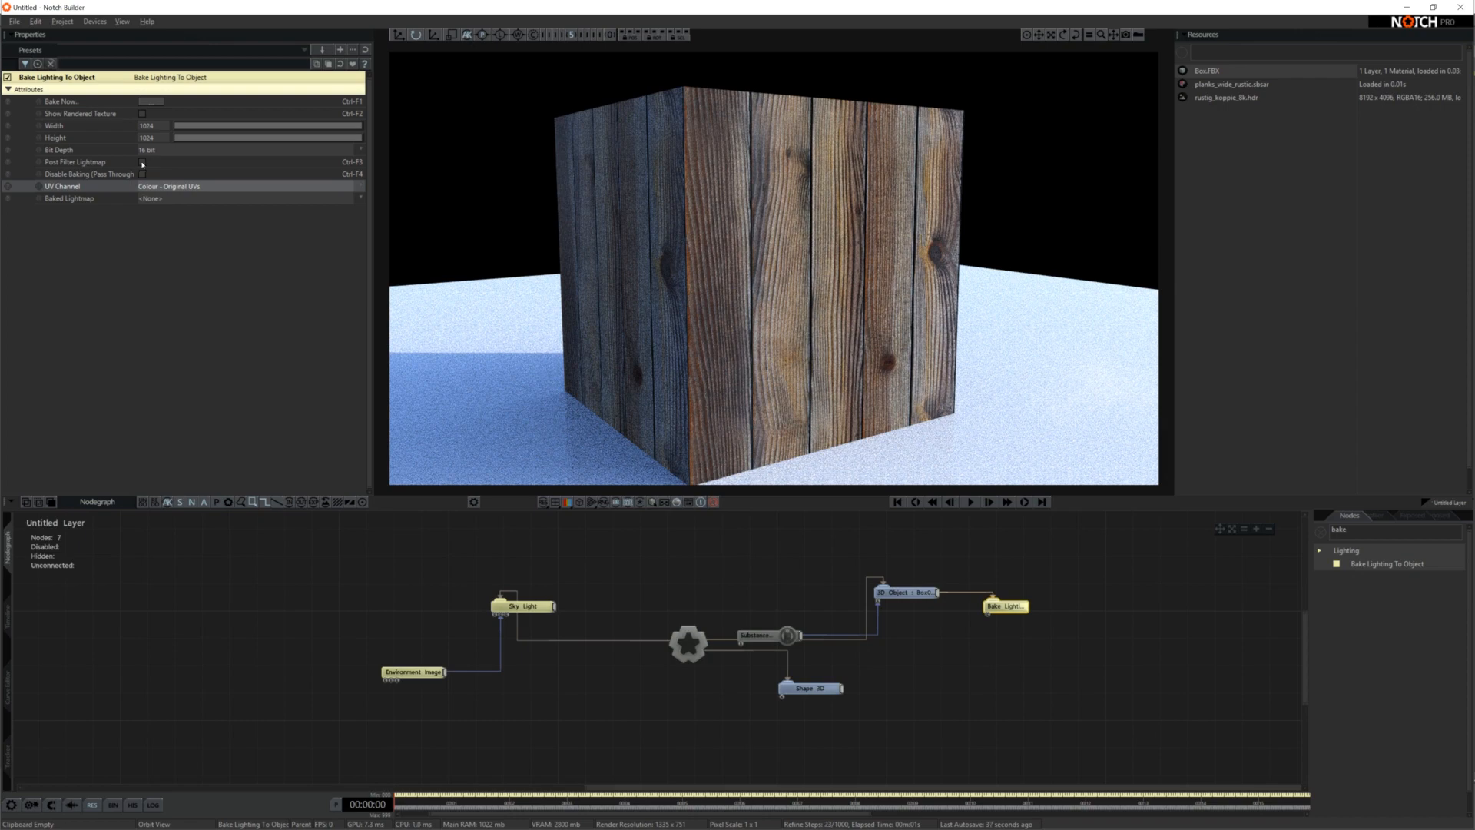
click(142, 163)
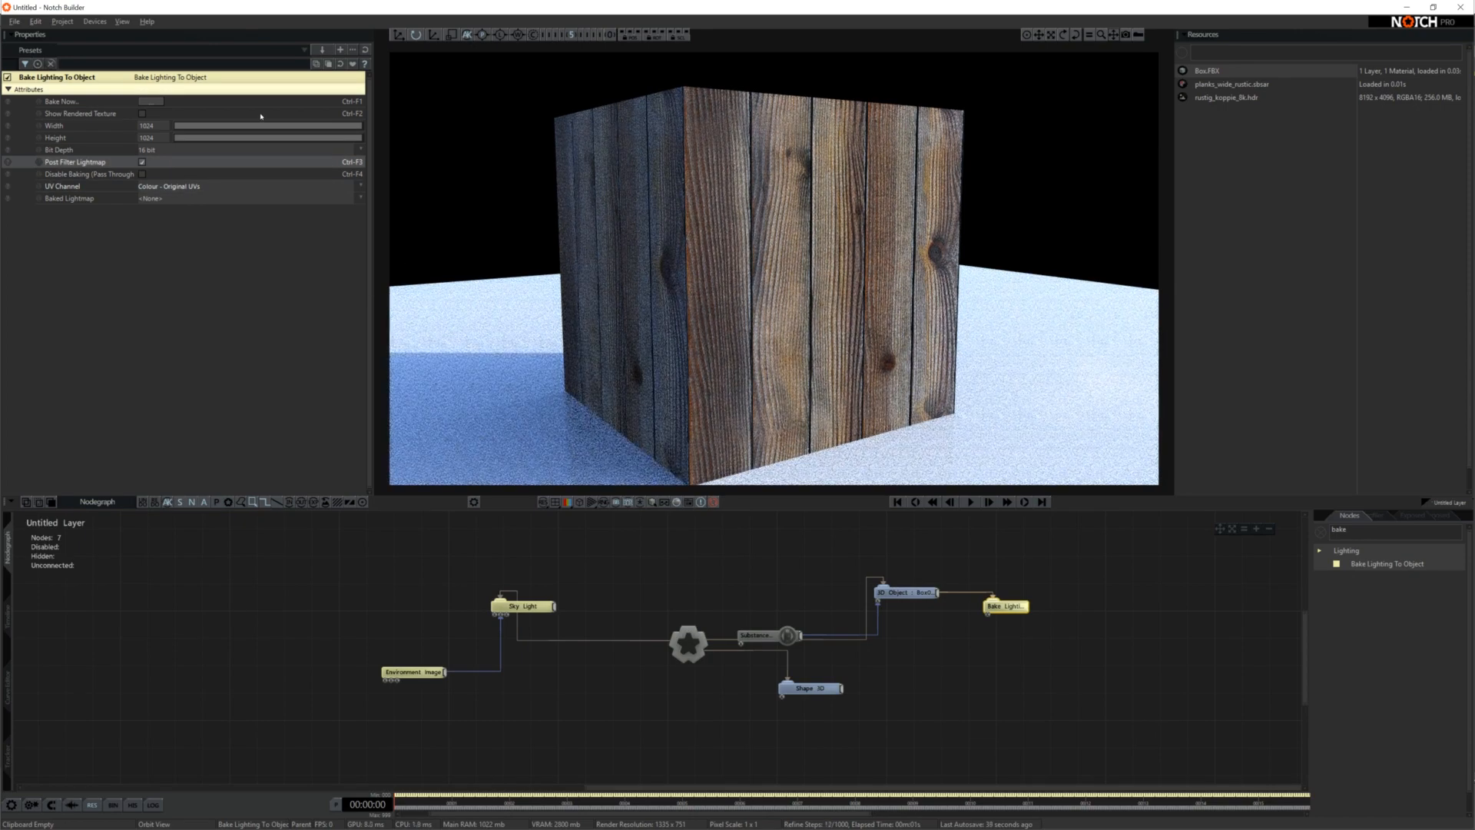
Bake the box's lighting using the default export type and 10 refinement passes
click(151, 101)
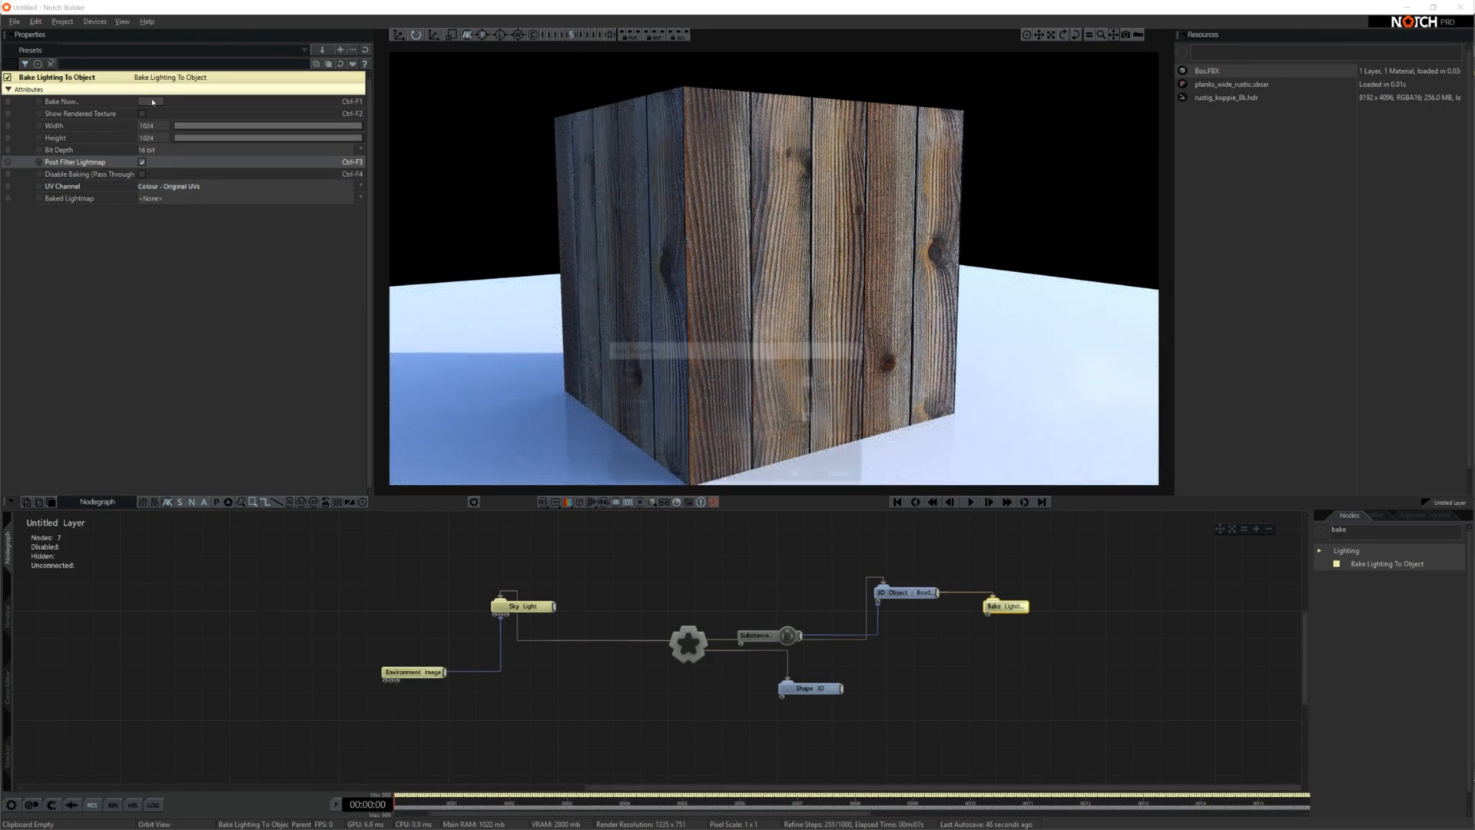
click(717, 454)
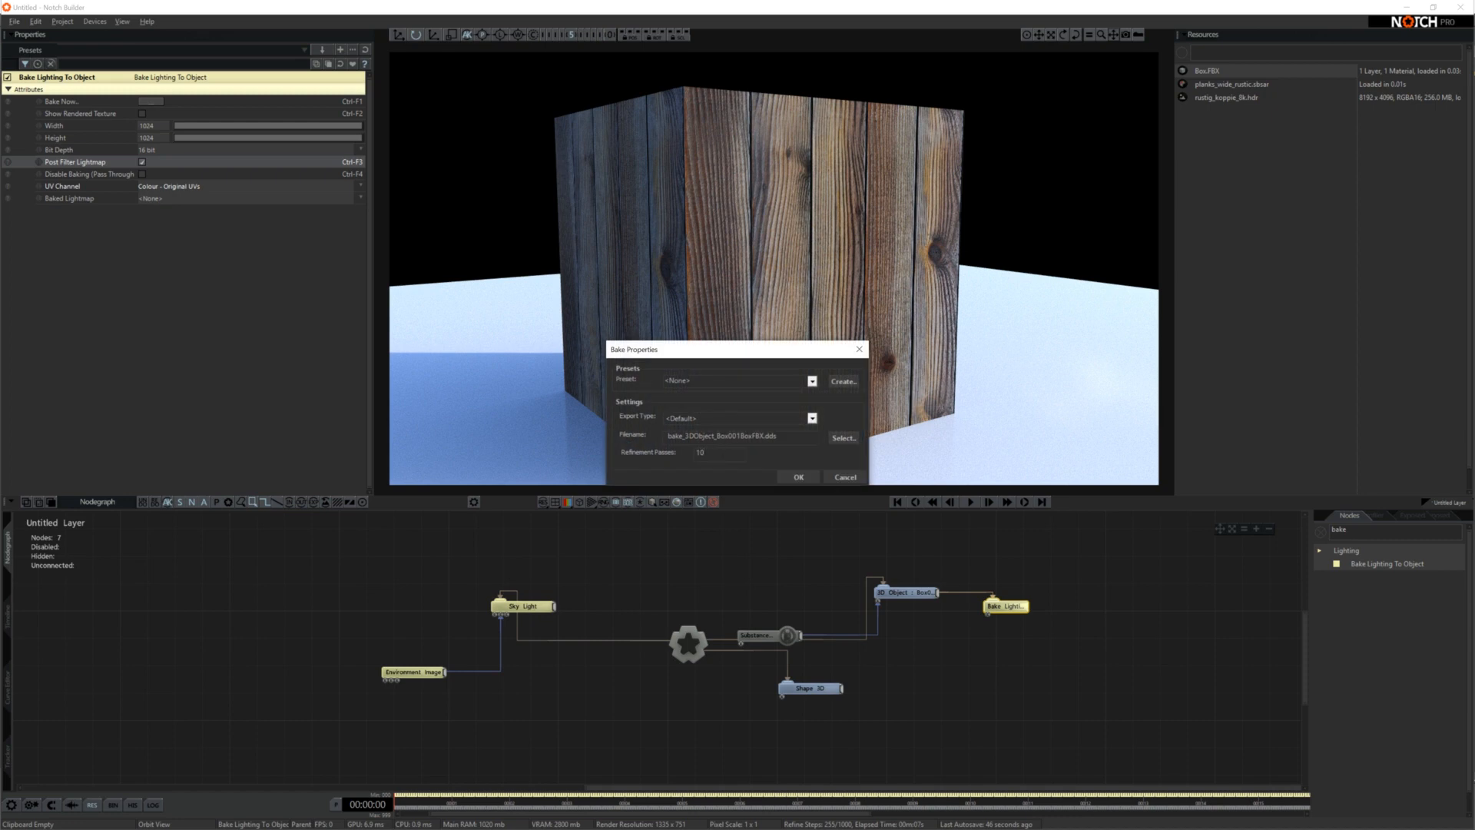
click(802, 478)
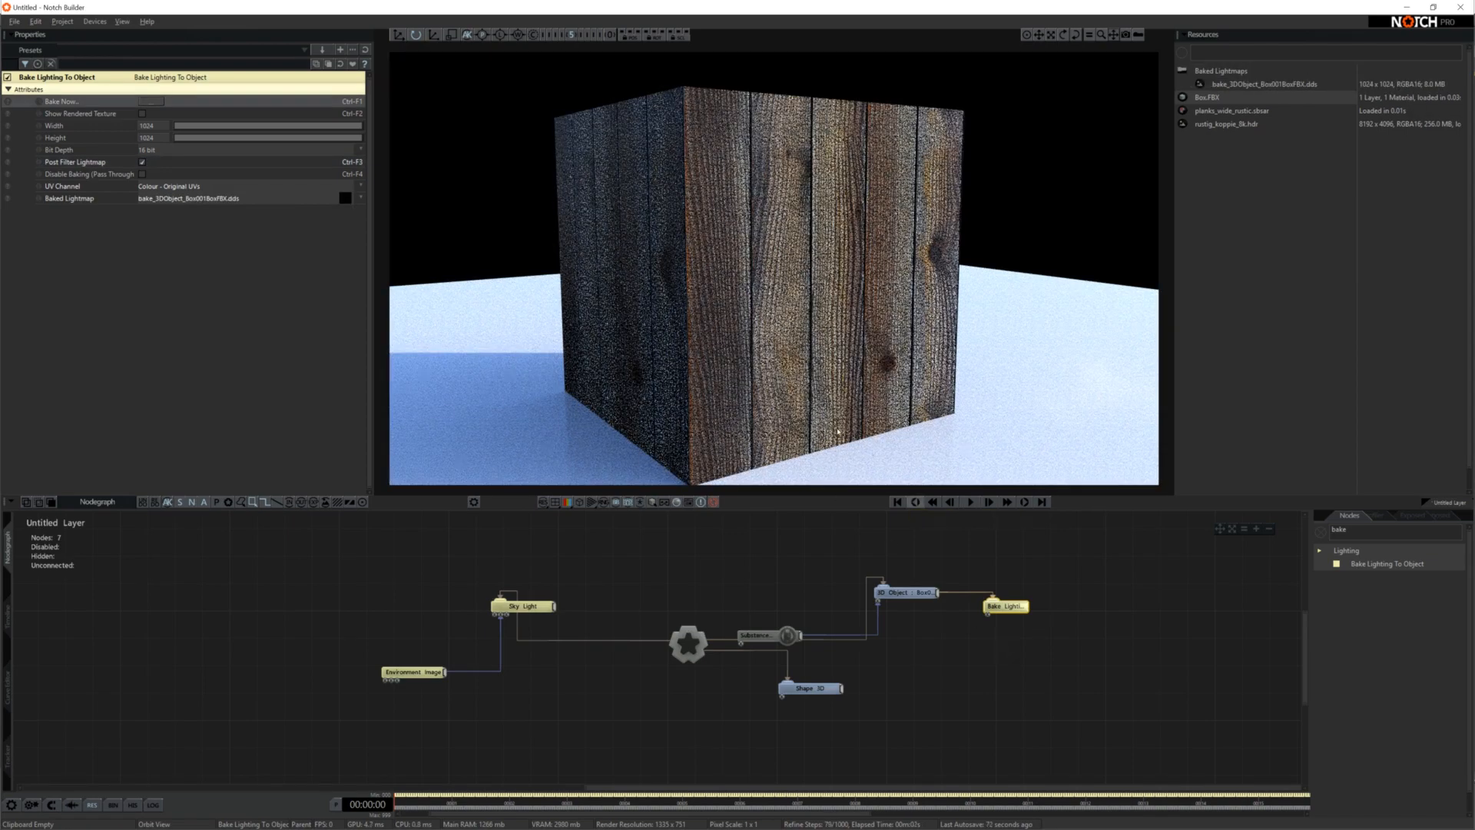
Orbit around the box to examine the baked lighting on all of its sides
drag(643, 348, 912, 348)
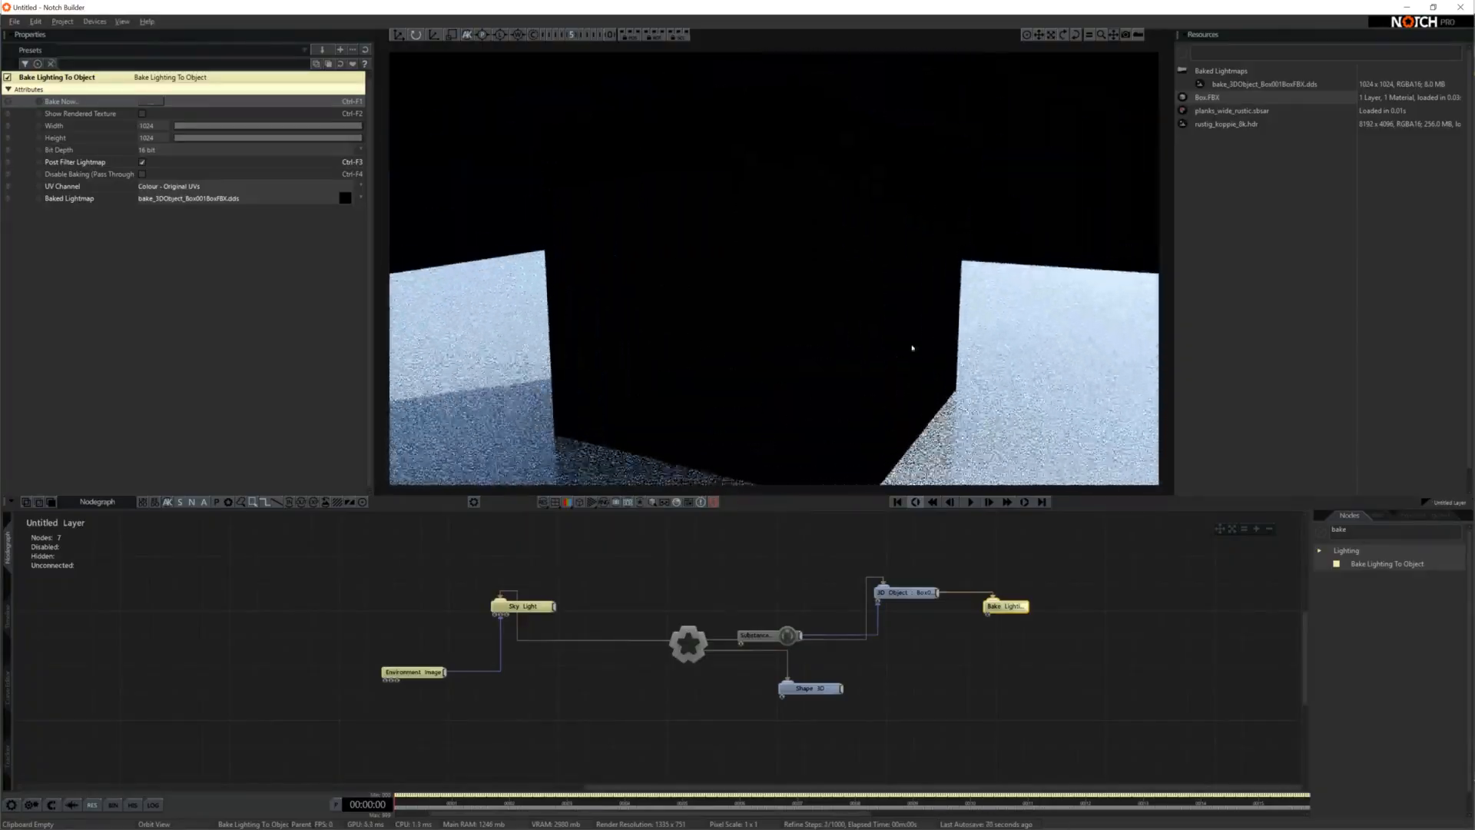
drag(793, 273, 692, 382)
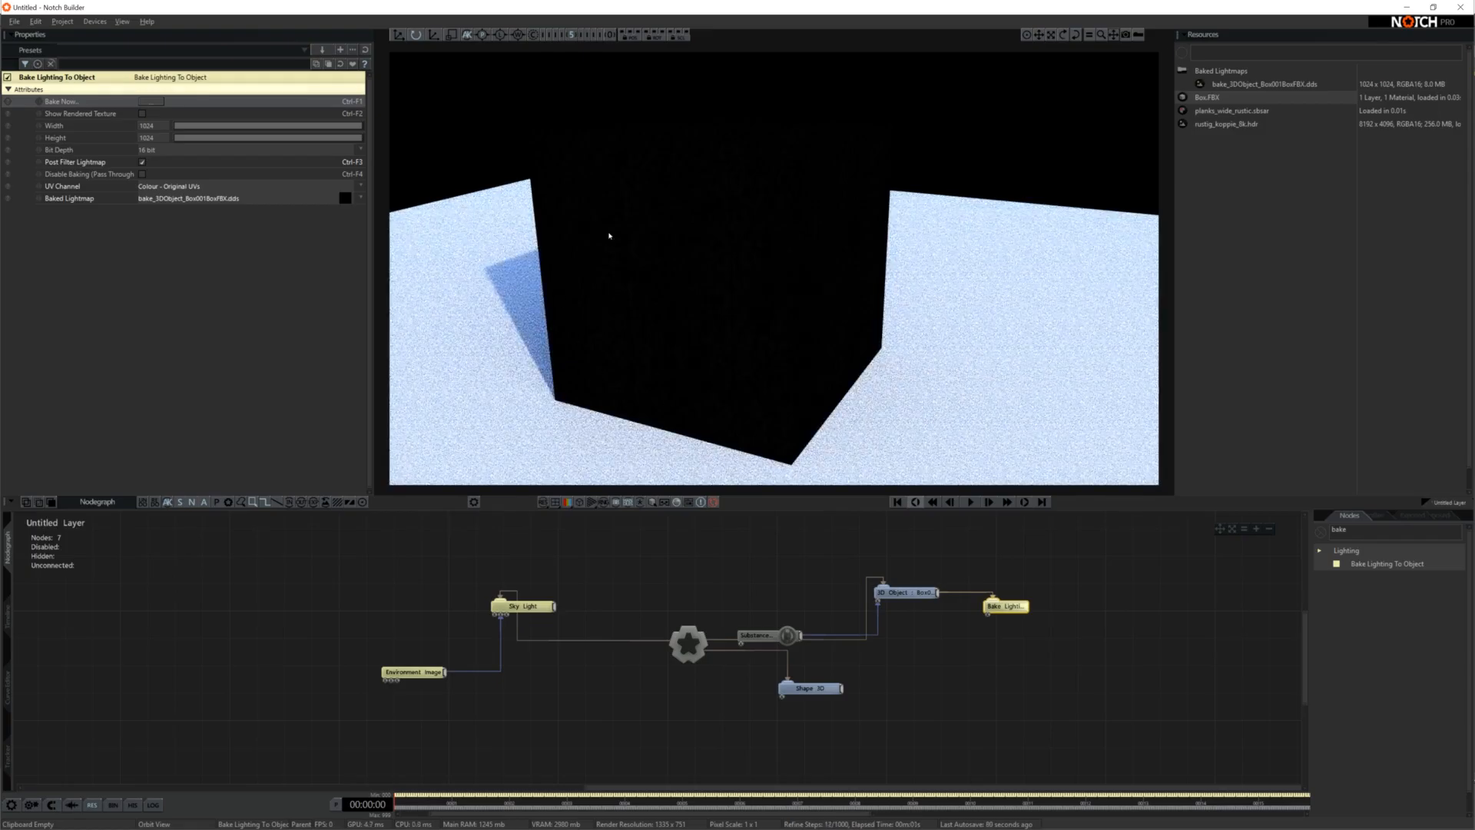
drag(609, 235, 706, 324)
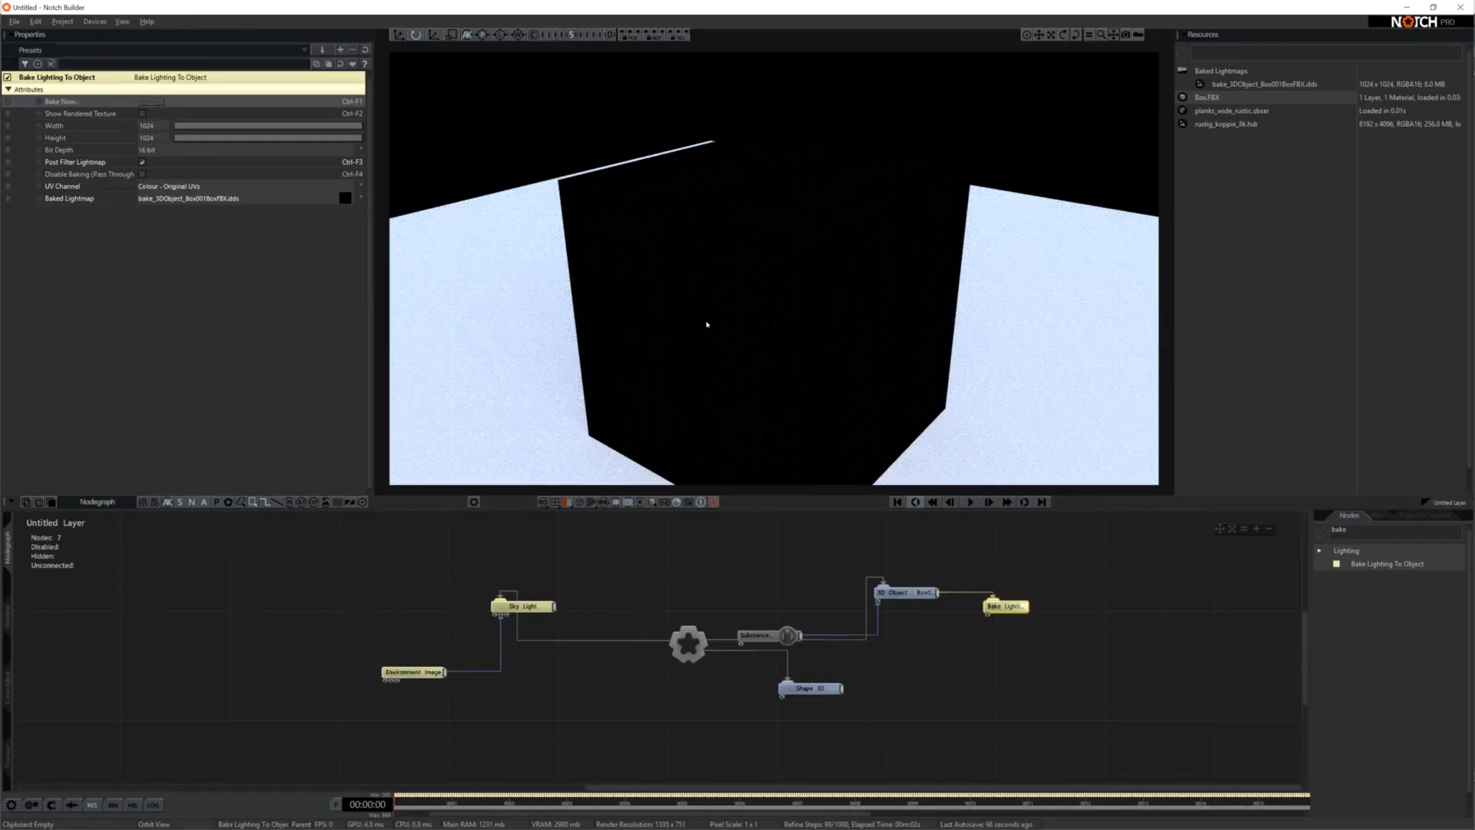
drag(707, 325, 740, 144)
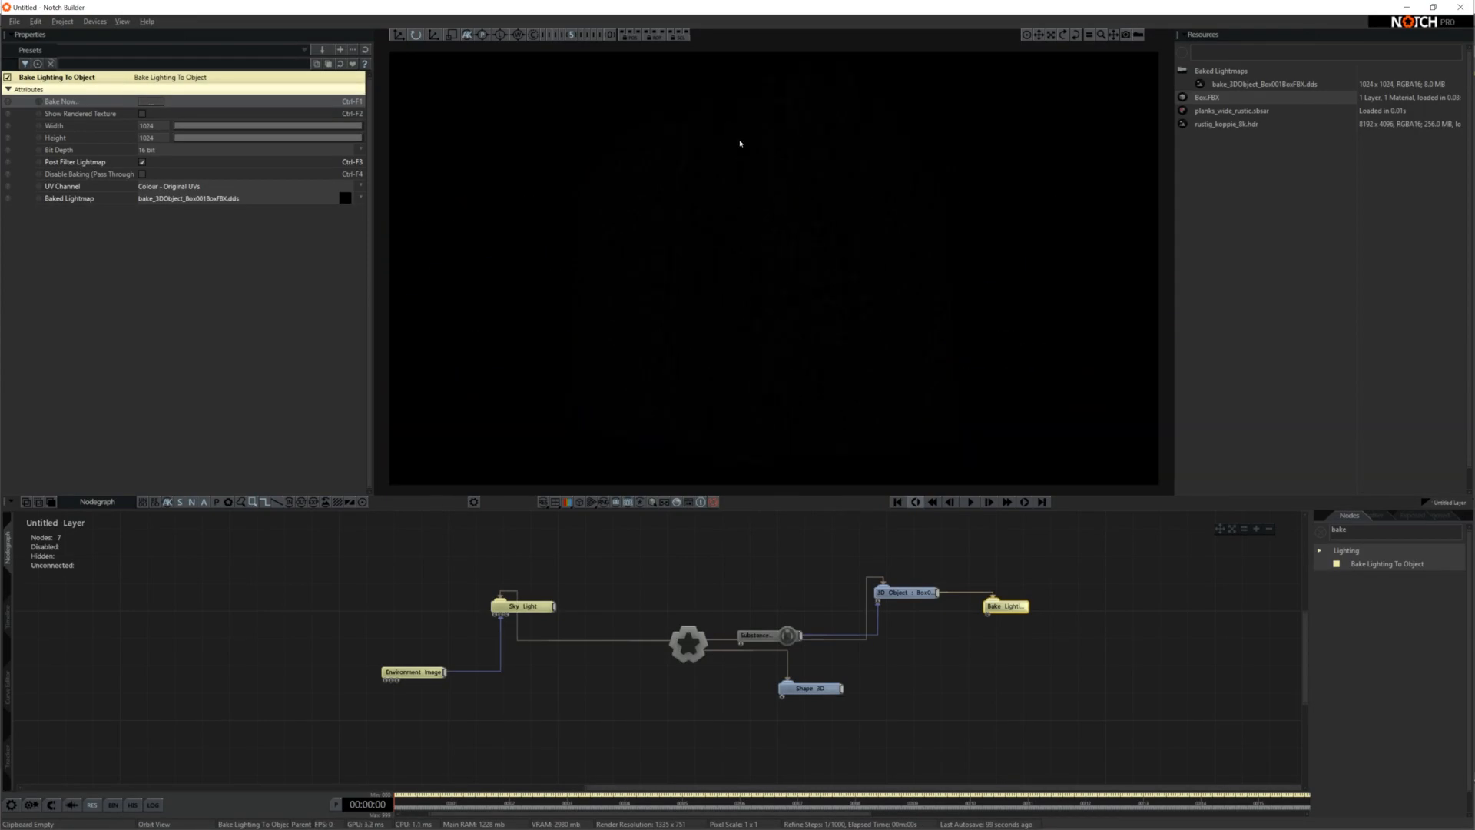
drag(708, 318, 742, 239)
mouse_move(795, 321)
mouse_down()
mouse_move(796, 428)
mouse_move(758, 385)
mouse_move(909, 414)
mouse_move(738, 193)
mouse_move(850, 356)
mouse_move(850, 395)
mouse_move(965, 388)
mouse_move(763, 289)
mouse_move(751, 234)
mouse_move(807, 292)
mouse_move(769, 323)
mouse_up()
click(979, 696)
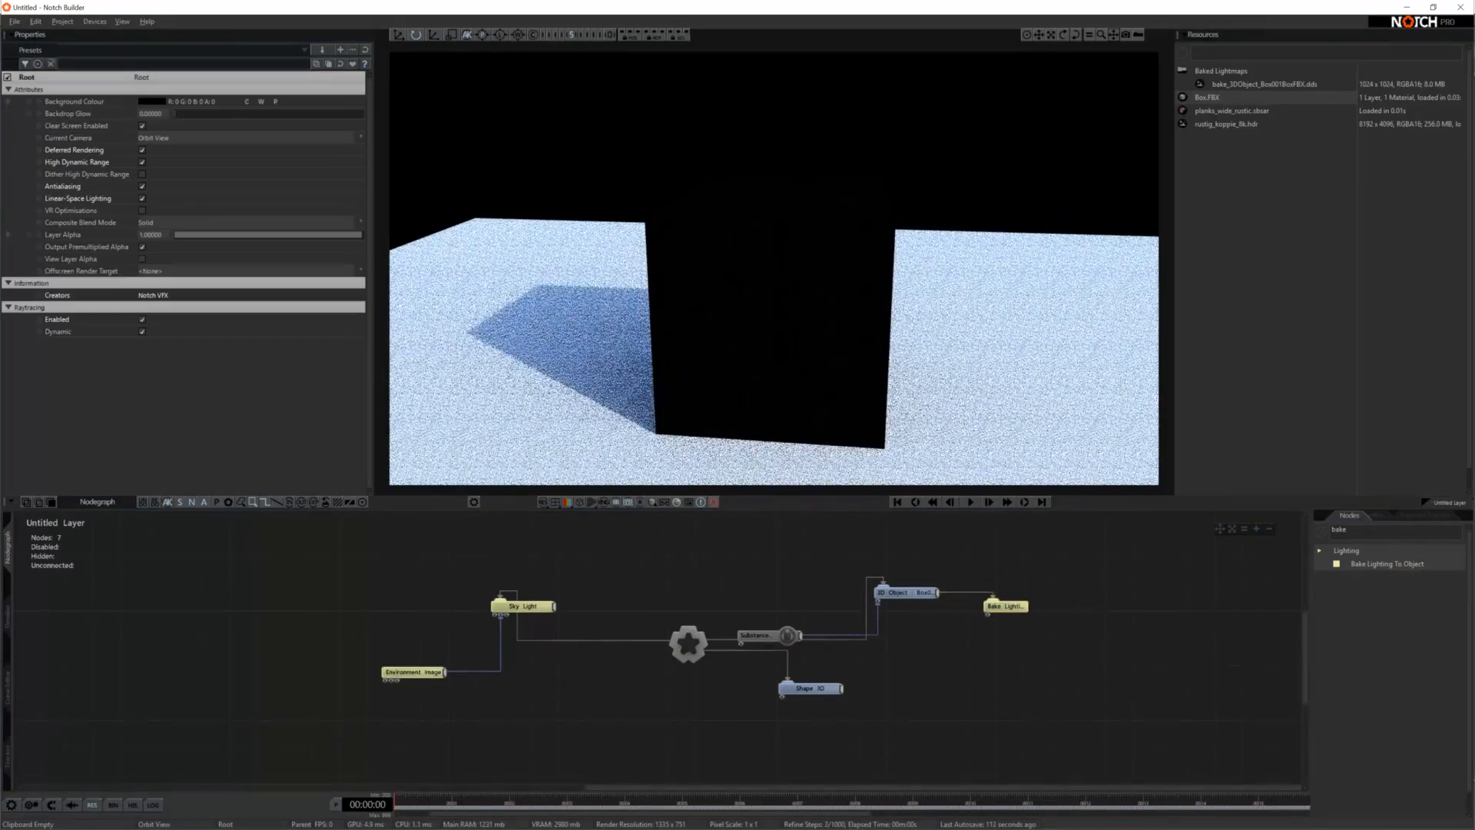
Add a second Bake Lighting To Object node connected to the Shape 3D node and enable its Post Filter Lightmap option
drag(1386, 563, 939, 676)
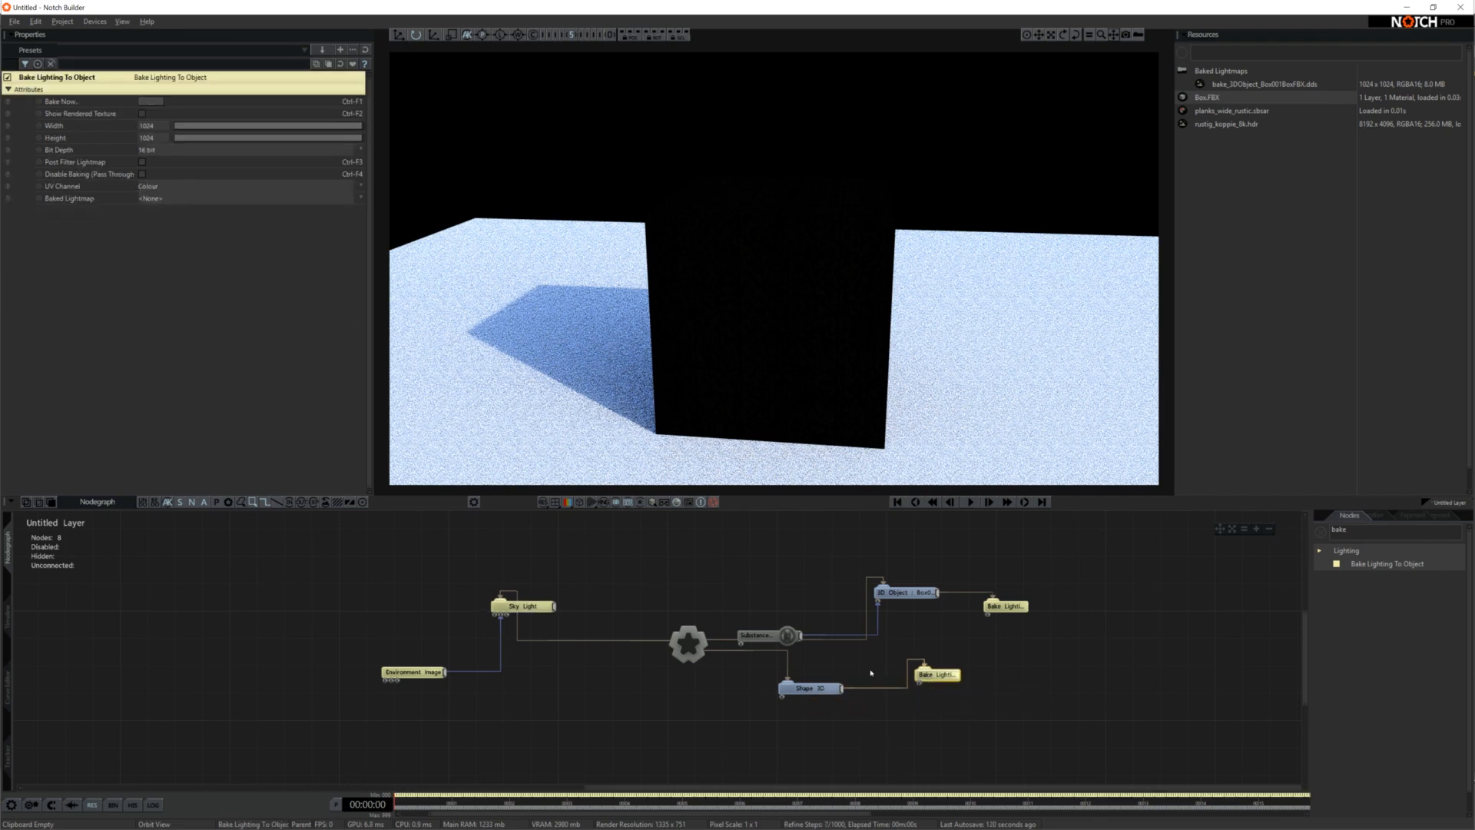
click(142, 162)
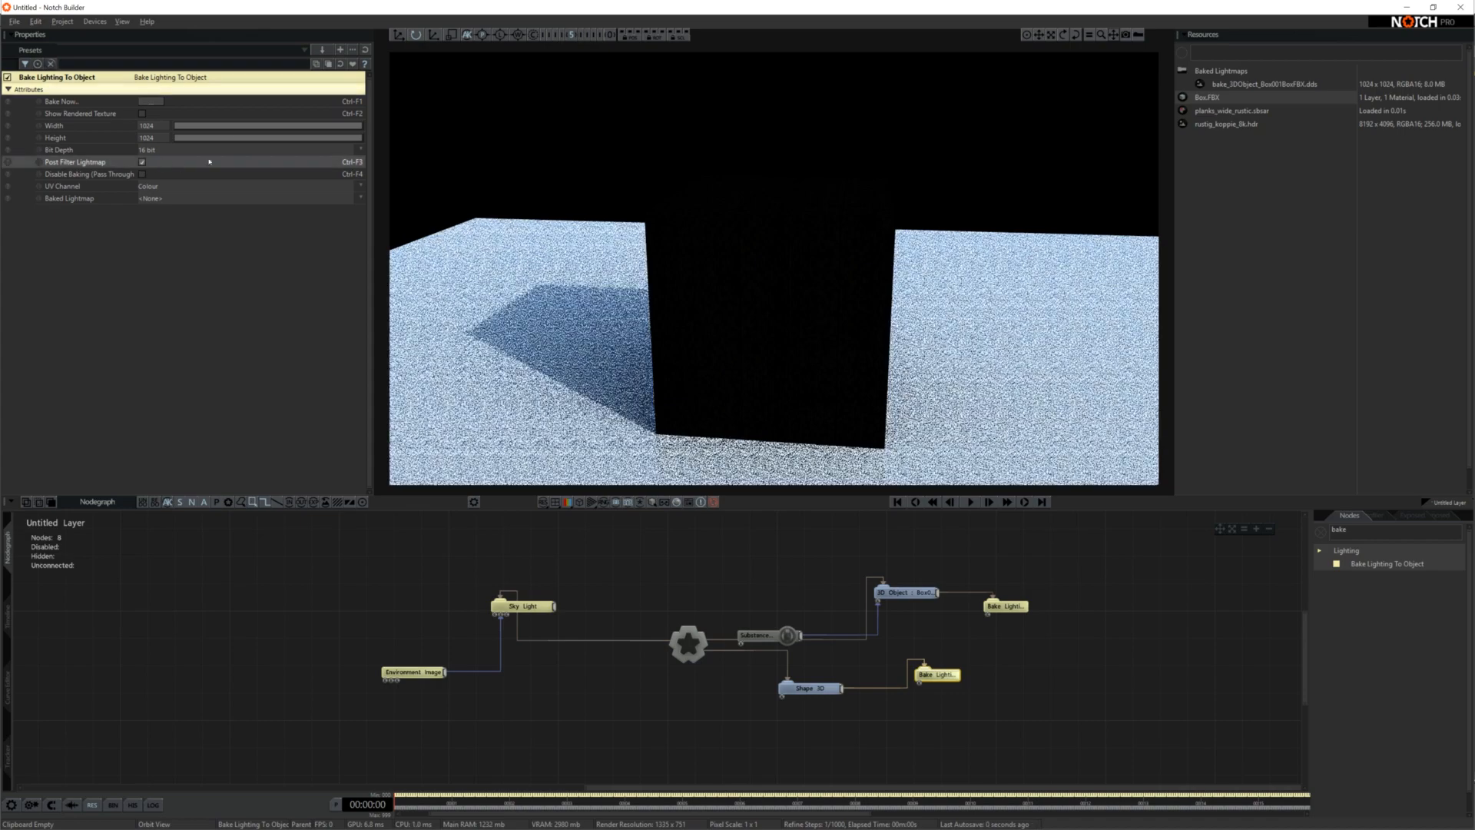
Bake the ground shape's lighting to bake_Shape3D_.dds using the default export type and examine the result around the box
click(154, 102)
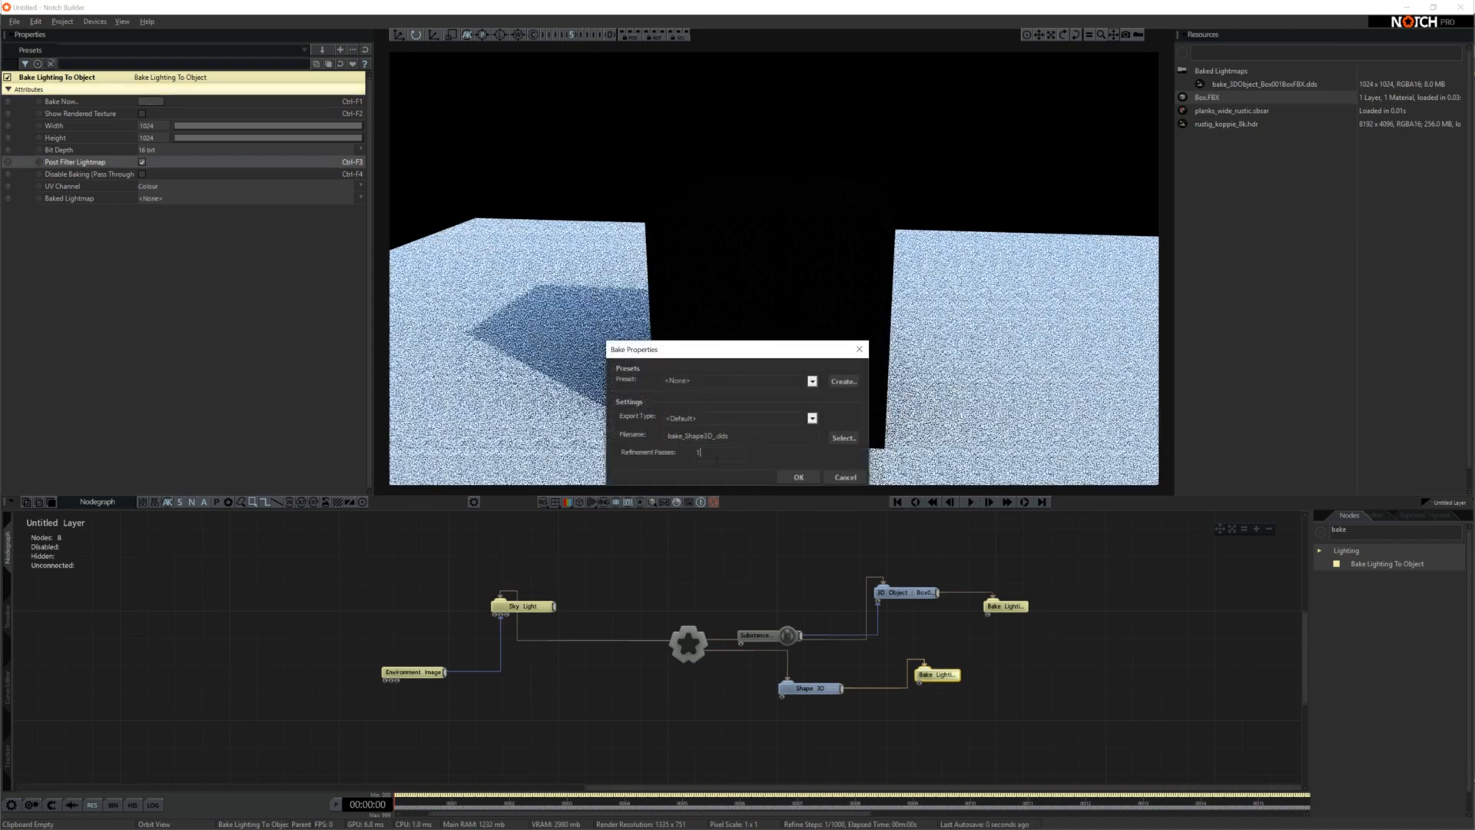
click(798, 478)
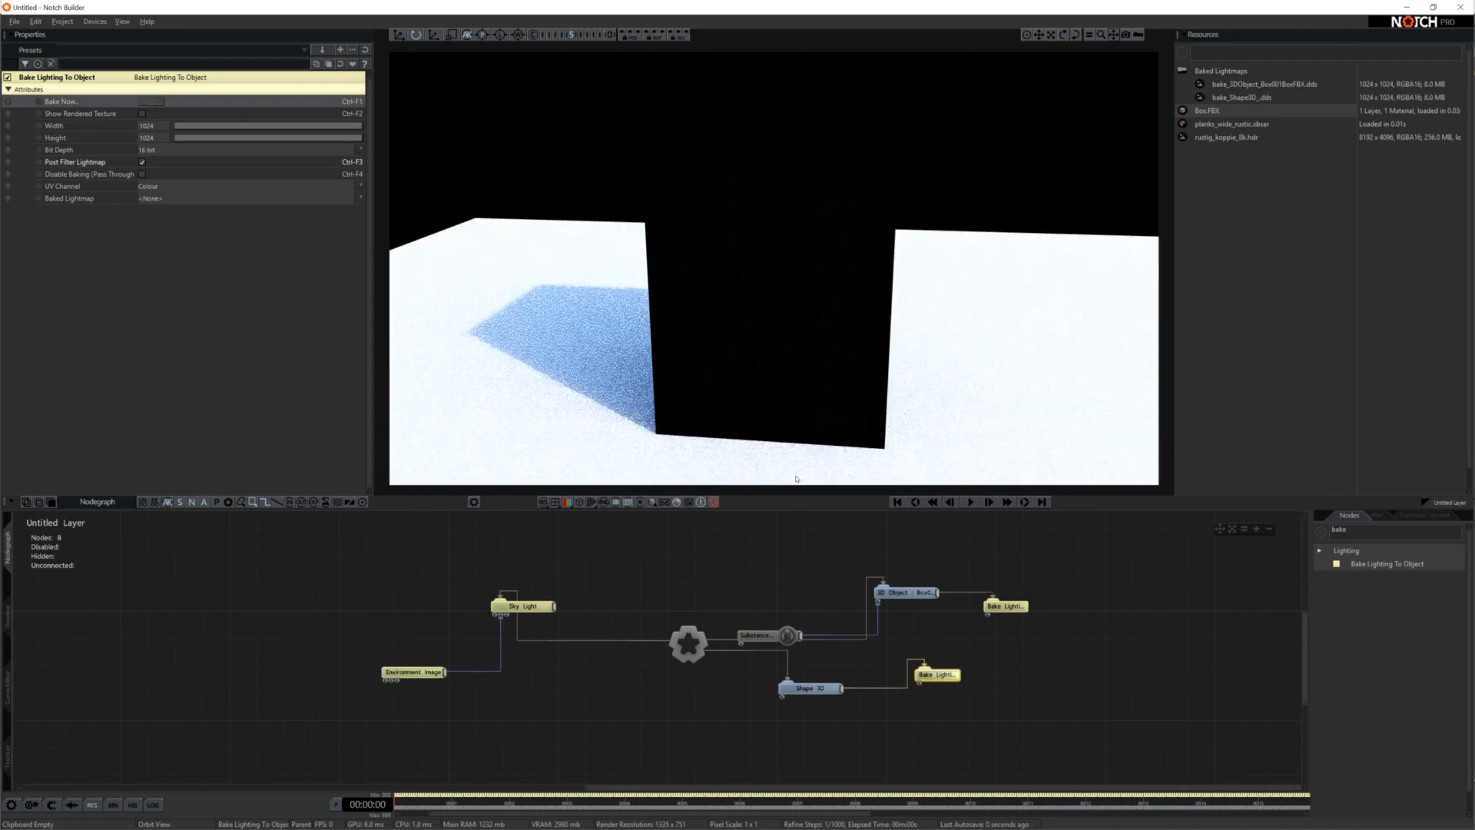
middle_drag(703, 406, 710, 469)
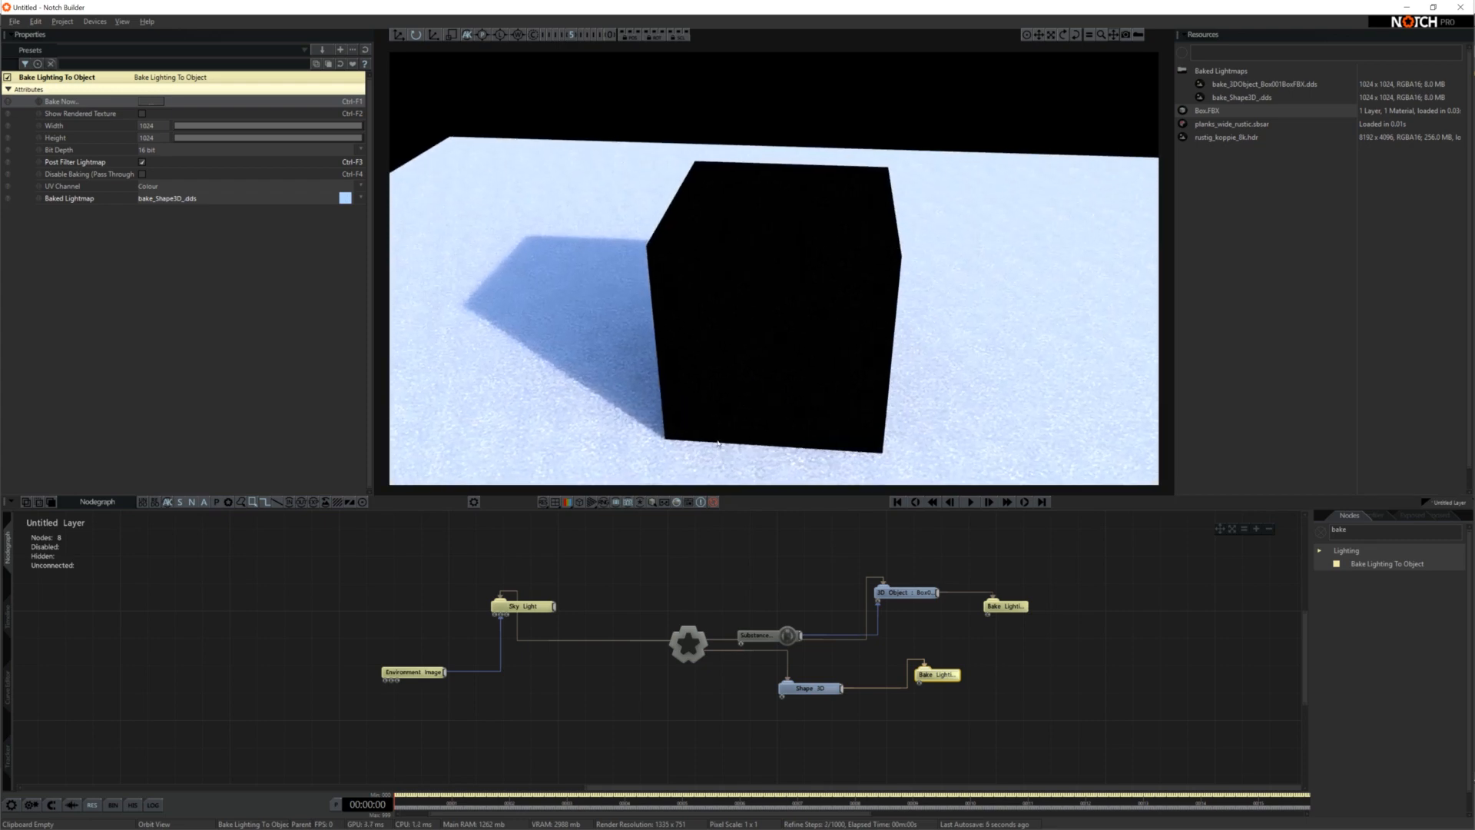
scroll(715, 379, down, 3)
middle_drag(714, 379, 978, 441)
scroll(697, 290, up, 3)
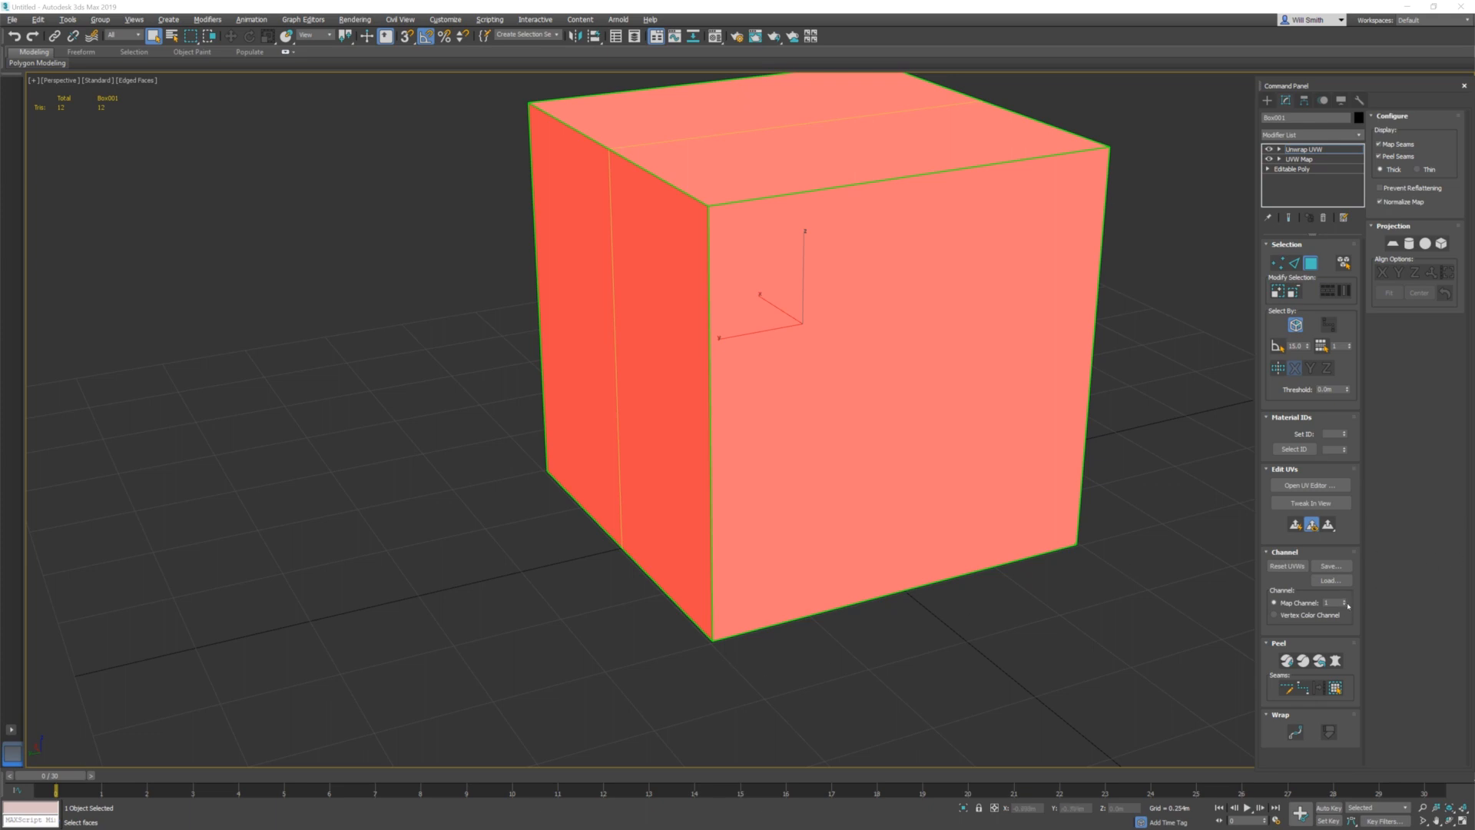
In 3ds Max, set the unwrap's map channel to 2, moving the existing UVs there, and open them in a maximized UV editor
click(1345, 600)
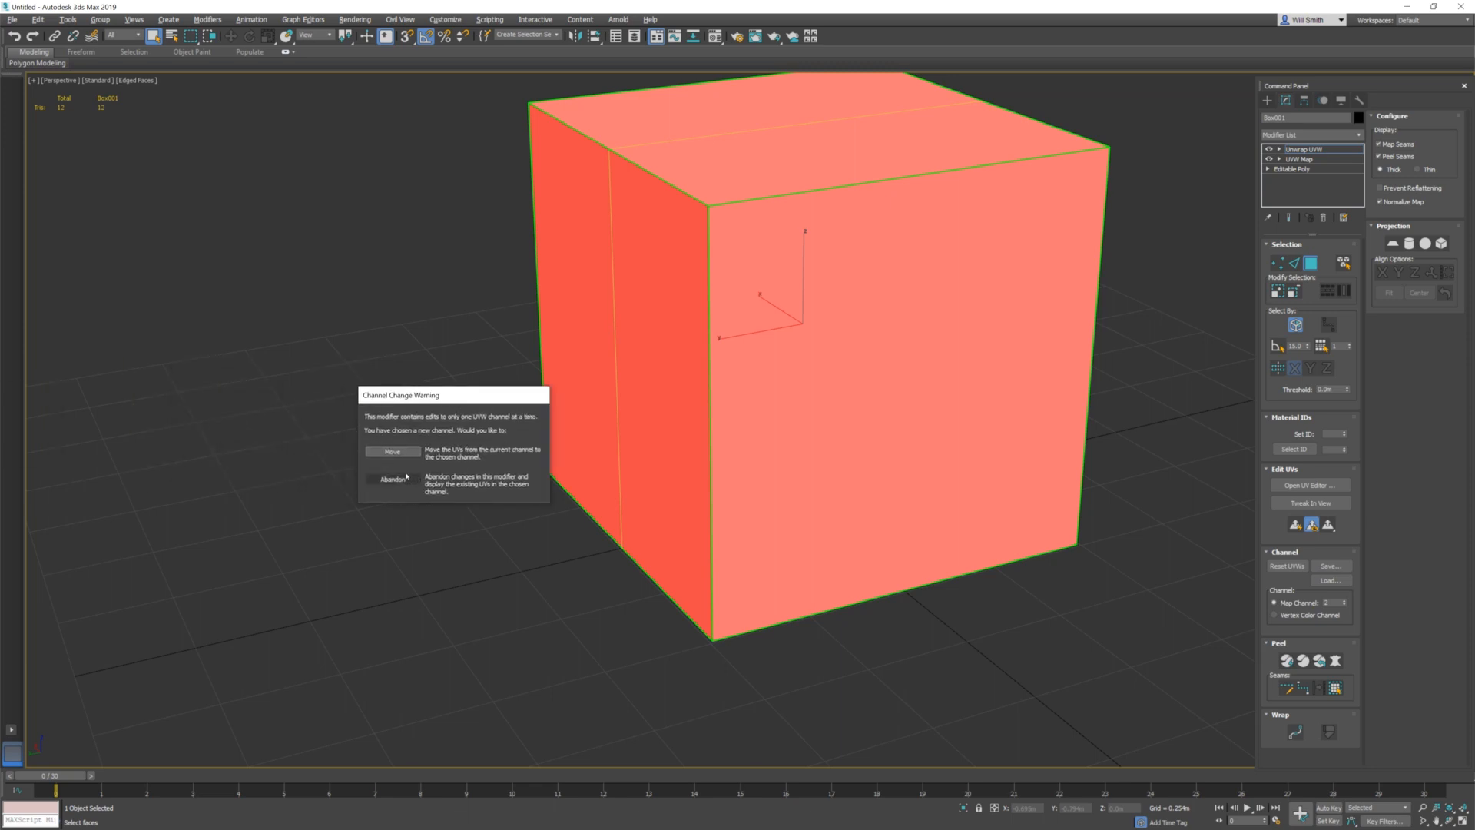
click(409, 453)
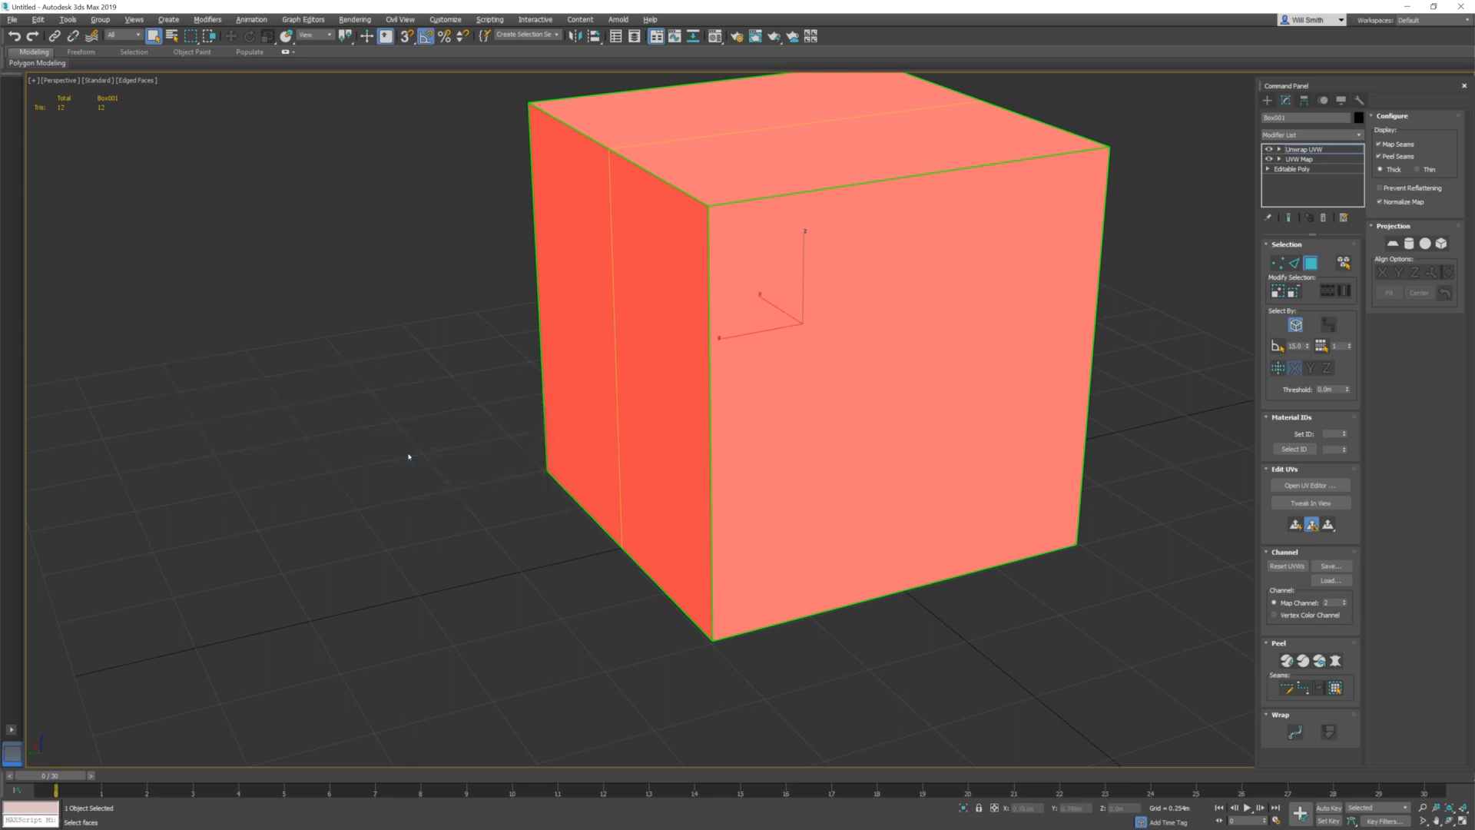
click(1314, 484)
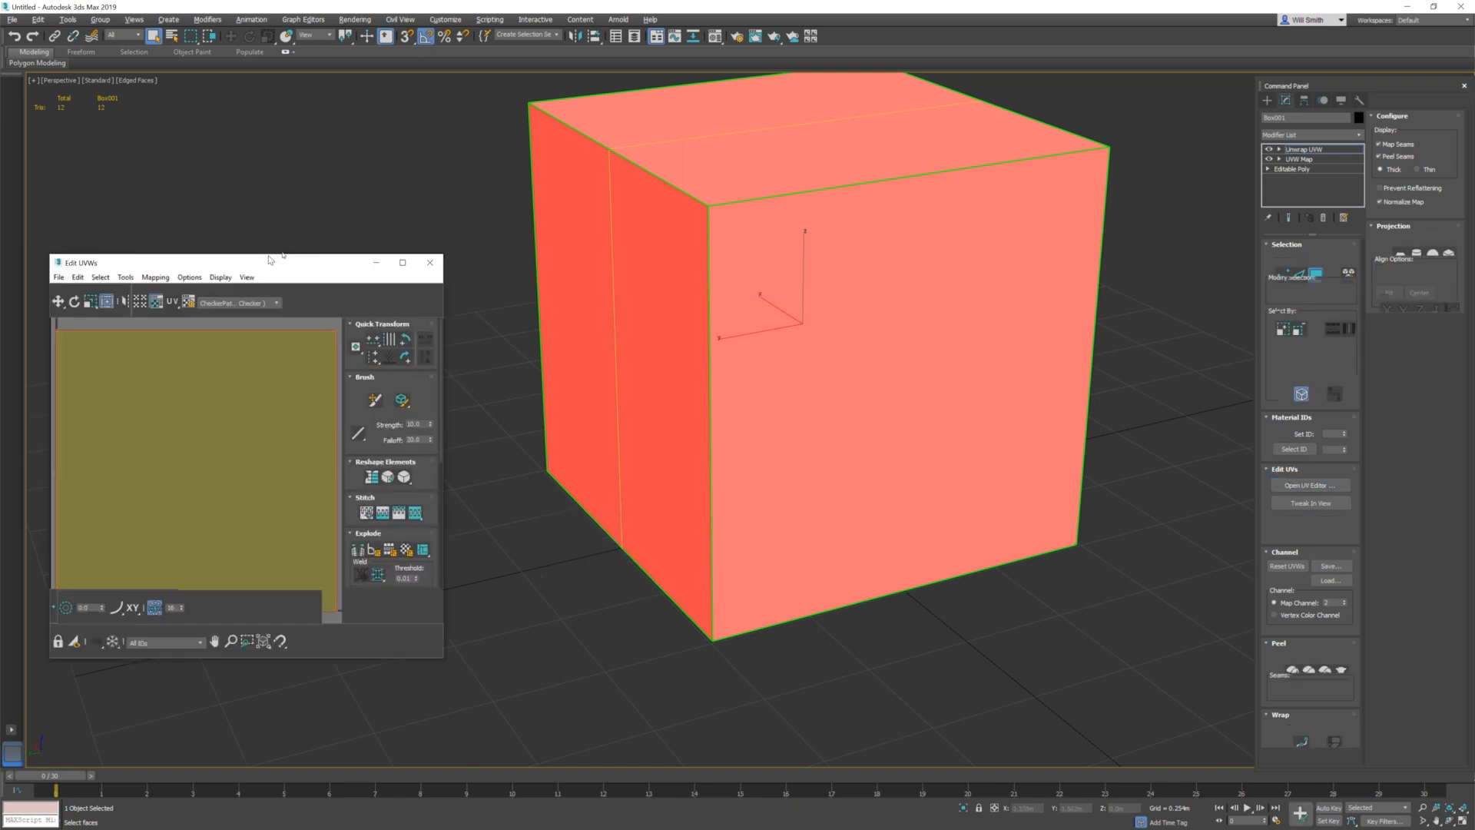
drag(215, 261, 325, 221)
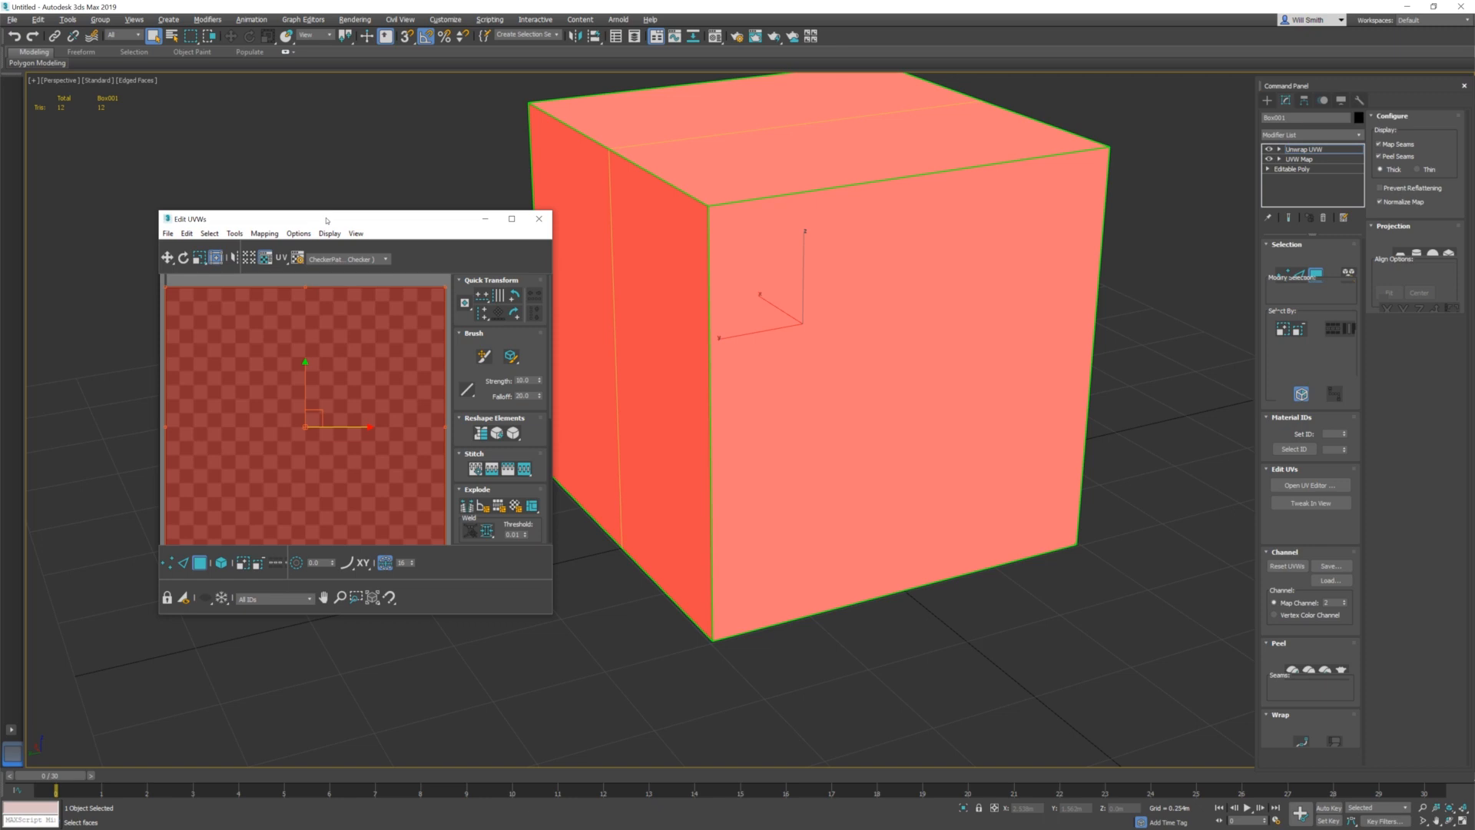
double_click(327, 221)
Select all the cube's UV elements and pack them with the Non-Convex method, 0.001 padding, and Normalize Clusters and Rescale Clusters enabled
scroll(454, 392, down, 4)
scroll(555, 440, up, 3)
click(776, 634)
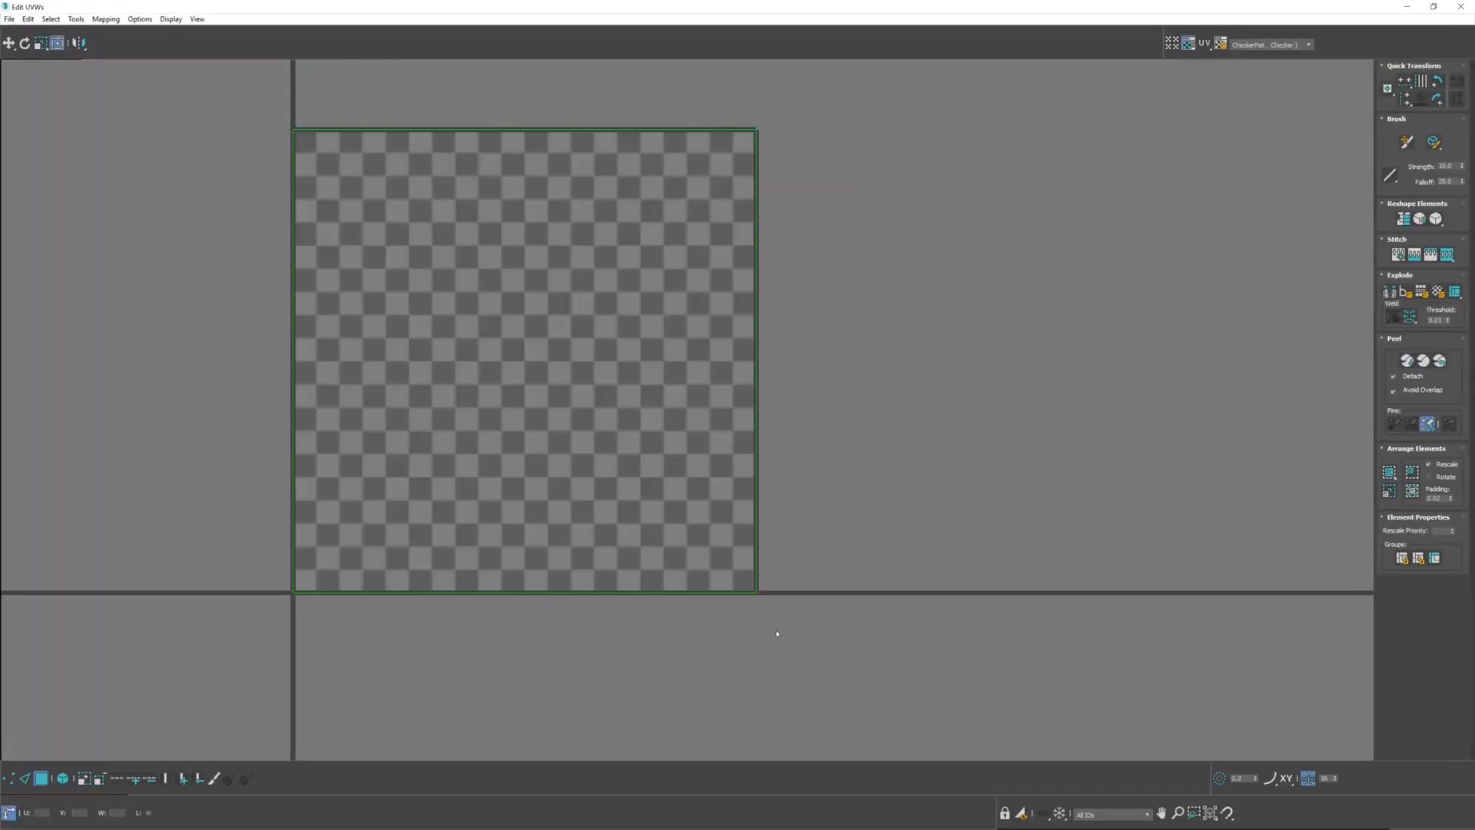
scroll(777, 634, down, 4)
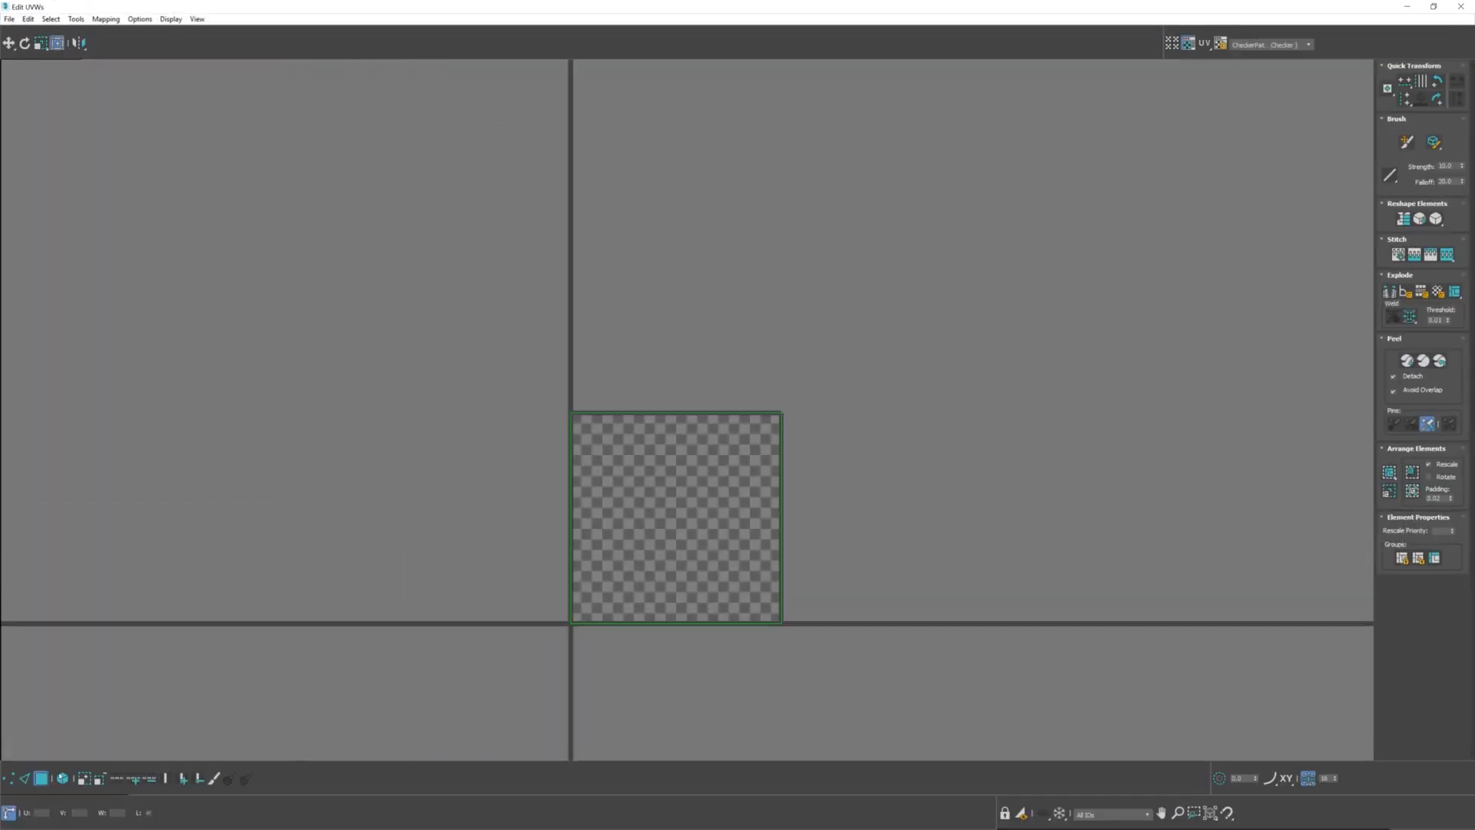
click(61, 777)
drag(902, 699, 492, 315)
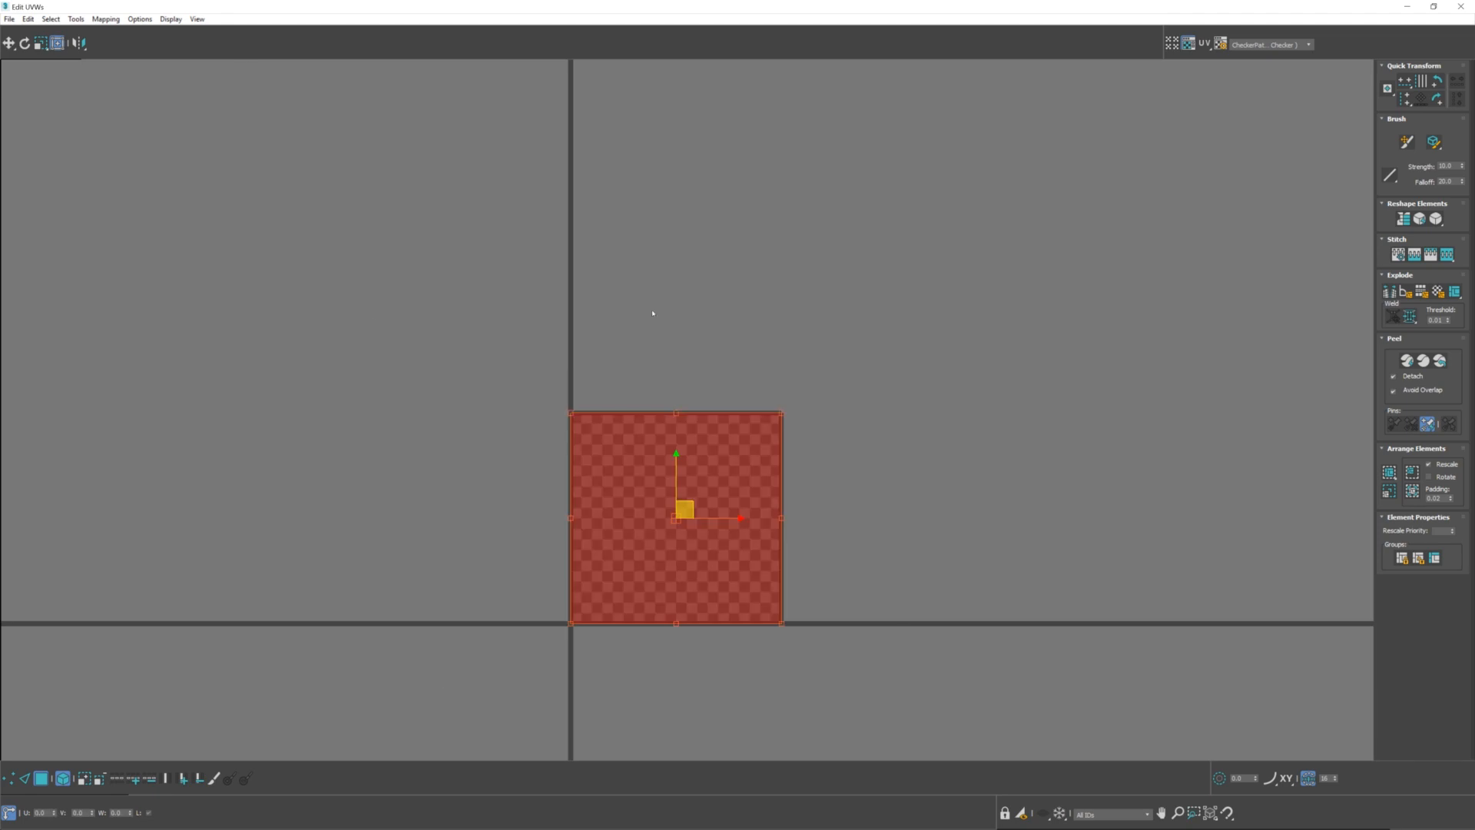
click(106, 18)
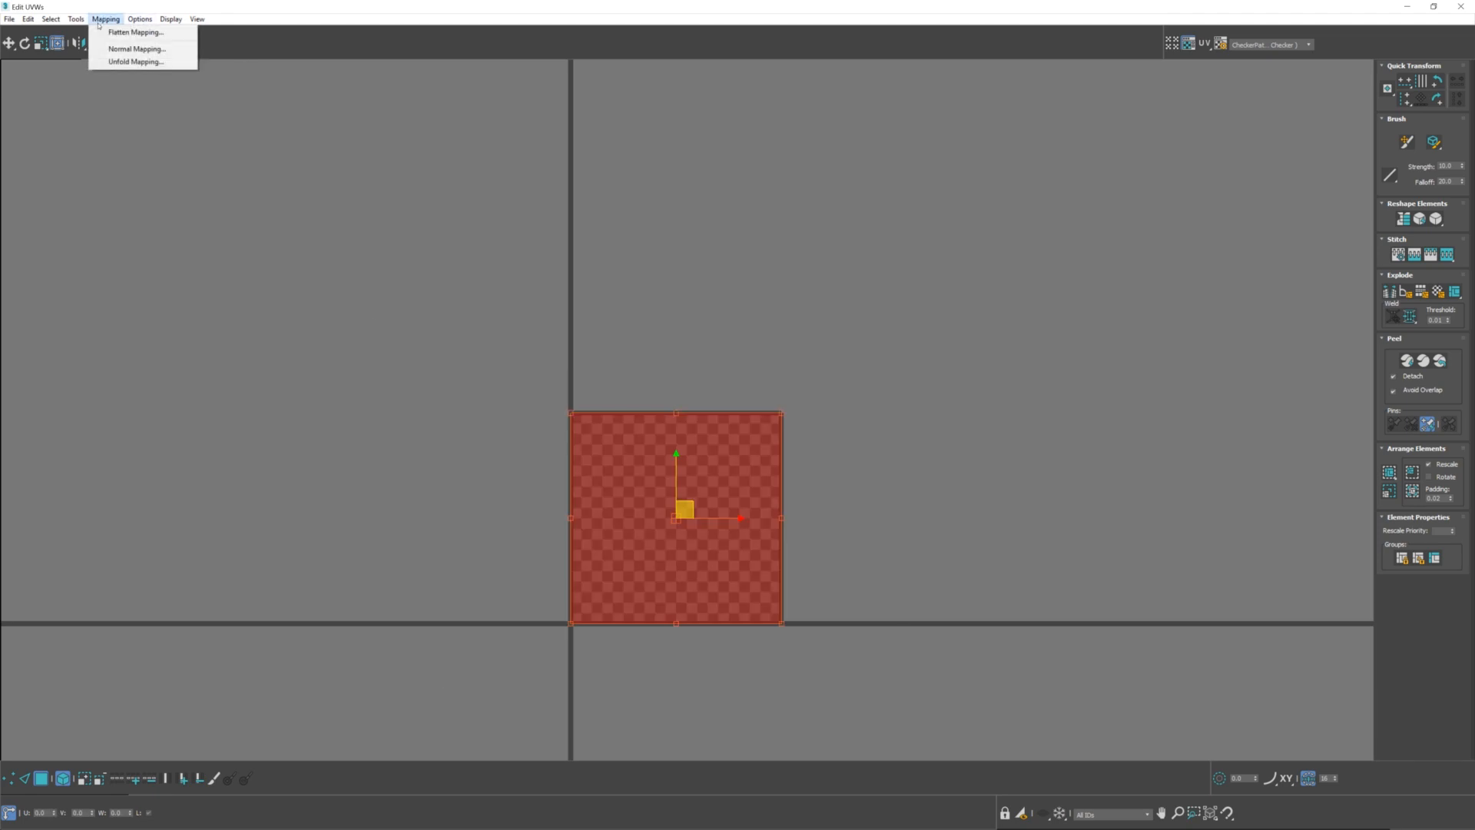
click(95, 166)
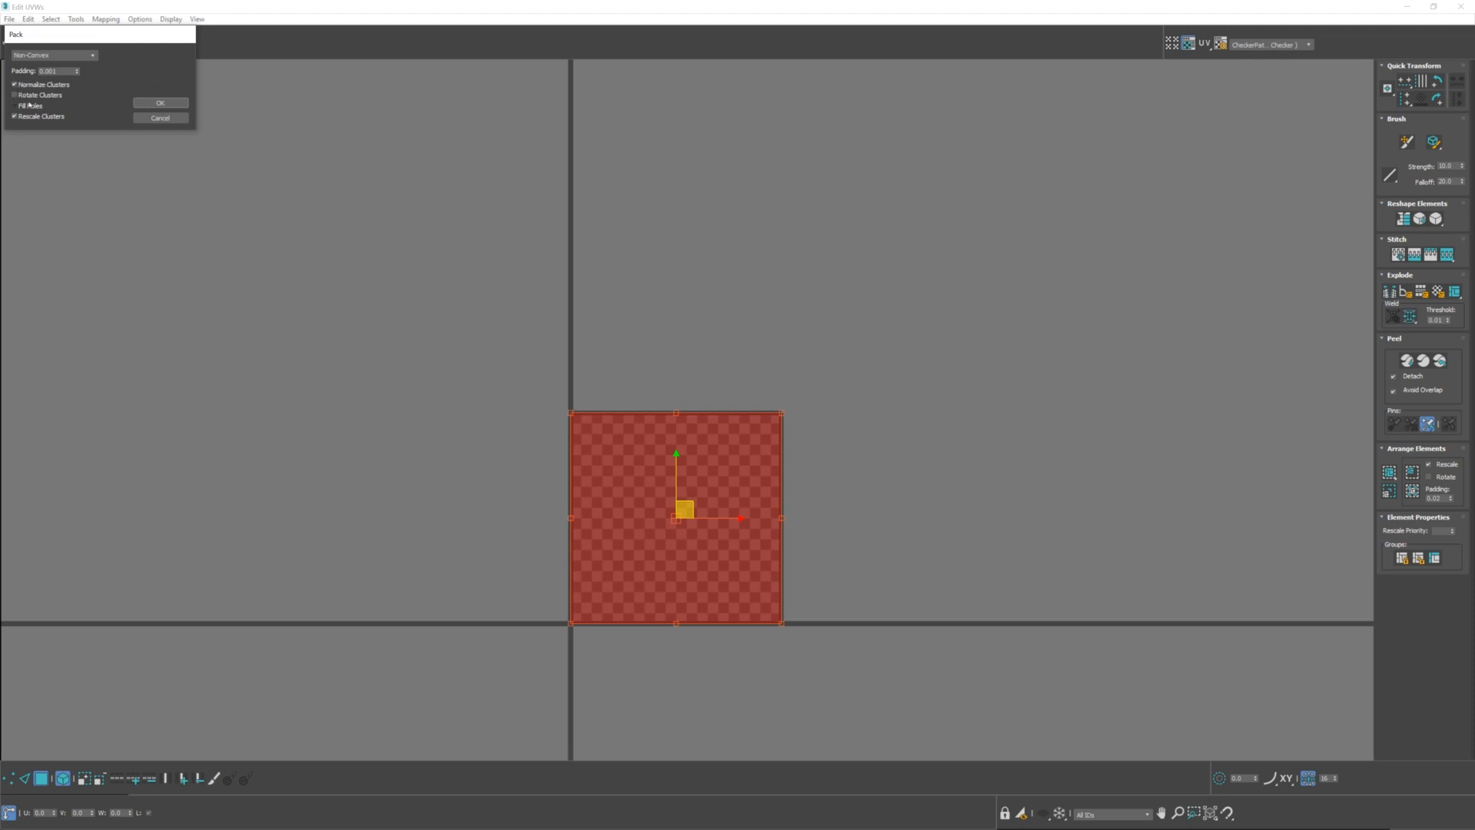
click(158, 104)
middle_drag(782, 468, 787, 322)
scroll(787, 323, up, 3)
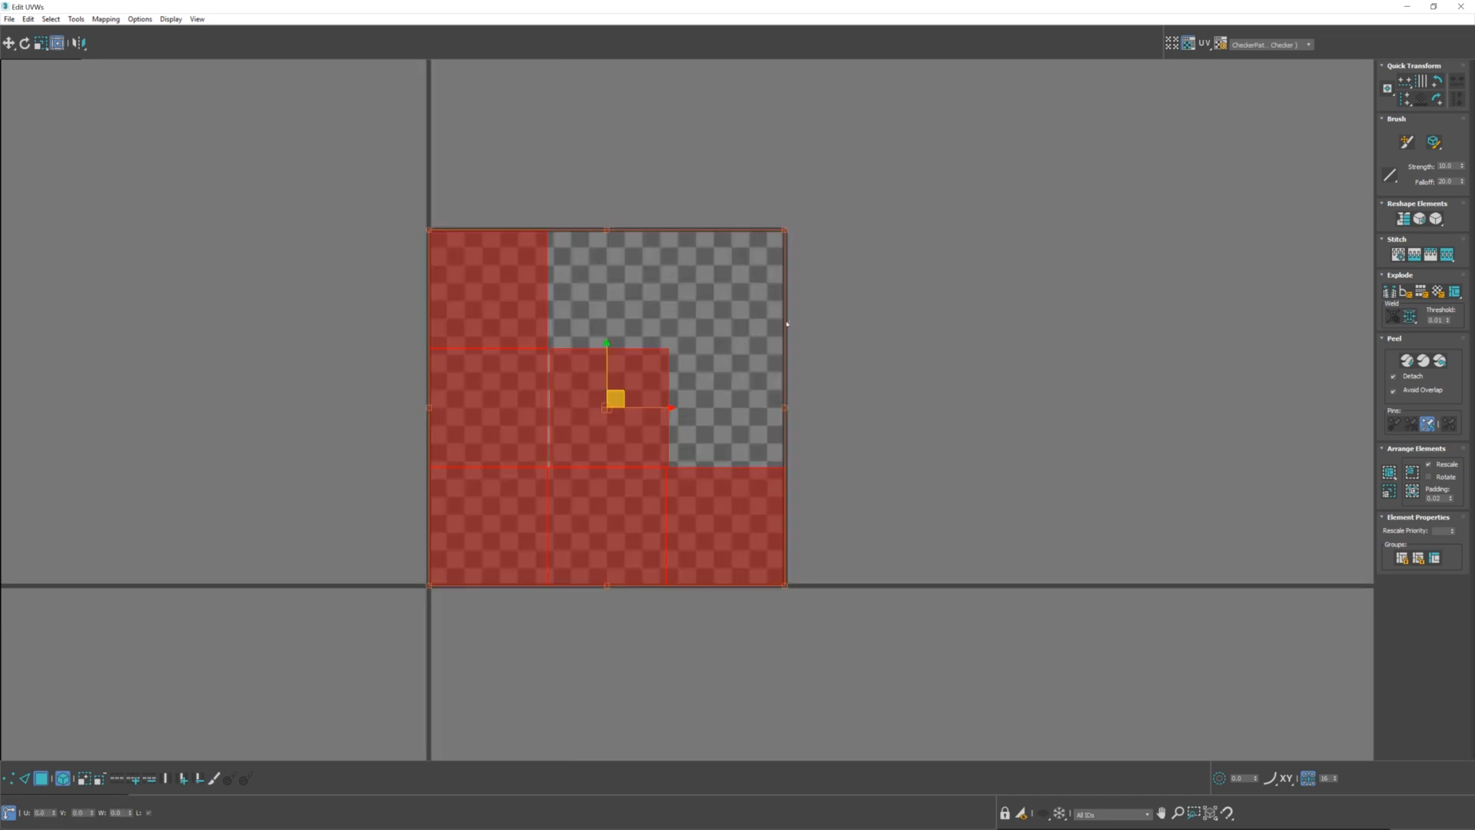
Try moving the upper-left packed UV face into the empty area of the layout and undo the move
click(653, 238)
click(497, 281)
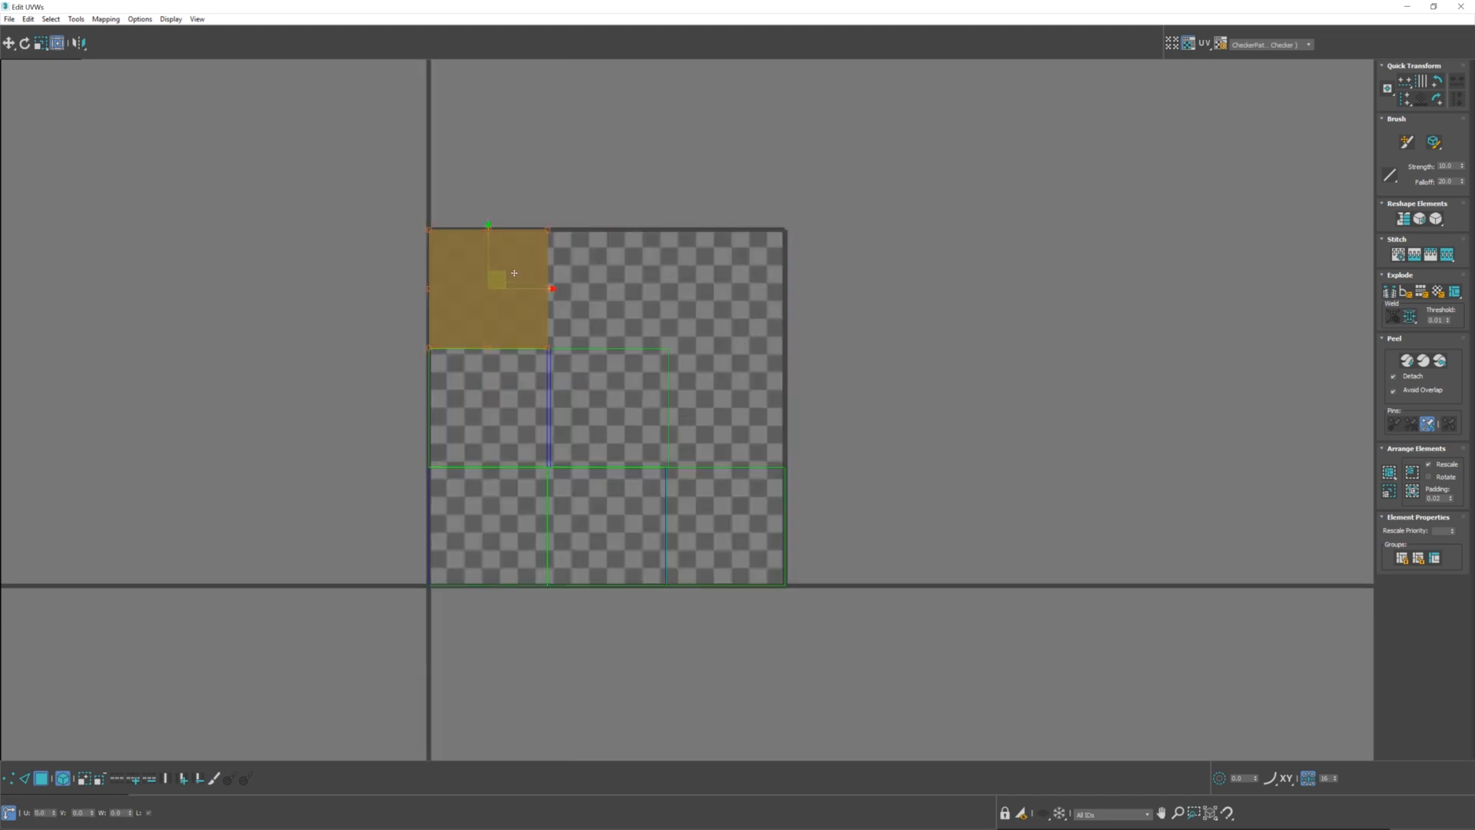
drag(514, 273, 762, 385)
key(ctrl+z)
click(452, 623)
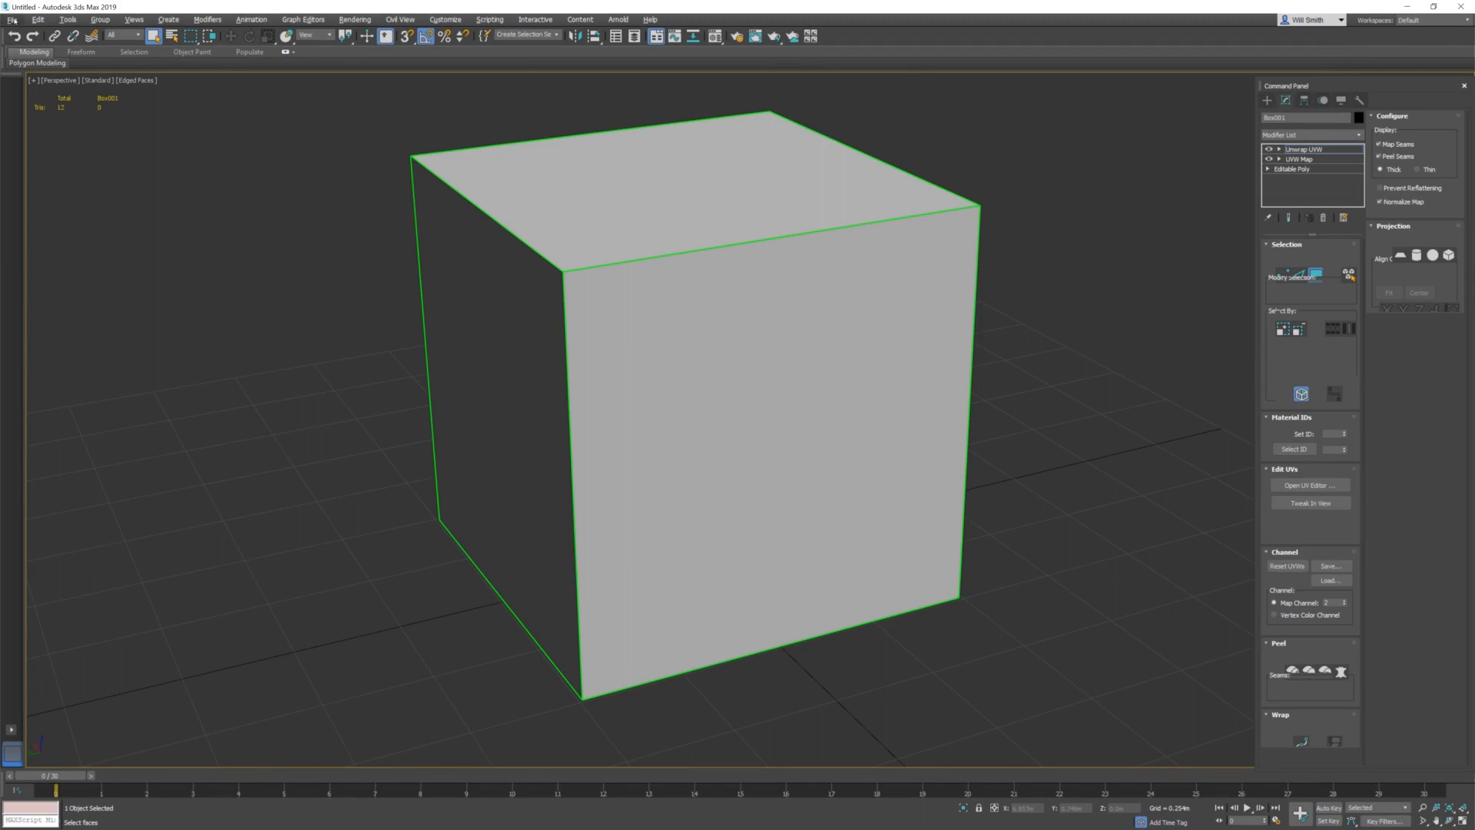
Export the cube with its new UV channel as FBX and reload the Box.FBX resource in Notch Builder
click(12, 19)
mouse_move(25, 190)
click(150, 190)
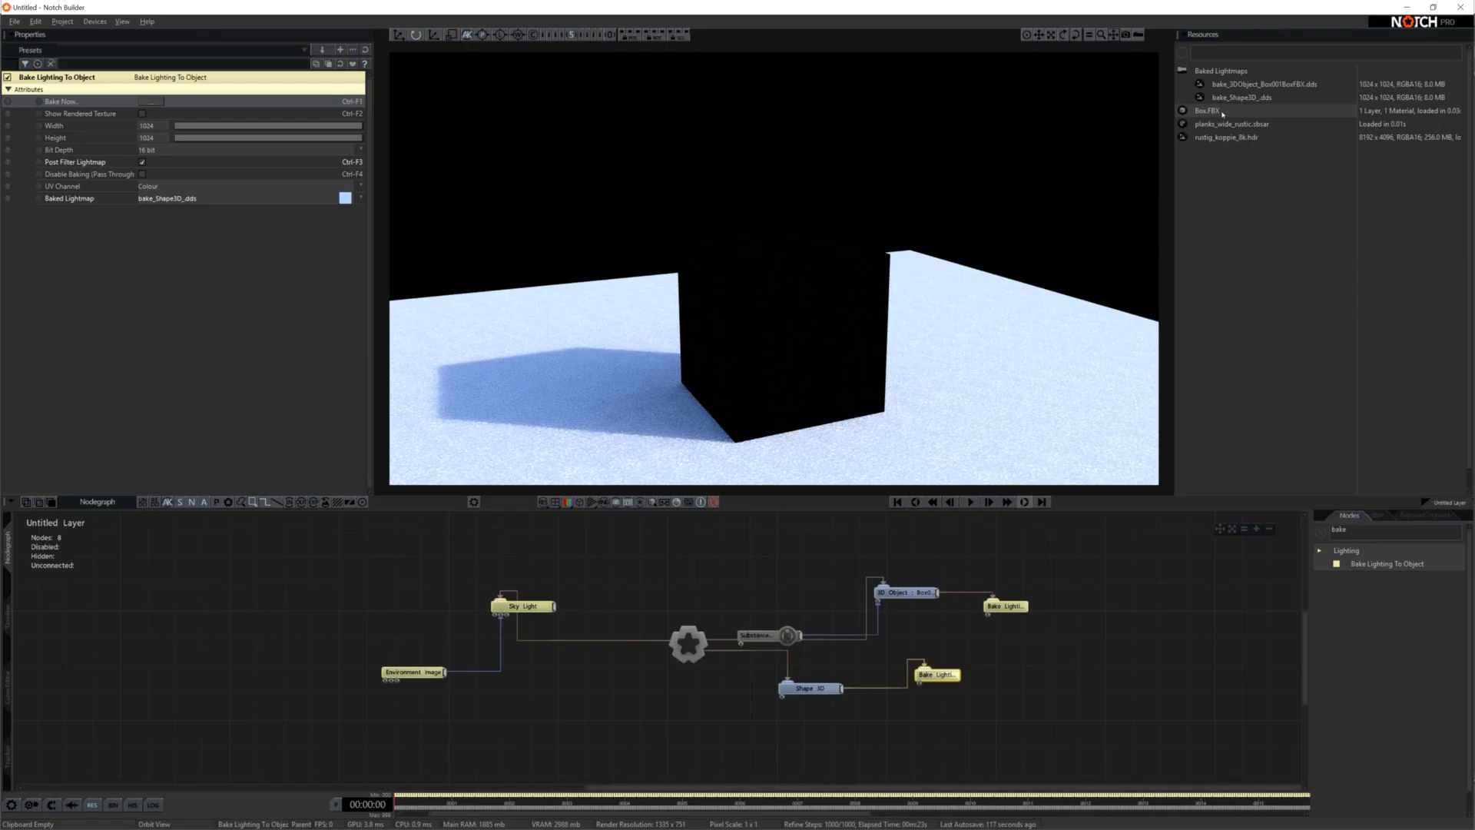
right_click(1222, 114)
click(1249, 141)
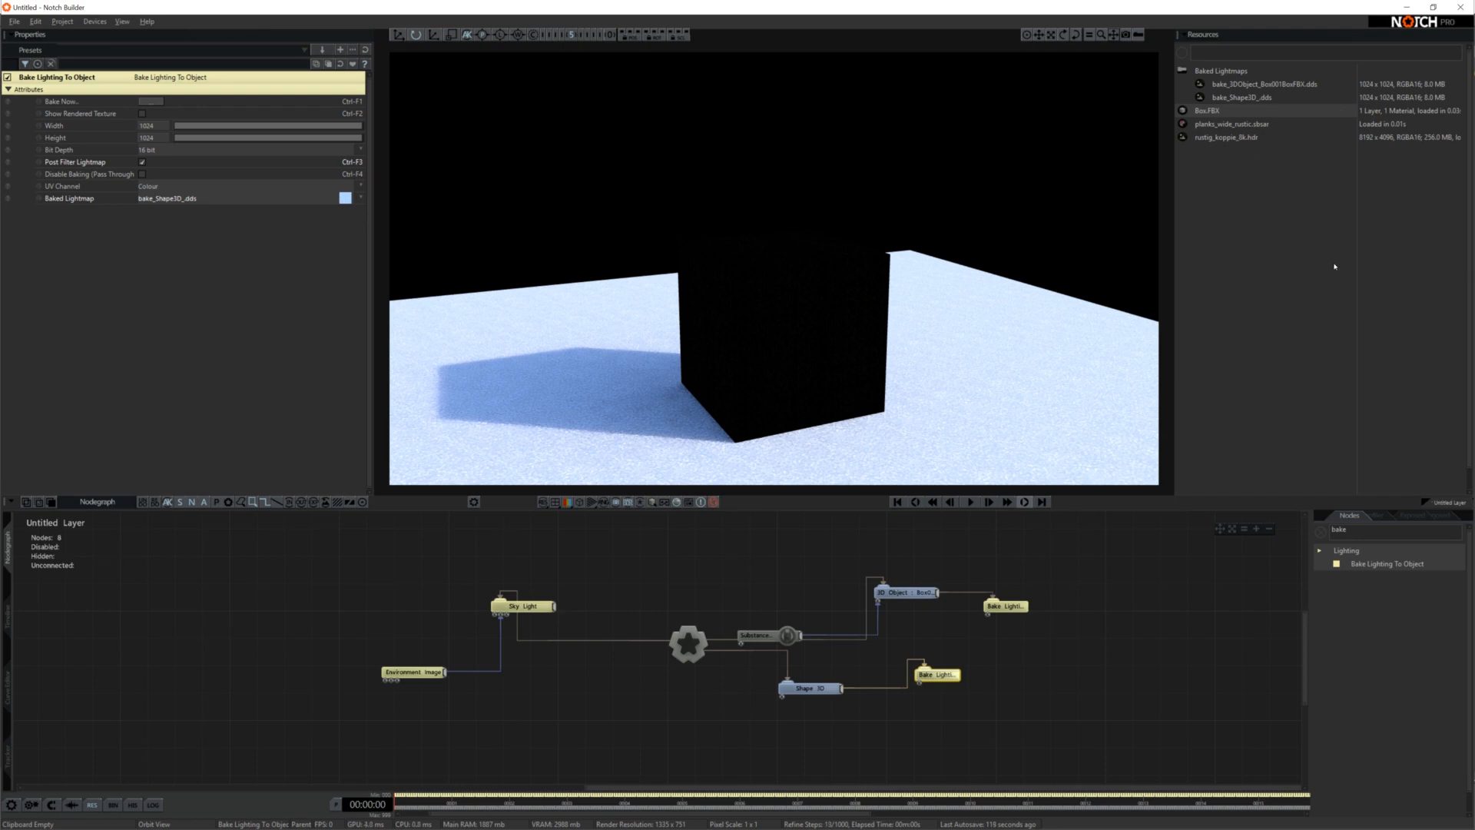
Set the box's 3D Object node to use UVChannel_1 for the Colour Texture UV Set and UVChannel_2 for the Diffuse Texture UV Set
click(903, 592)
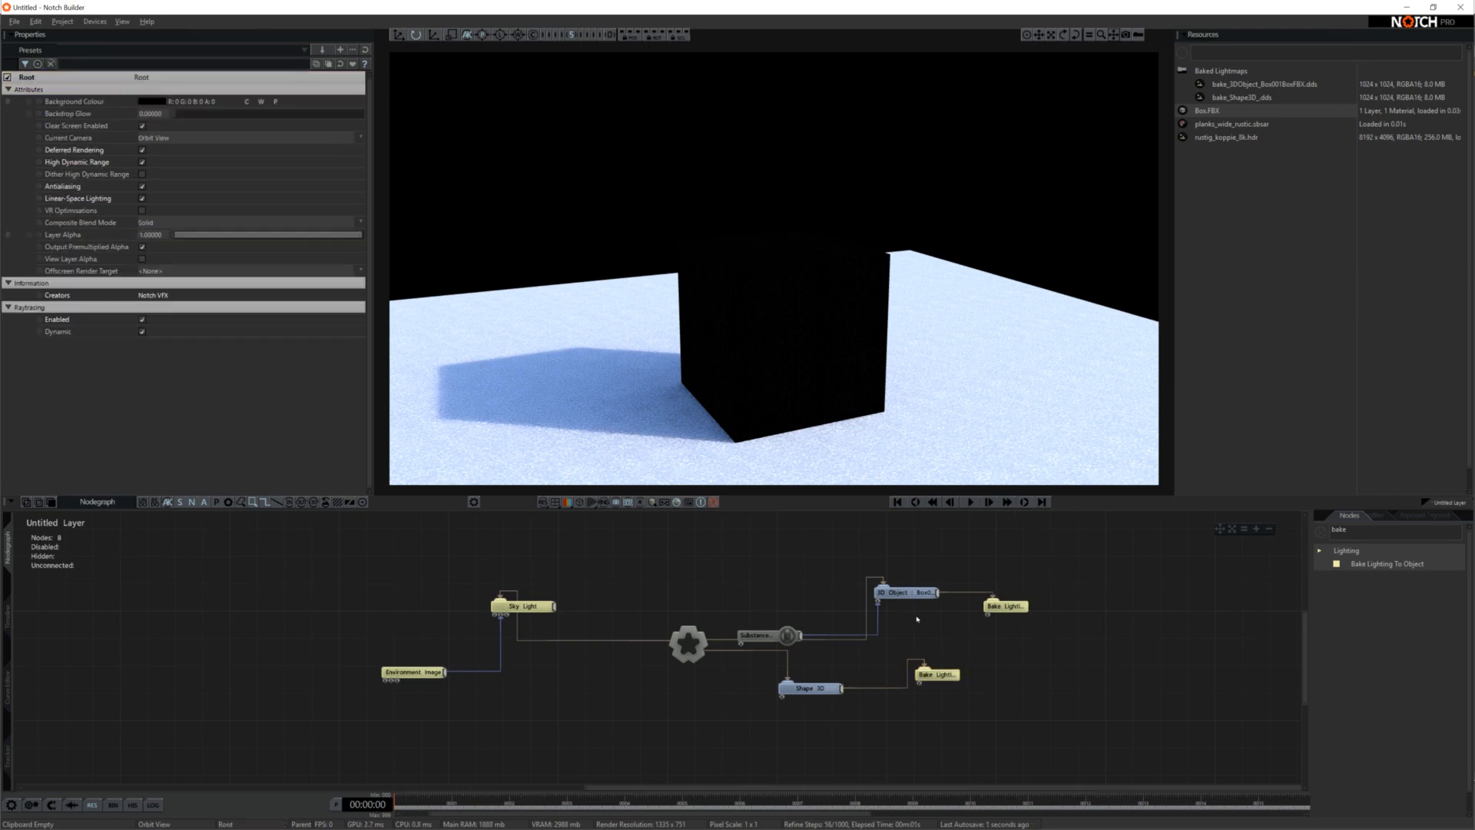
click(188, 390)
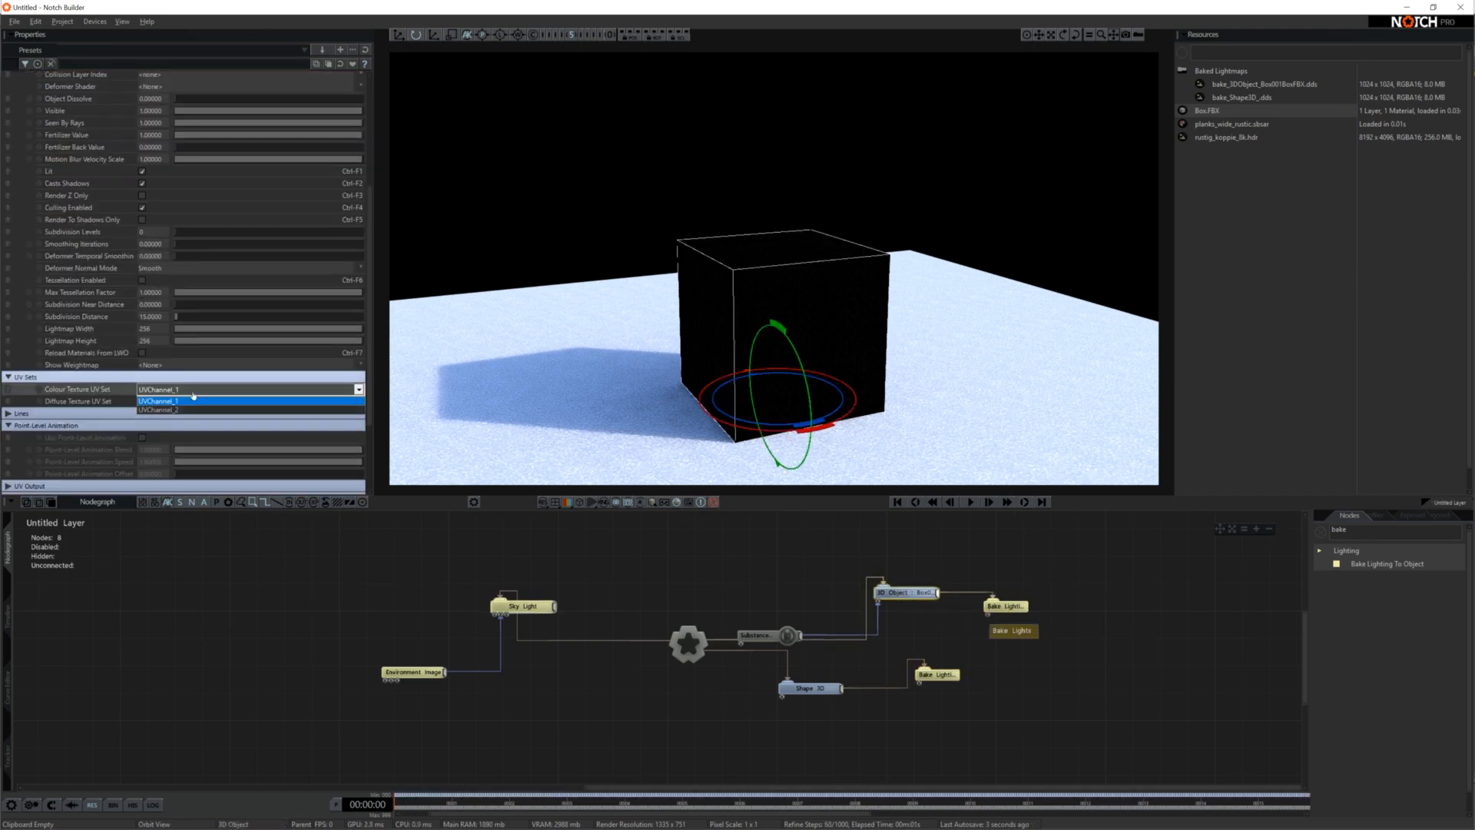
click(211, 401)
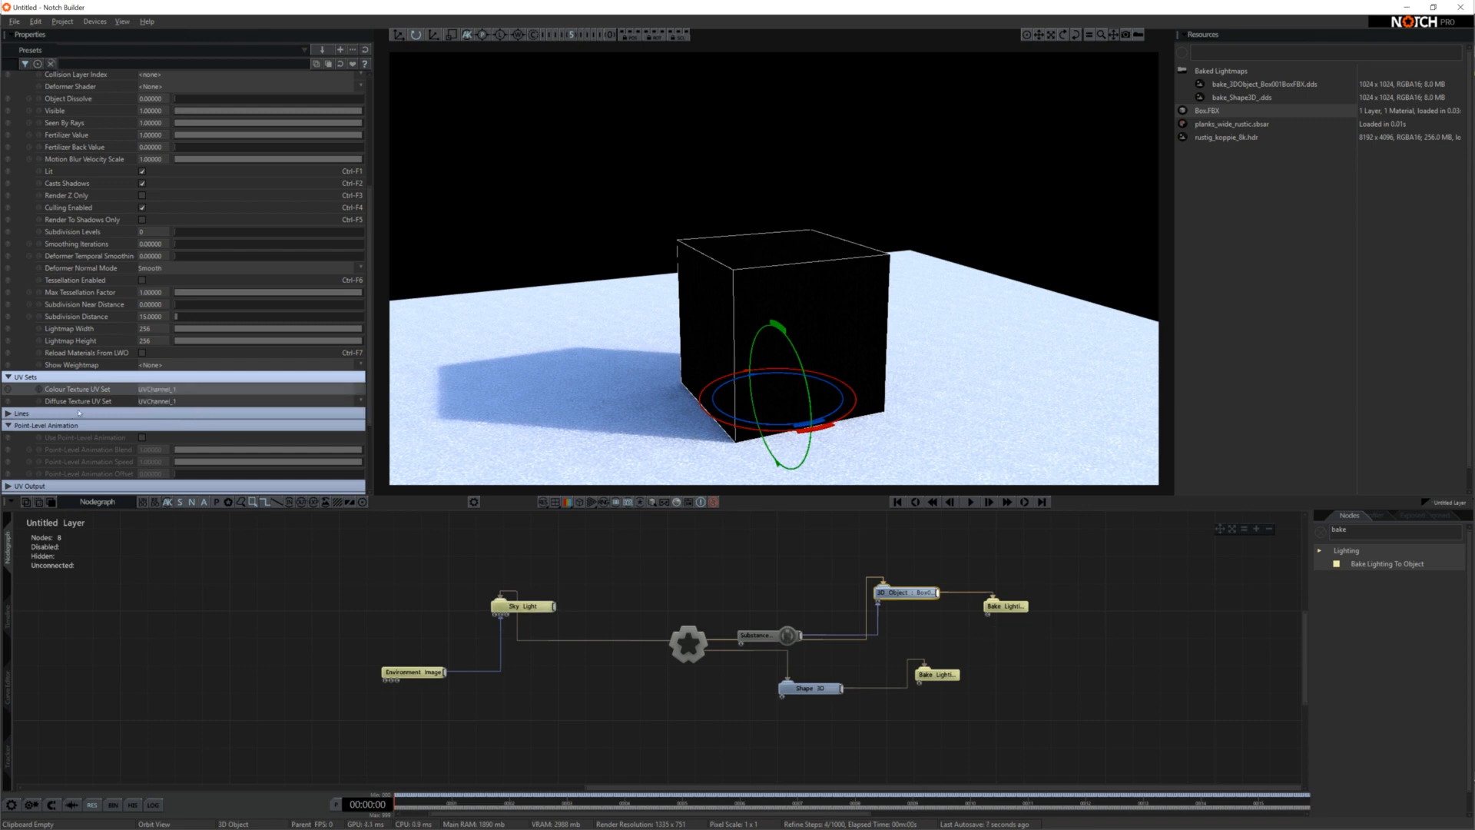
click(192, 401)
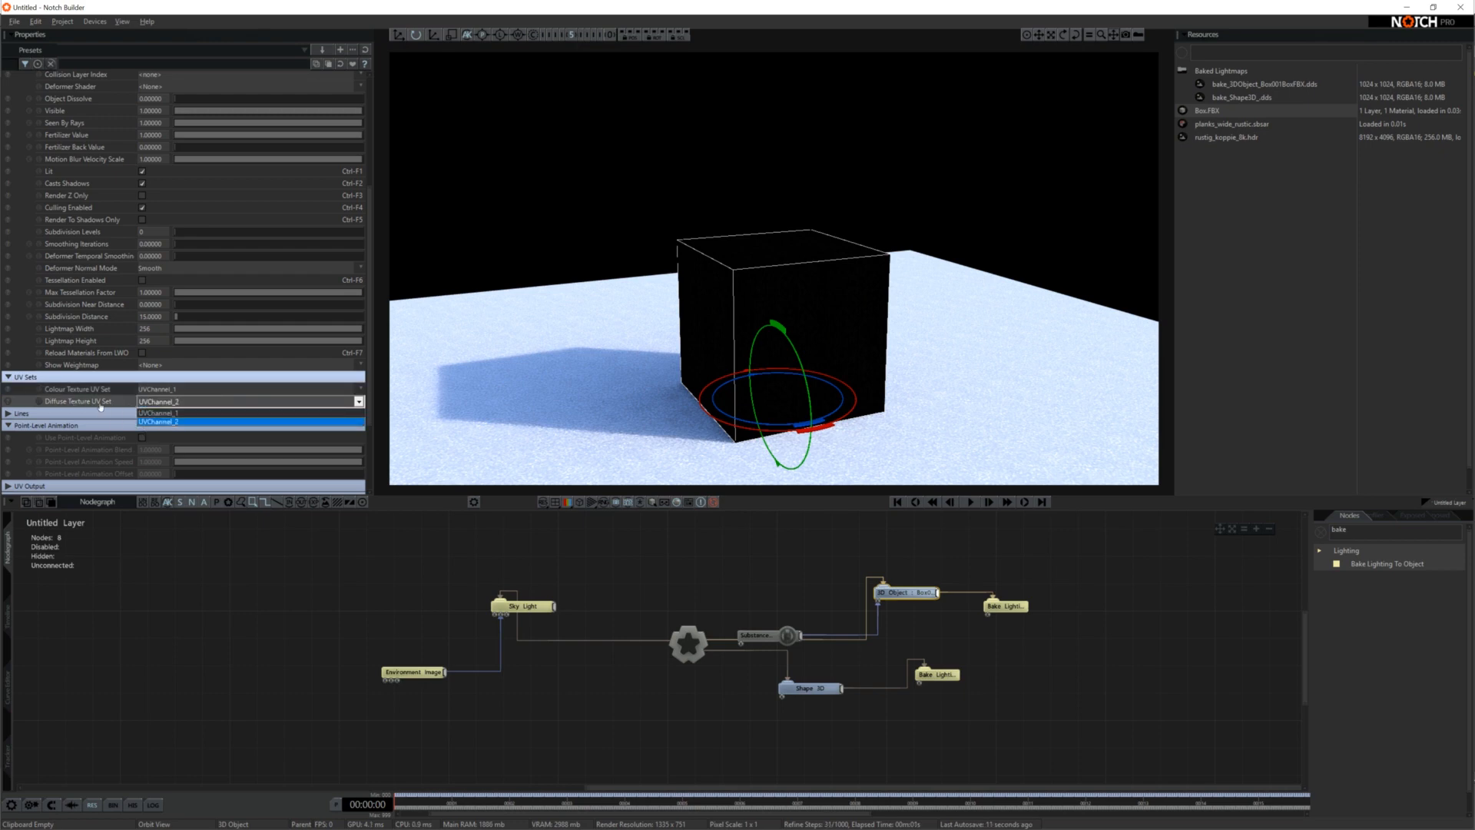
click(176, 422)
Set the UV Channel of the box's Bake Lighting To Object node to Diffuse (Lightmap)
click(1019, 609)
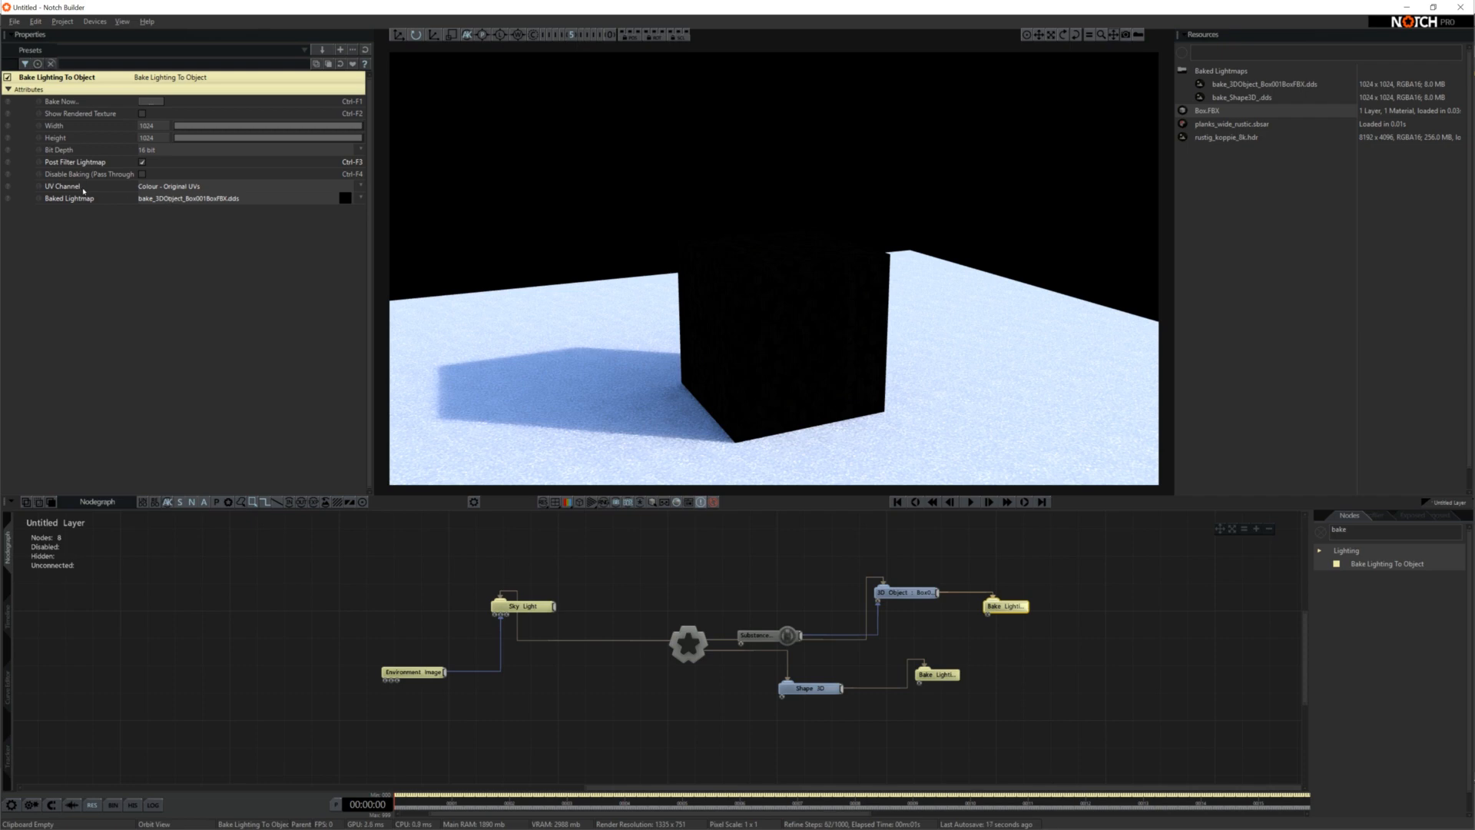
click(217, 189)
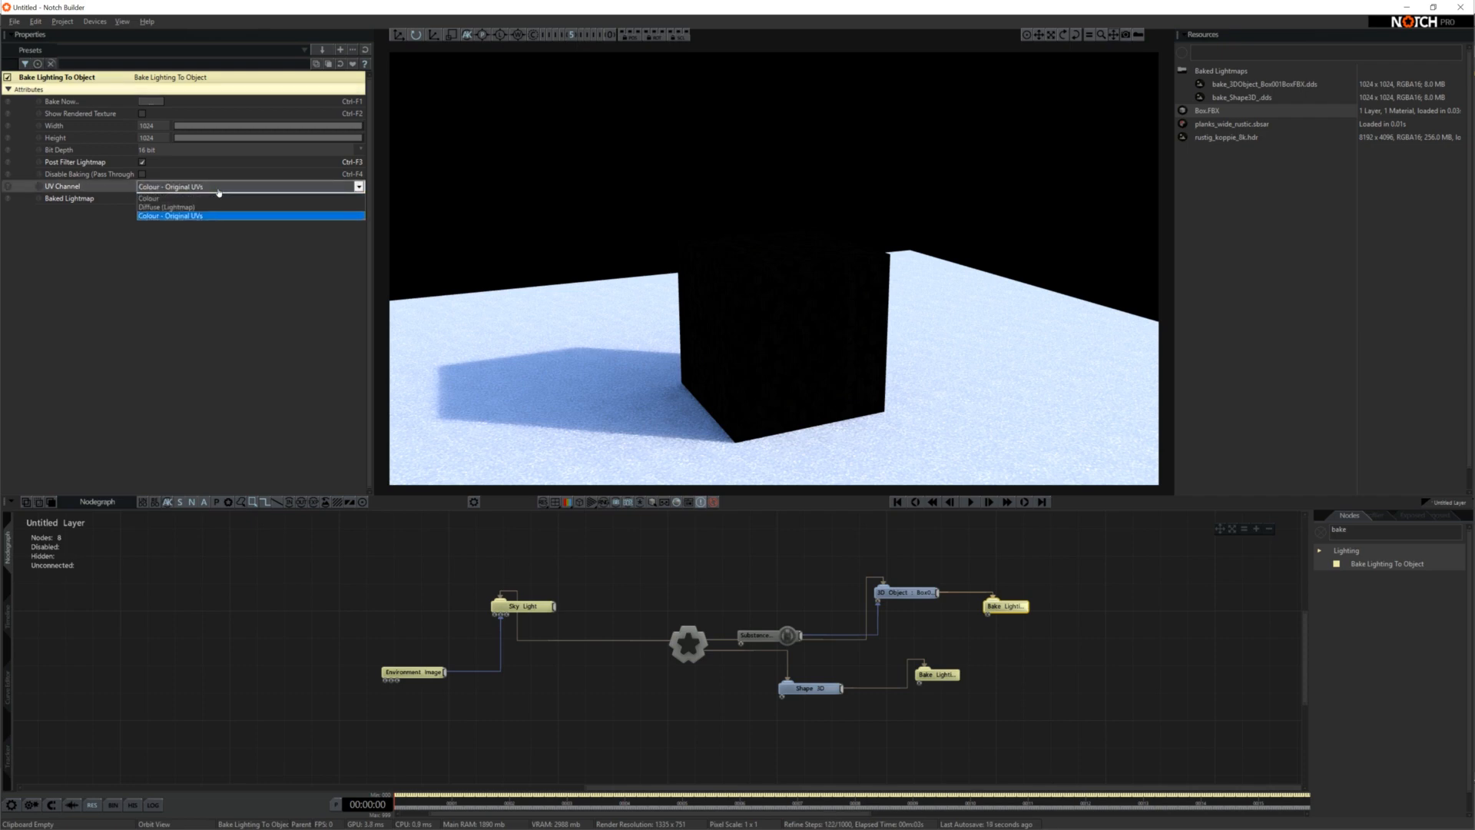
click(202, 210)
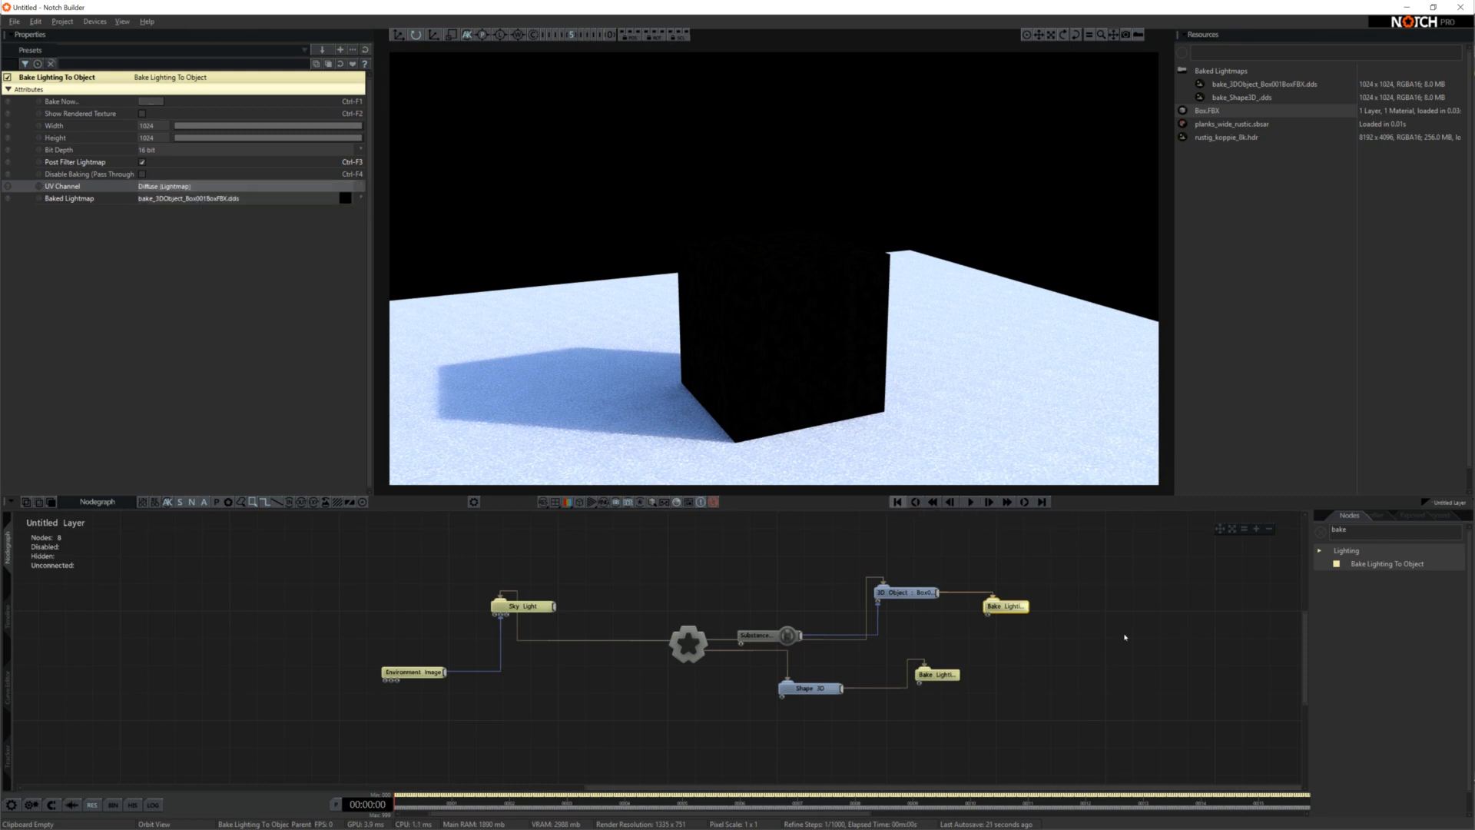
click(1057, 652)
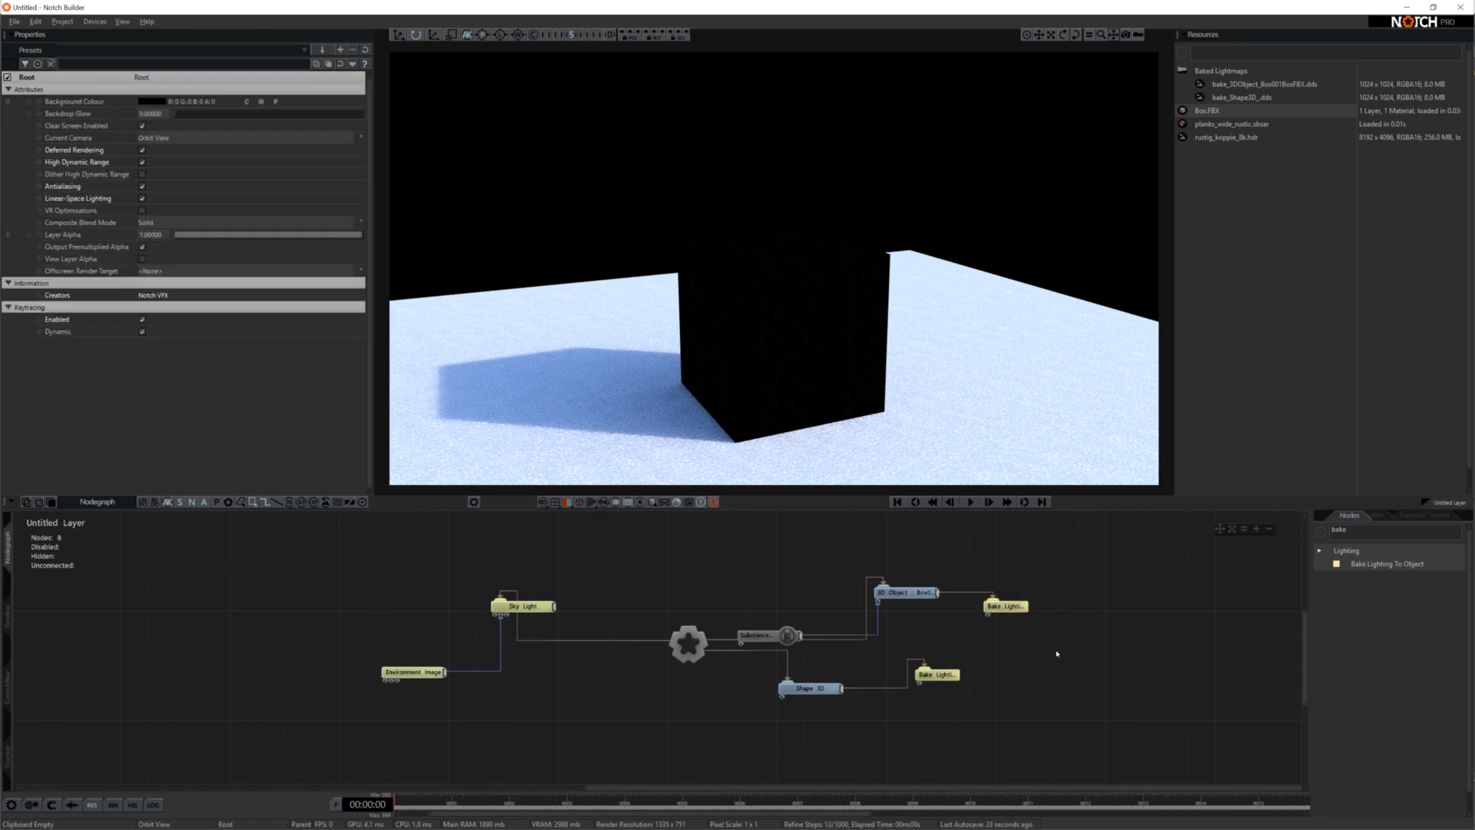
Rebake the box's lighting to its existing lightmap file with the default export type and 10 refinement passes
click(1002, 606)
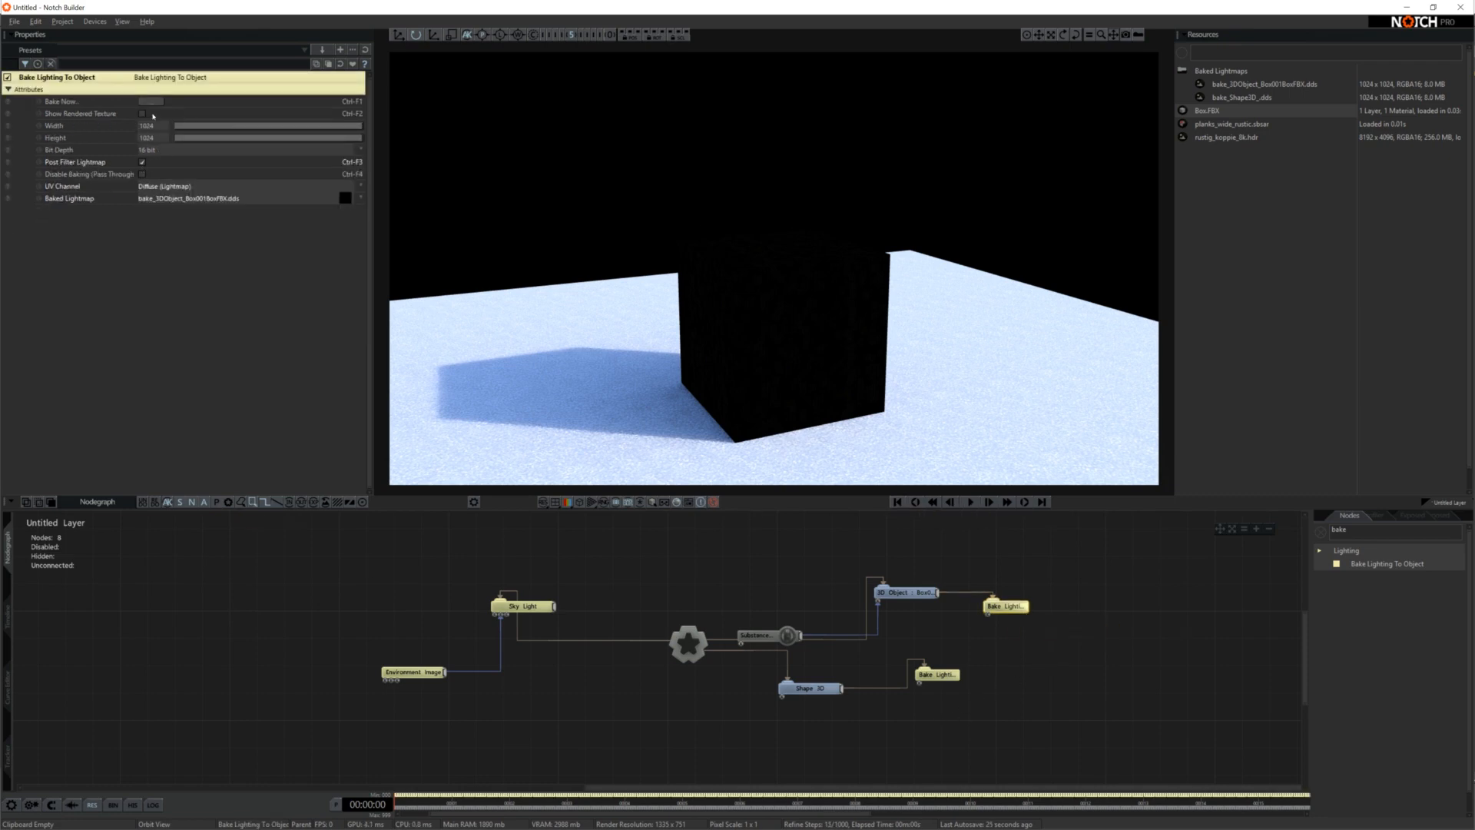
click(151, 102)
click(798, 476)
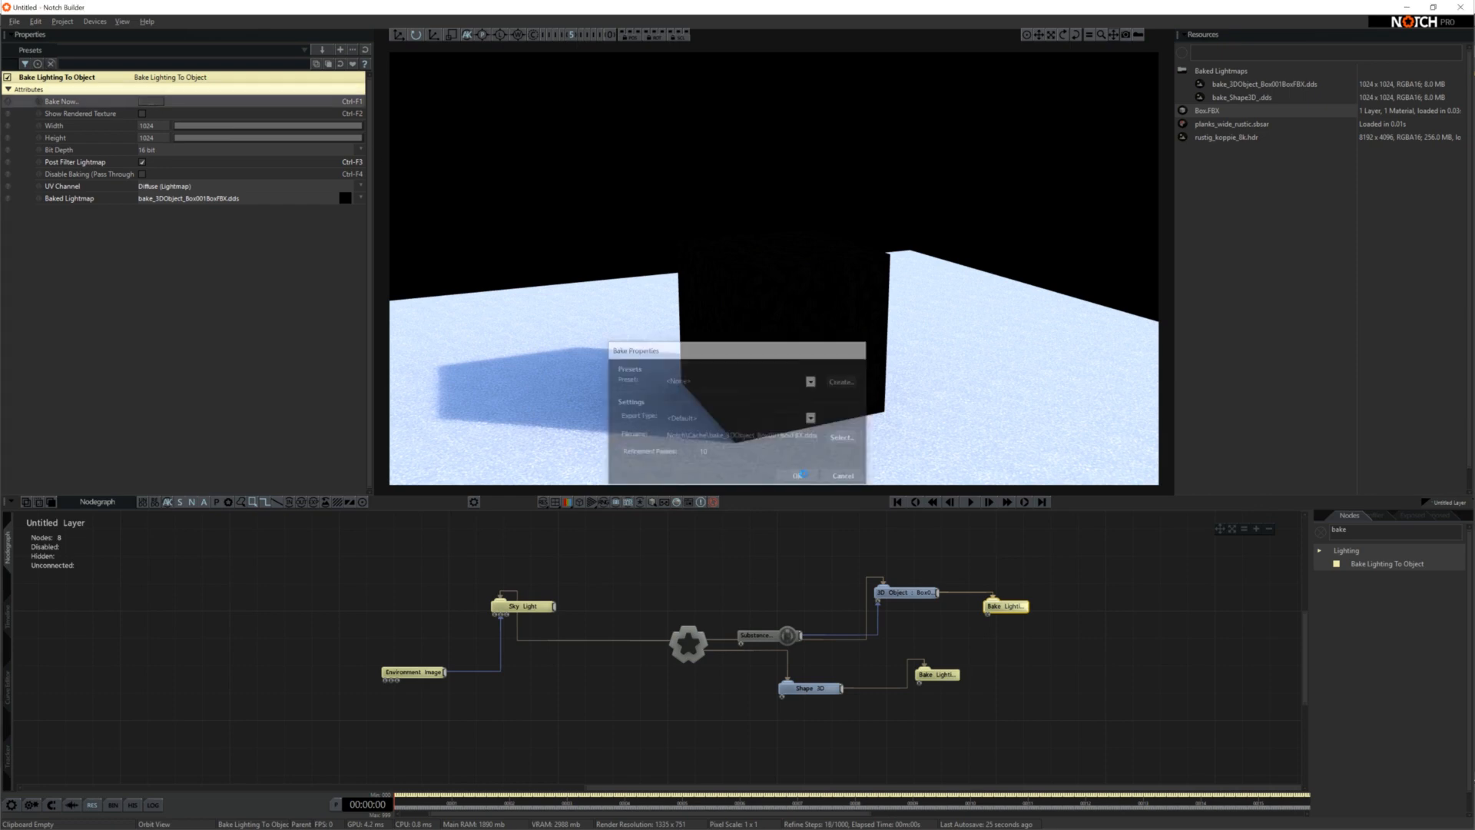
mouse_move(853, 384)
right_down()
mouse_move(922, 388)
mouse_move(760, 398)
mouse_move(711, 380)
mouse_move(750, 377)
mouse_move(843, 425)
mouse_move(687, 421)
mouse_move(895, 417)
right_up()
Show the box bake node's rendered texture to examine the lightmap layout, and switch back to the 3D scene
click(142, 114)
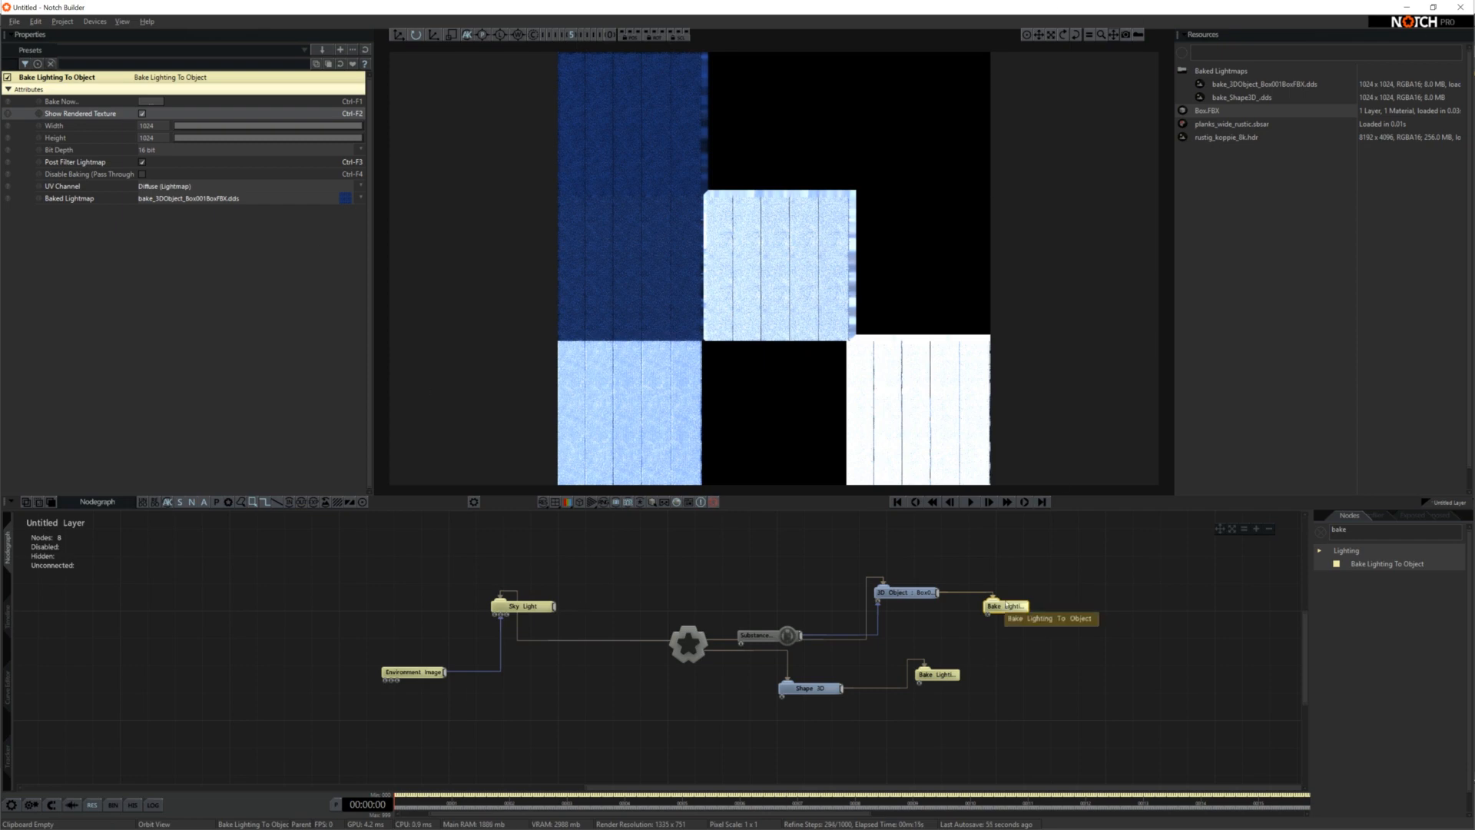
key(ctrl+F2)
drag(853, 360, 712, 341)
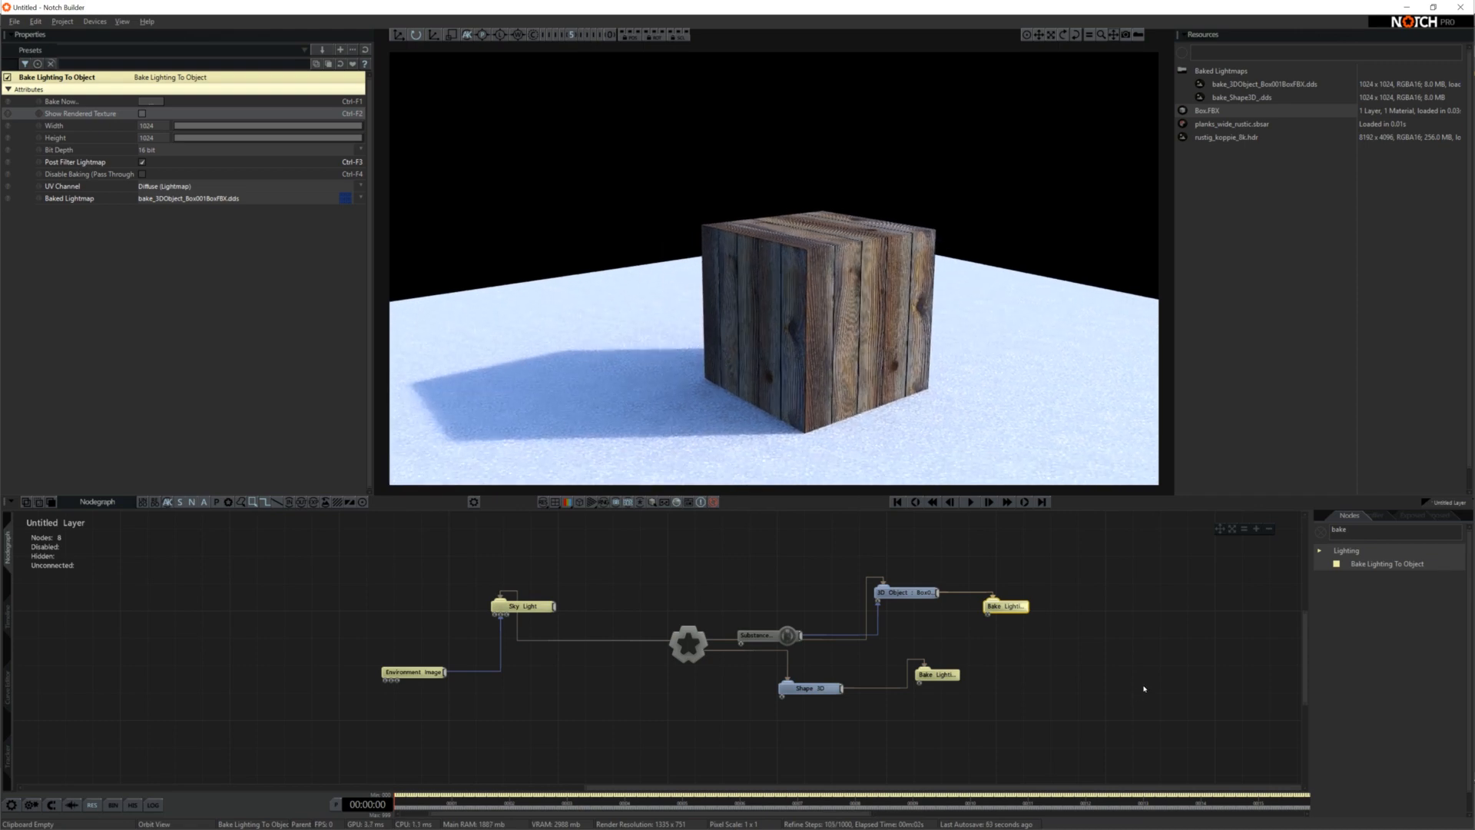
click(1050, 642)
Orbit and zoom around the textured box to examine its baked lighting and the shadow on the ground
drag(692, 350, 706, 338)
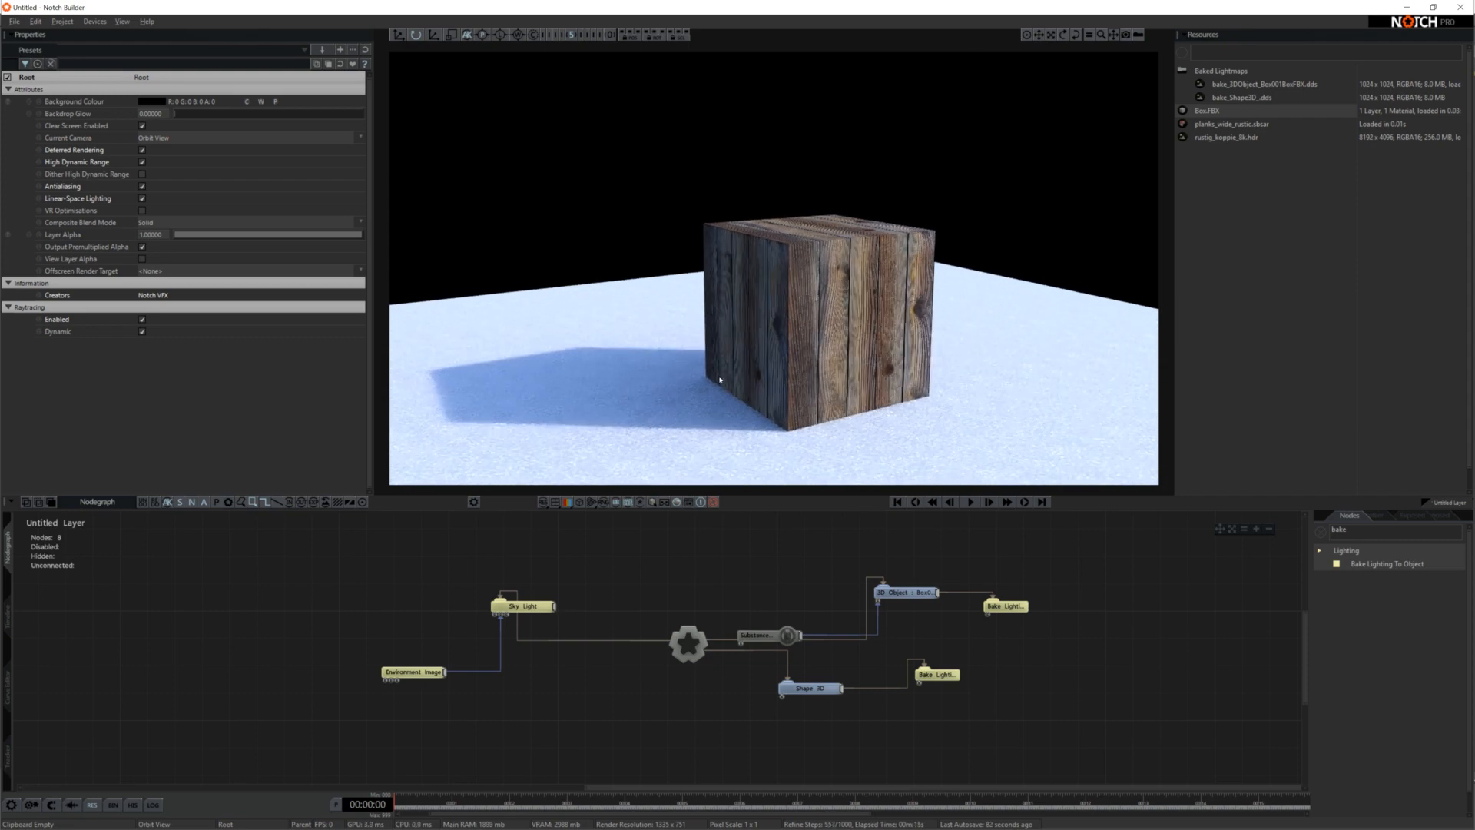
drag(690, 387, 496, 407)
drag(770, 329, 733, 370)
scroll(752, 355, up, 3)
scroll(732, 371, down, 4)
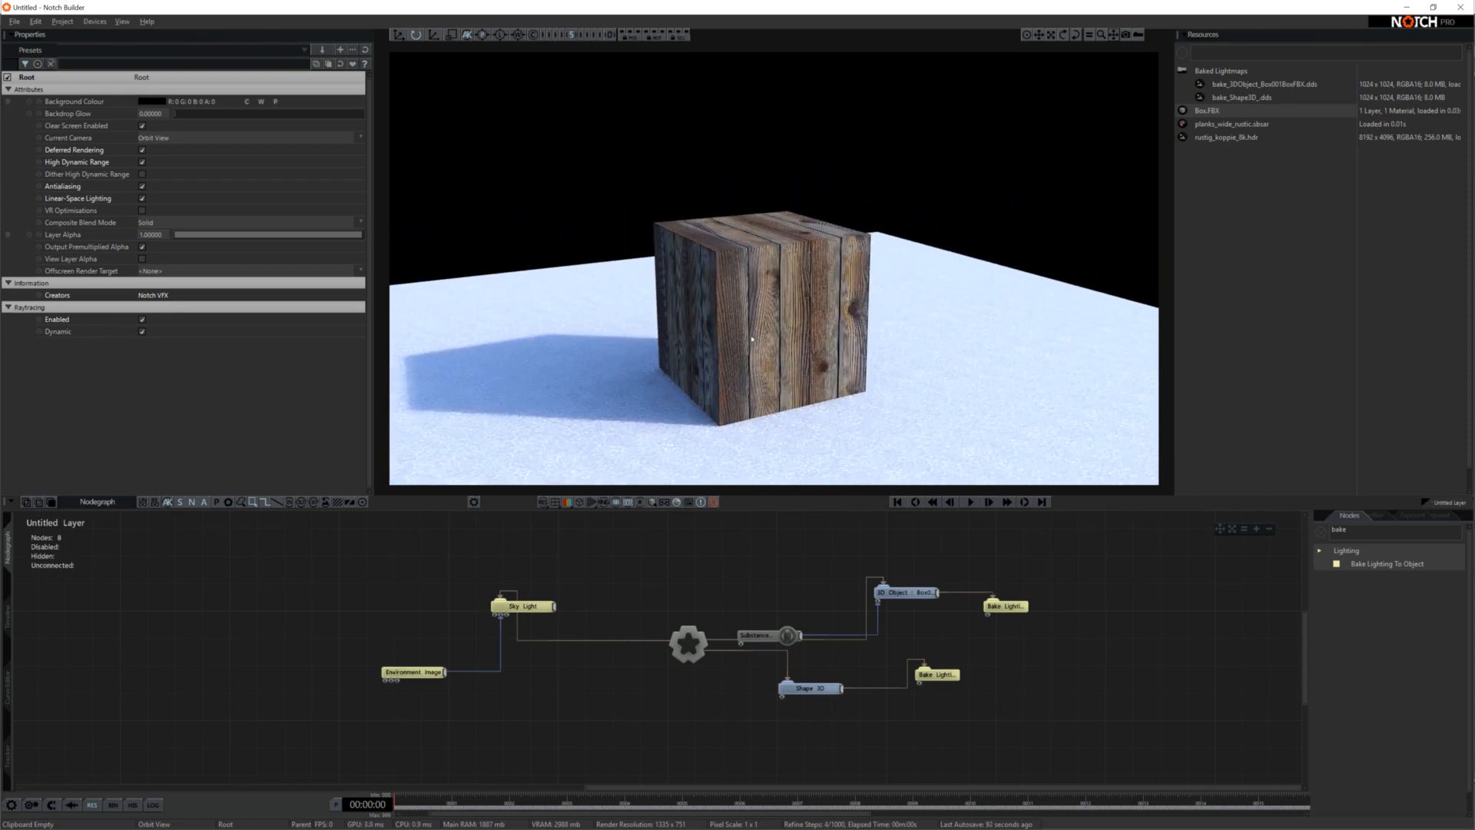
middle_drag(726, 338, 795, 339)
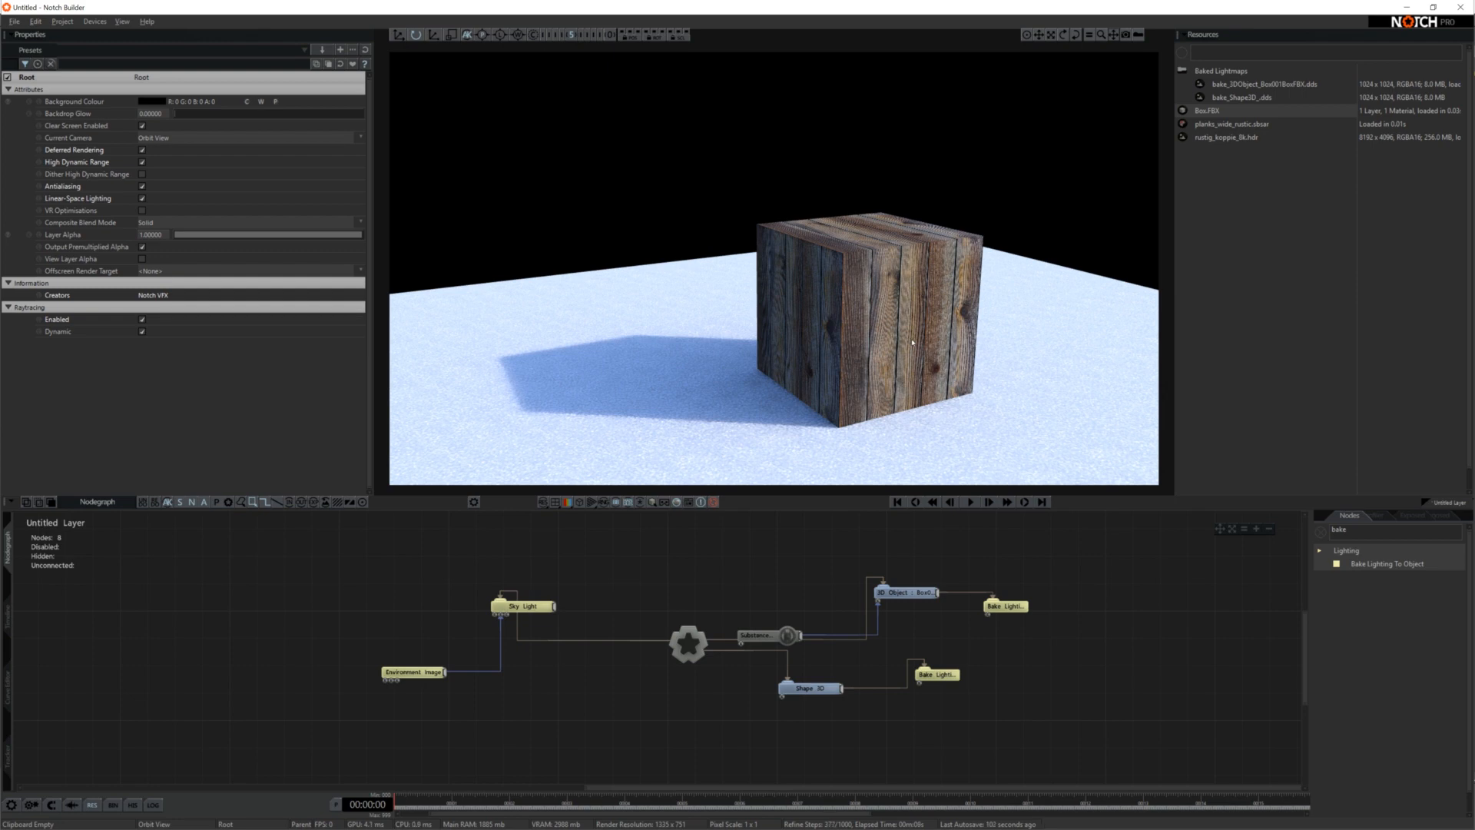
right_drag(940, 351, 723, 401)
scroll(832, 407, up, 3)
scroll(808, 327, down, 3)
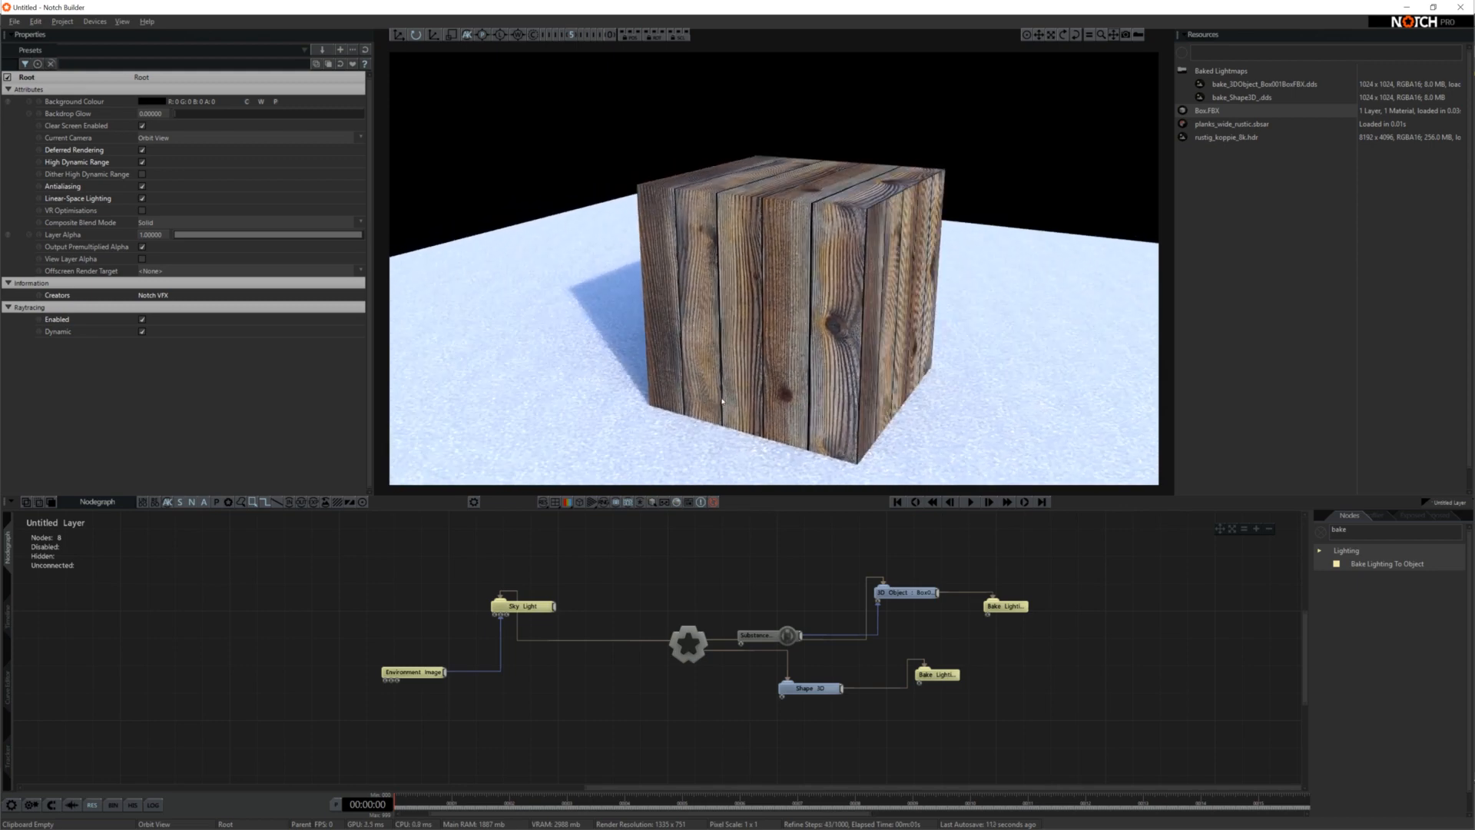